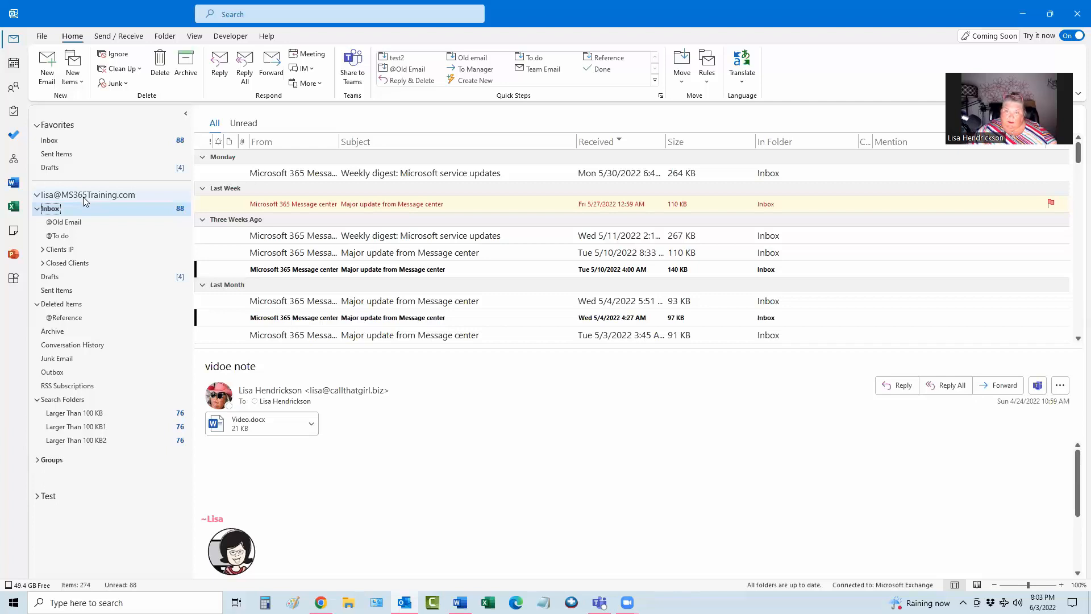
- Open the Outlook options and review the General settings, including the startup choices for reopening previous items
click(41, 37)
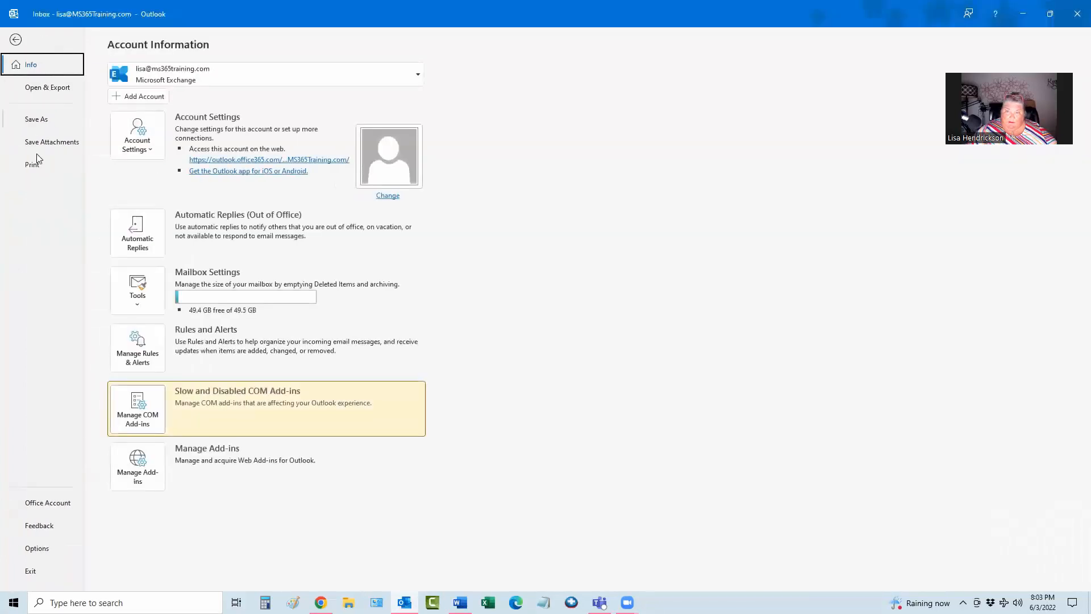
click(37, 549)
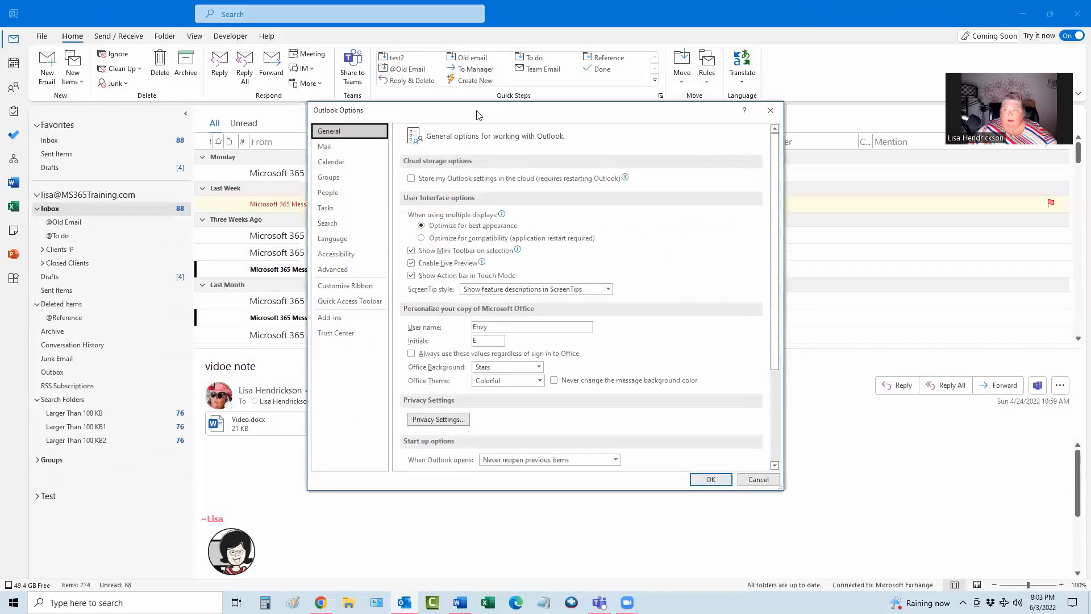
drag(486, 114, 407, 114)
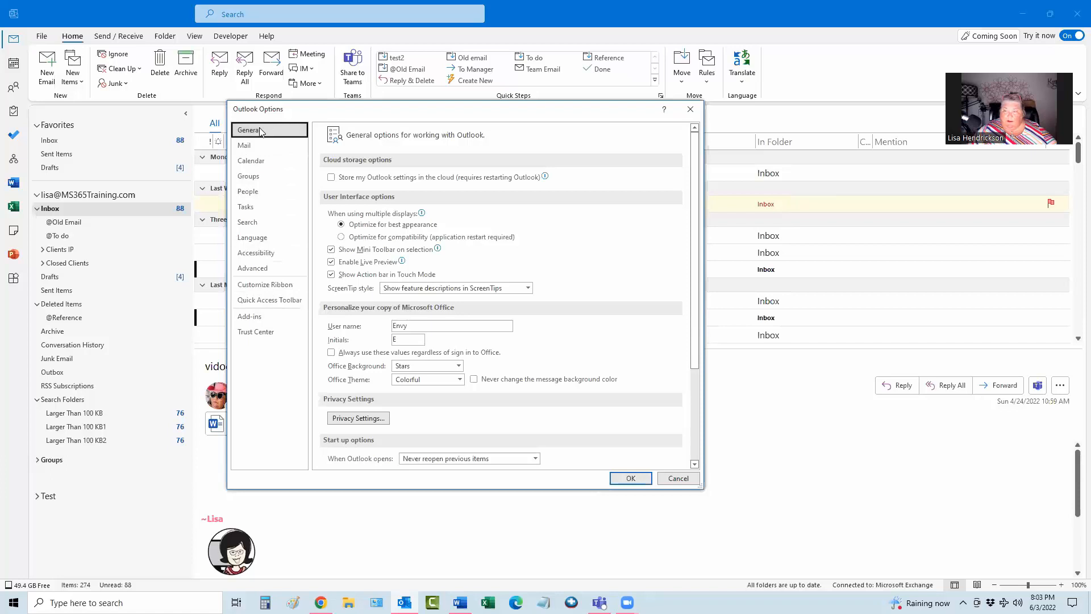
scroll(430, 316, down, 2)
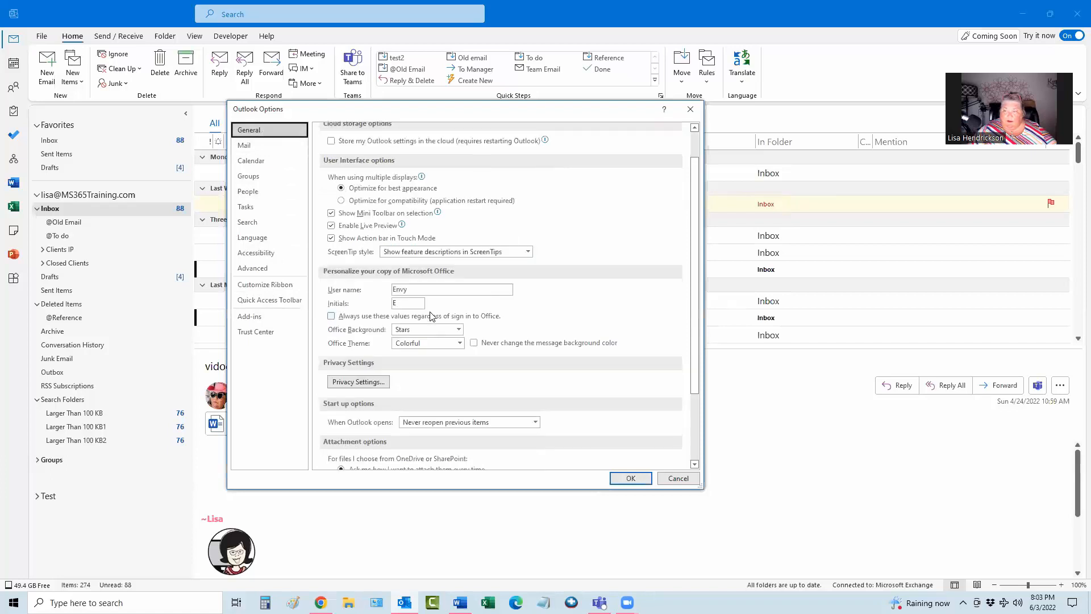
scroll(430, 315, down, 4)
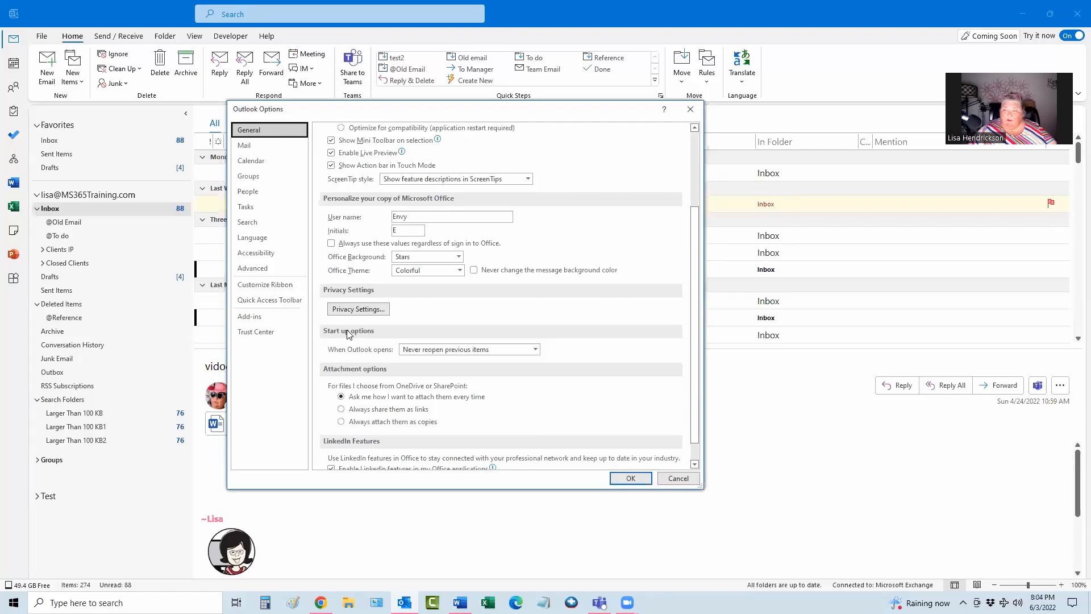
click(439, 350)
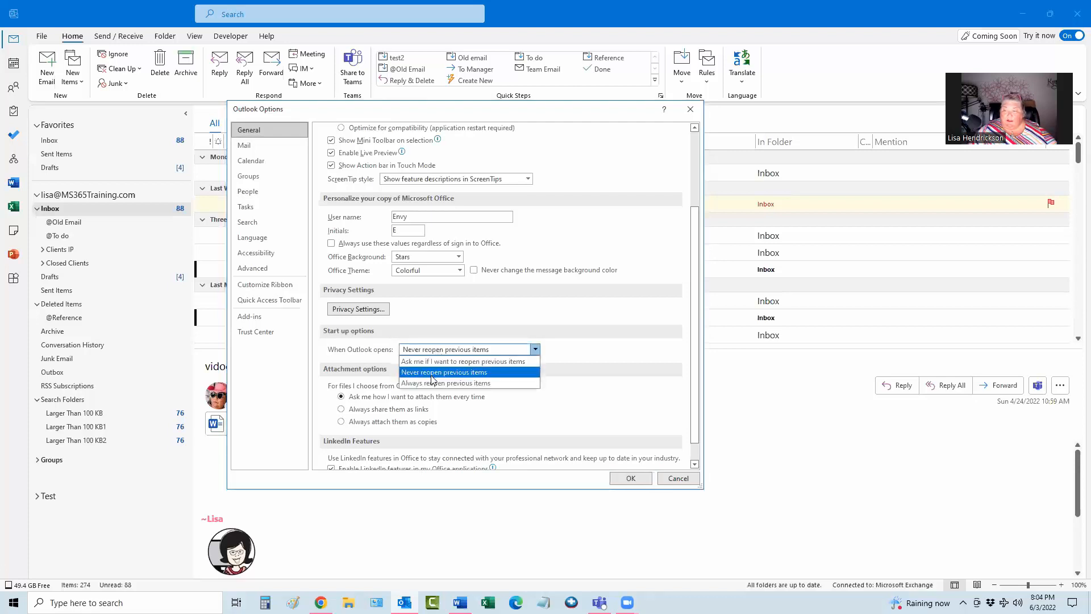
click(465, 325)
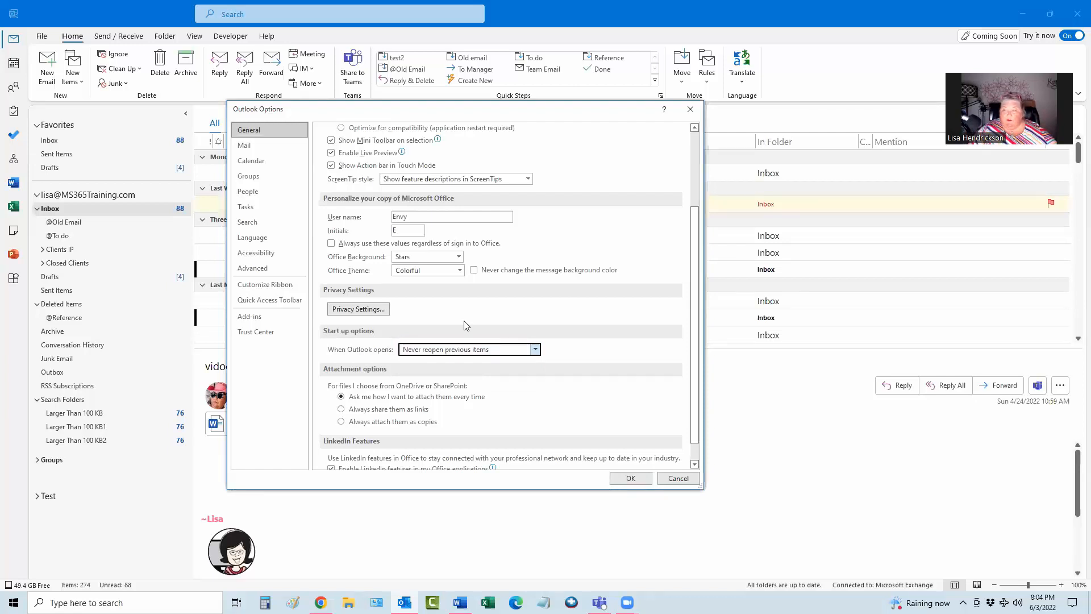
scroll(466, 325, down, 1)
scroll(465, 325, up, 3)
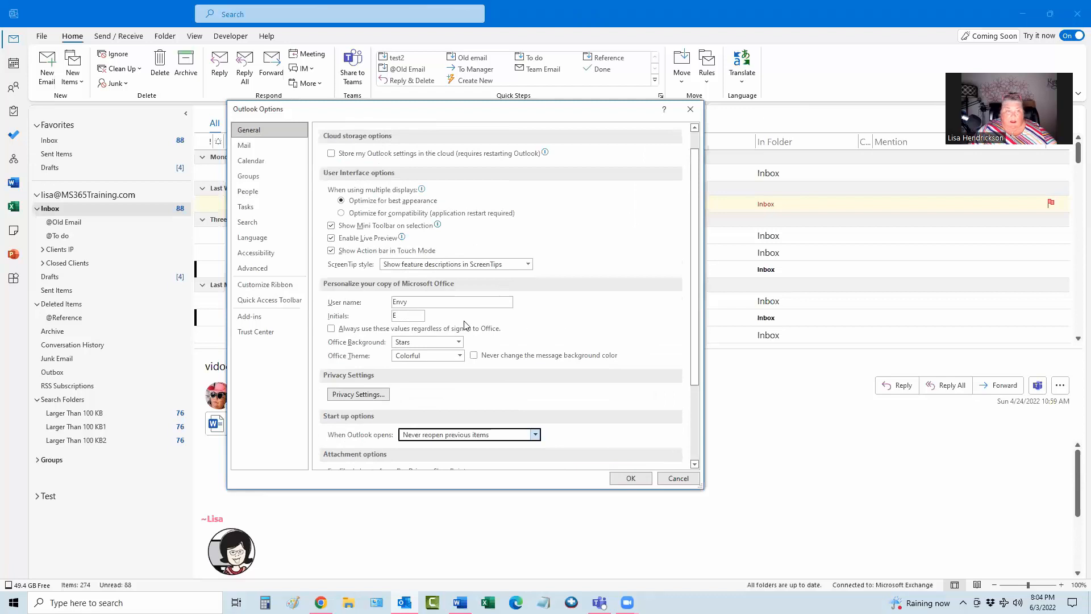
- In the Mail options' stationery and font settings, set the font size for new mail messages to 14
click(250, 148)
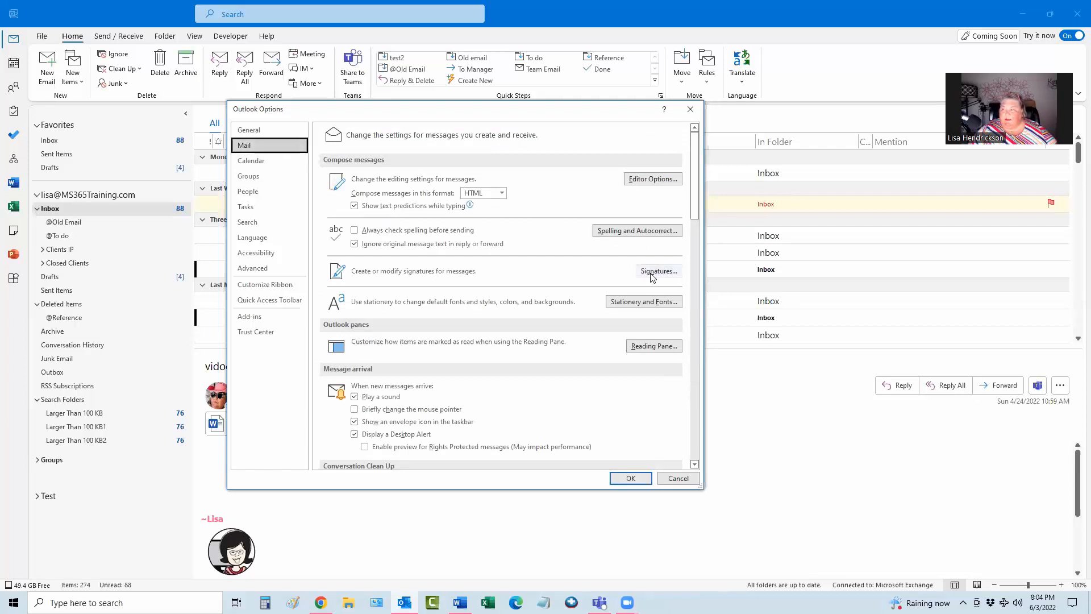
click(639, 307)
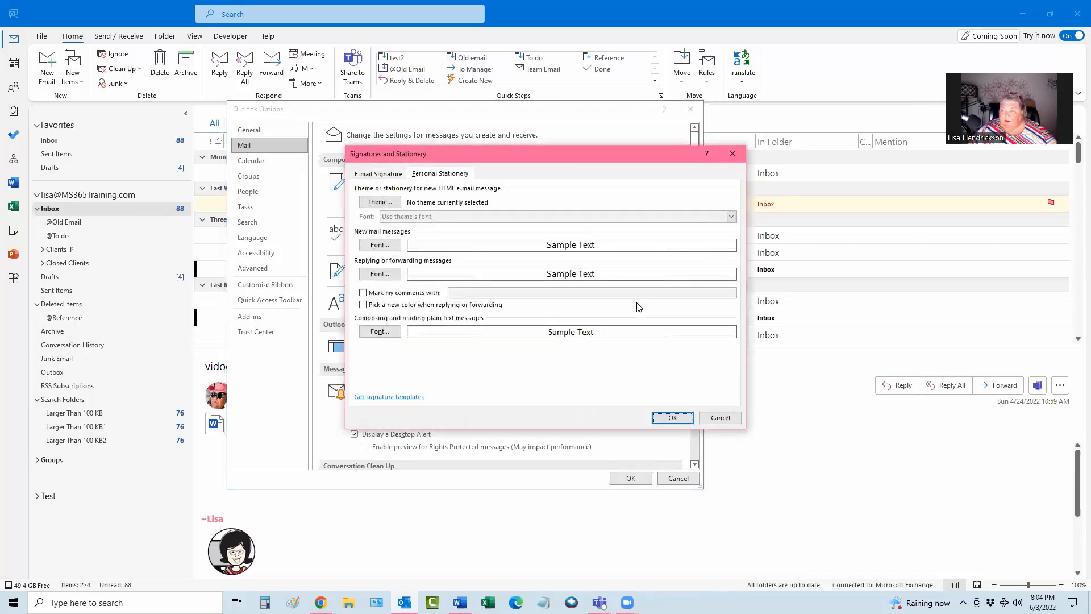
click(379, 245)
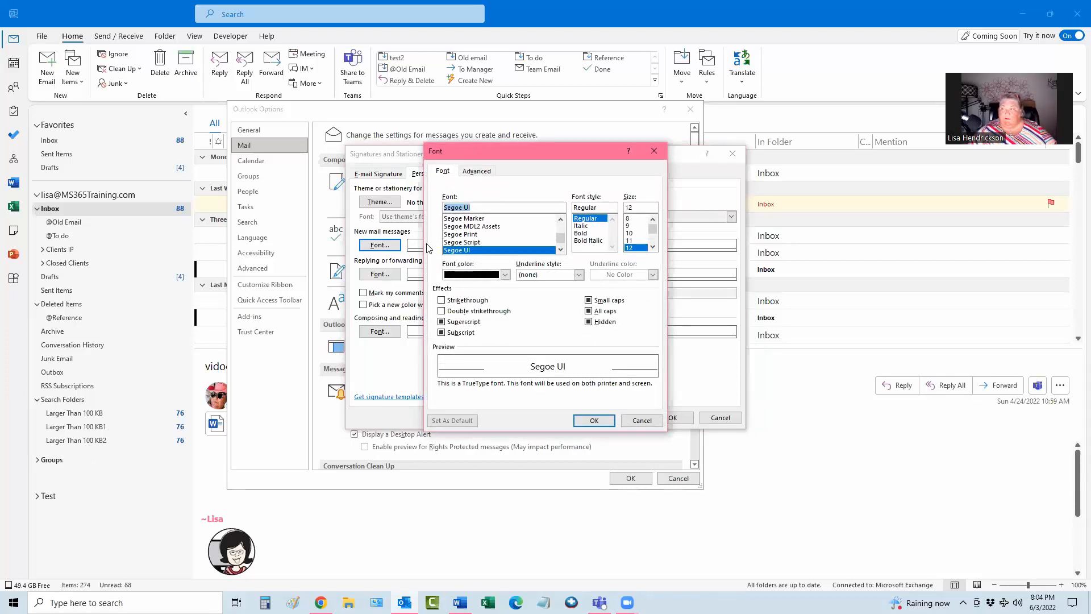
click(652, 247)
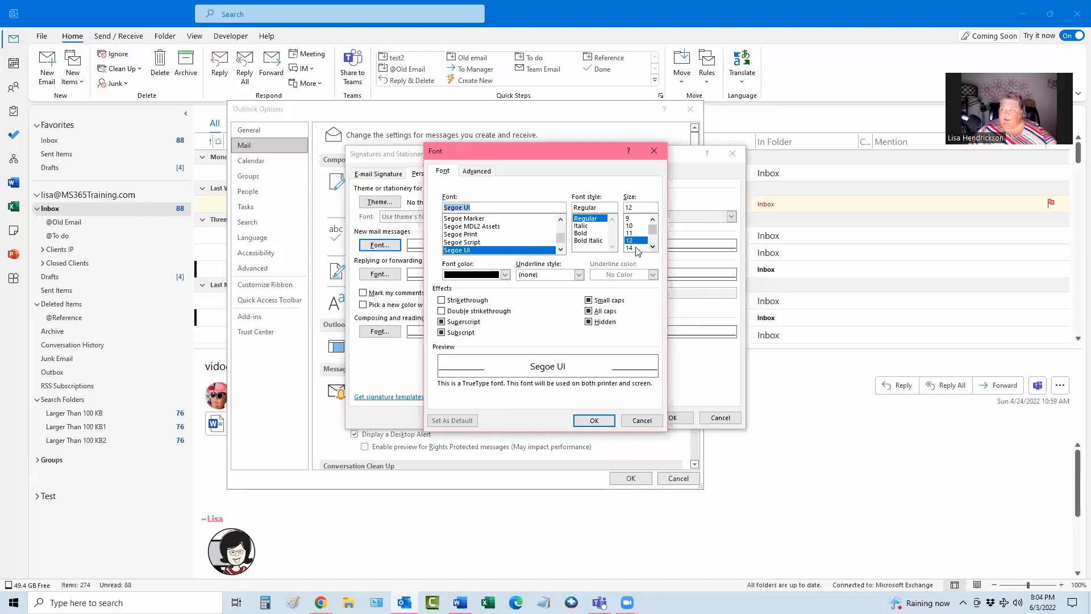
click(636, 248)
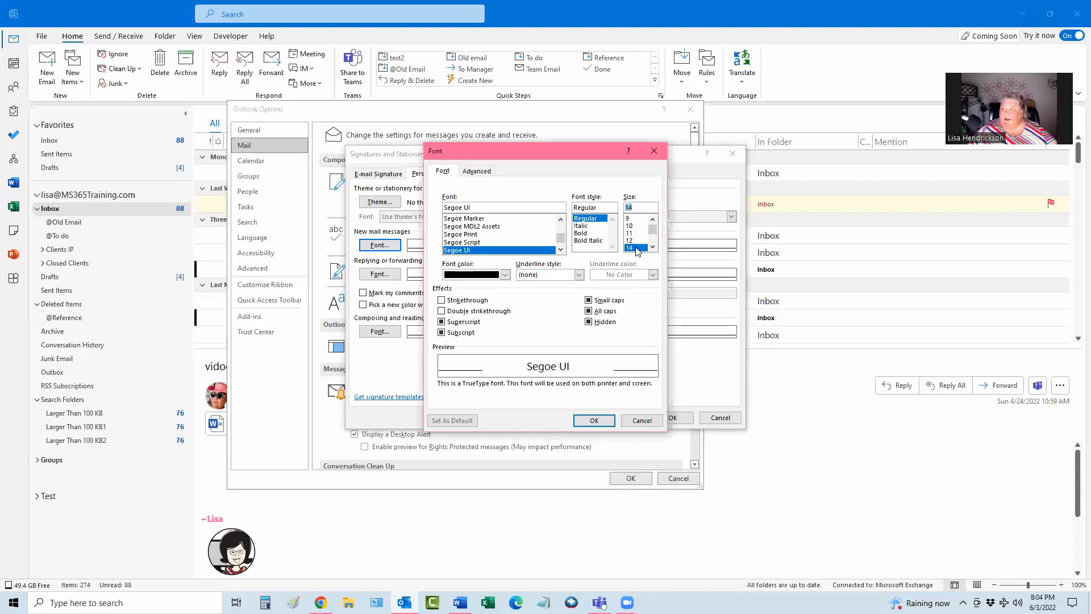
click(591, 420)
- Set the font size for replying or forwarding messages to 14, save the stationery settings and recheck them
click(380, 275)
click(652, 247)
click(635, 248)
click(594, 421)
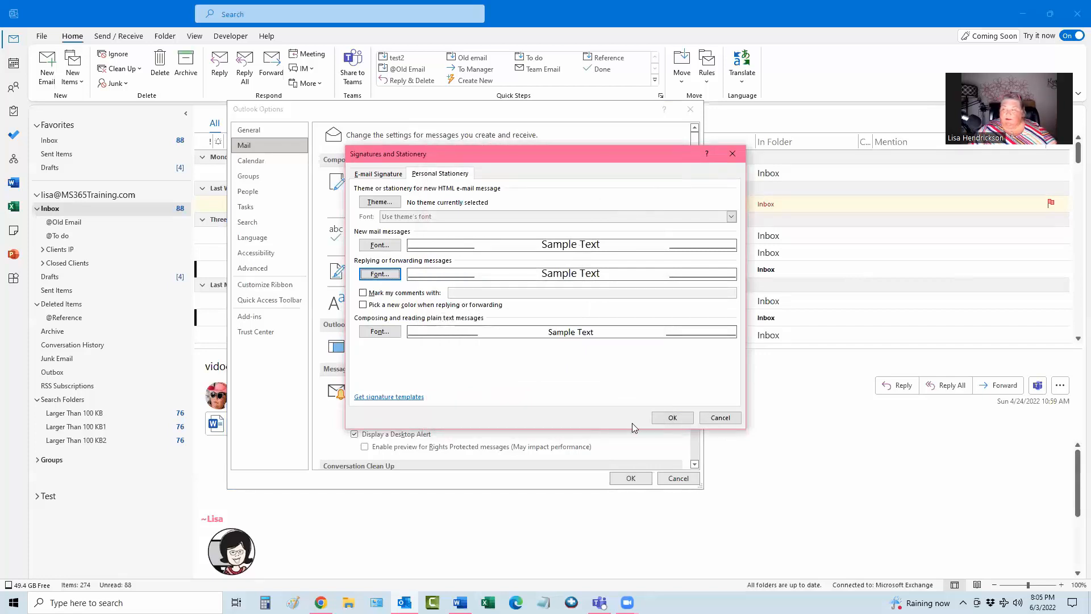
click(672, 417)
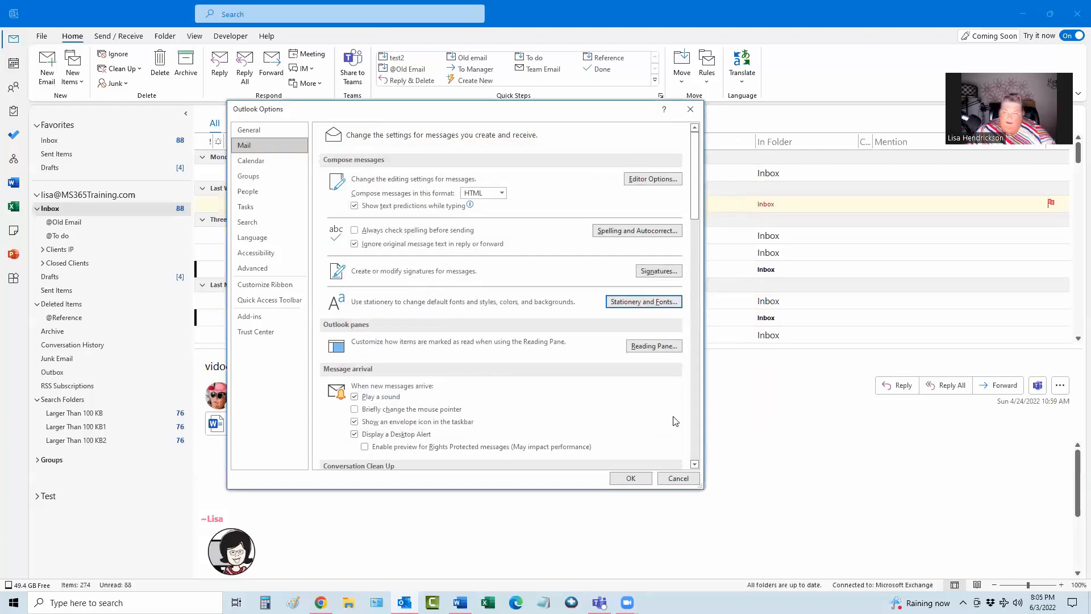
click(648, 301)
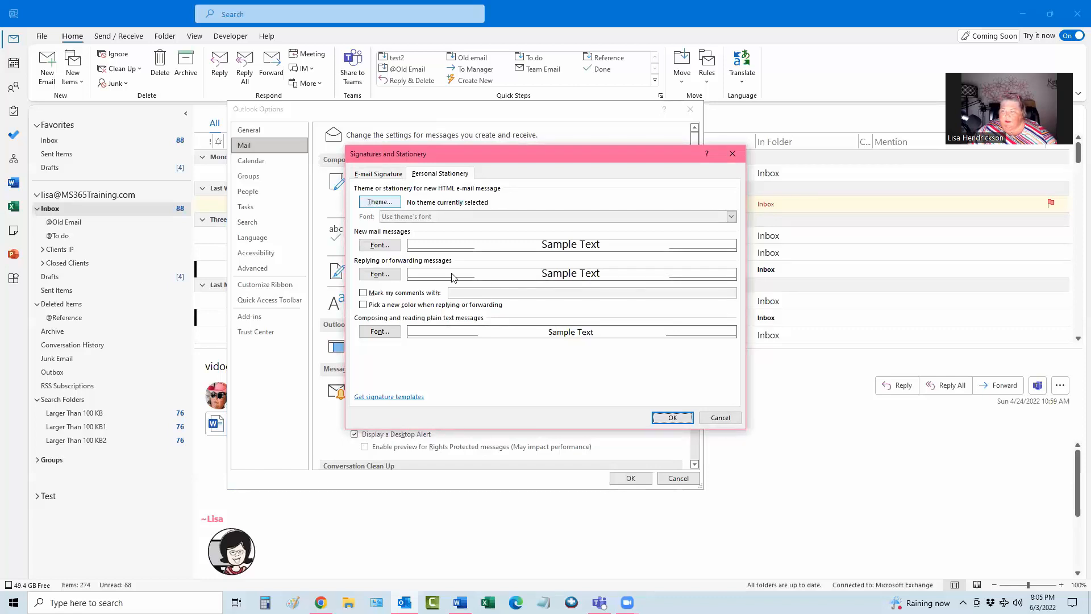
click(670, 418)
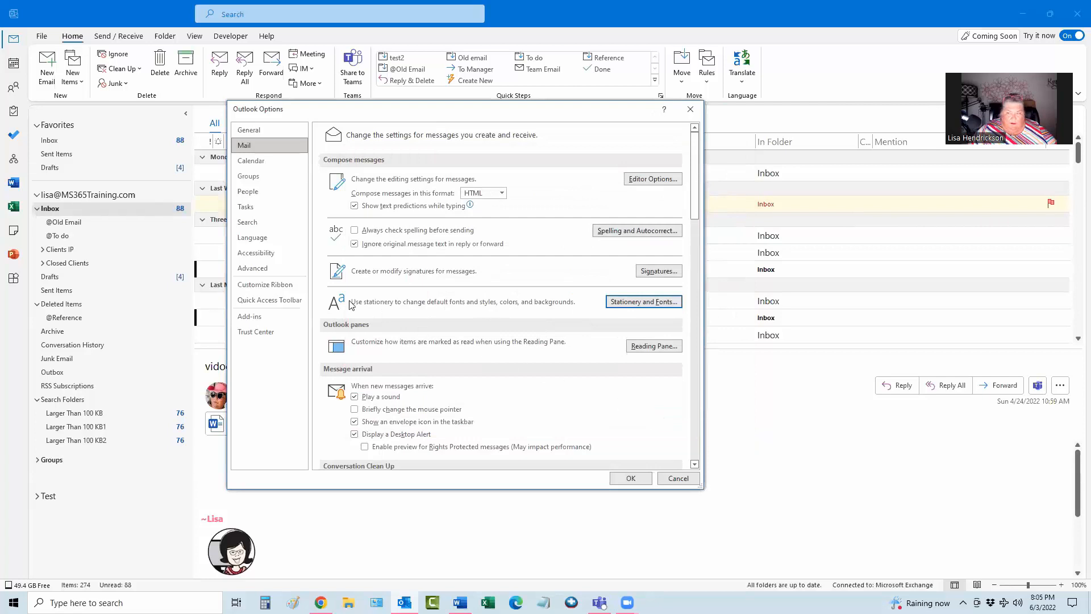
- Review the Advanced options and look through the folders available as Outlook's start folder without changing the selection
click(263, 271)
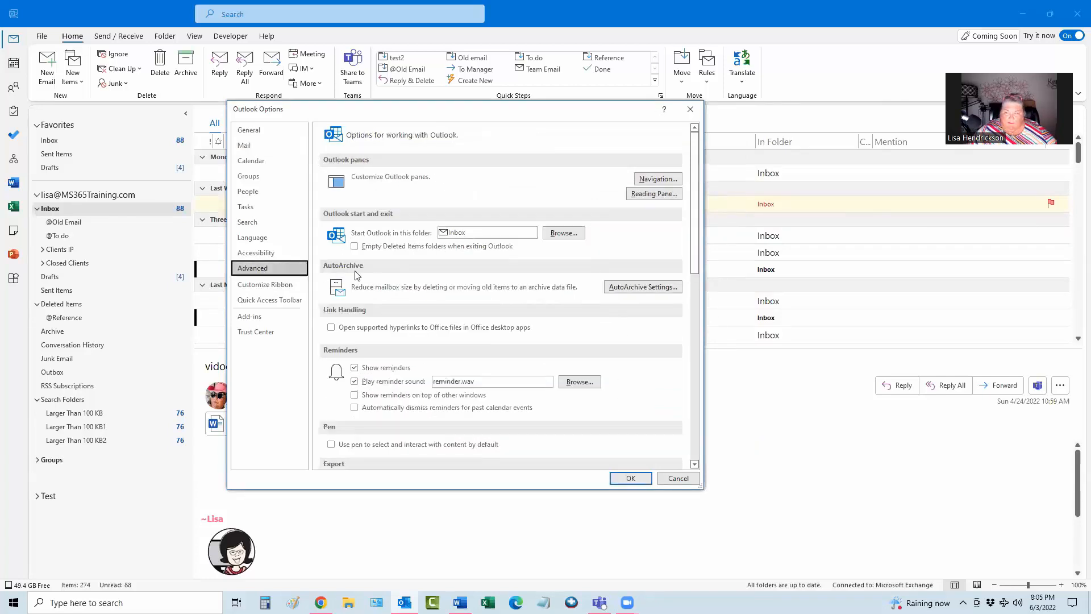
scroll(426, 290, down, 1)
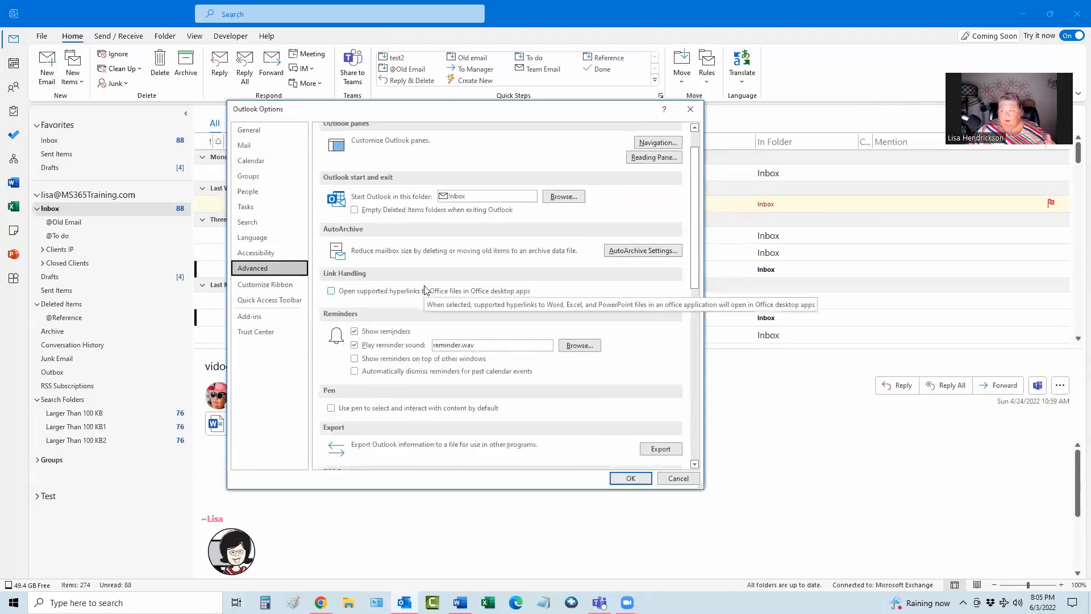
scroll(426, 290, down, 1)
scroll(375, 311, down, 3)
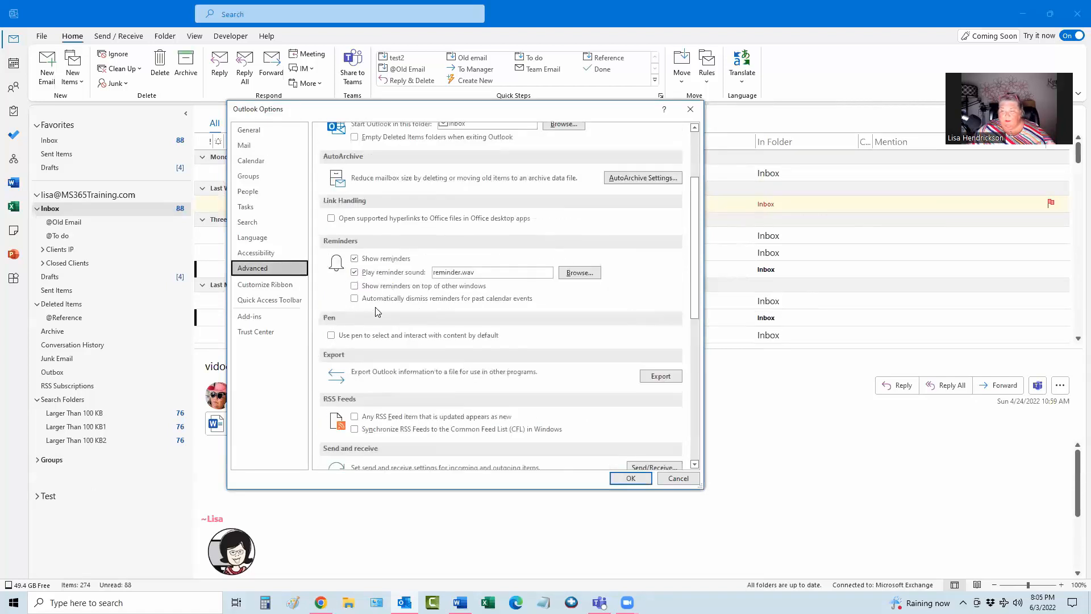
scroll(375, 311, down, 2)
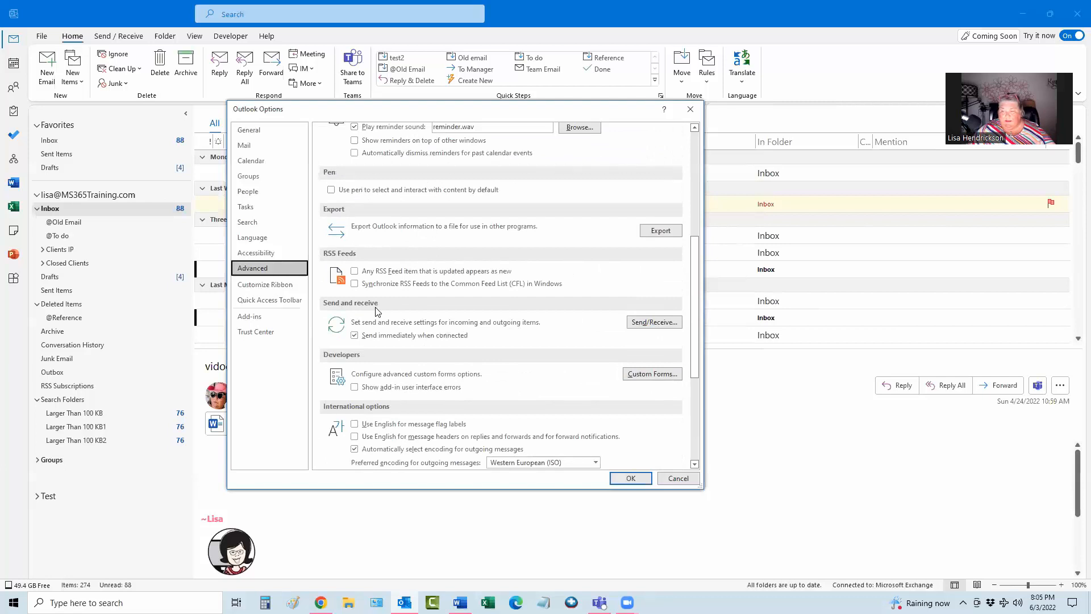
scroll(375, 311, up, 3)
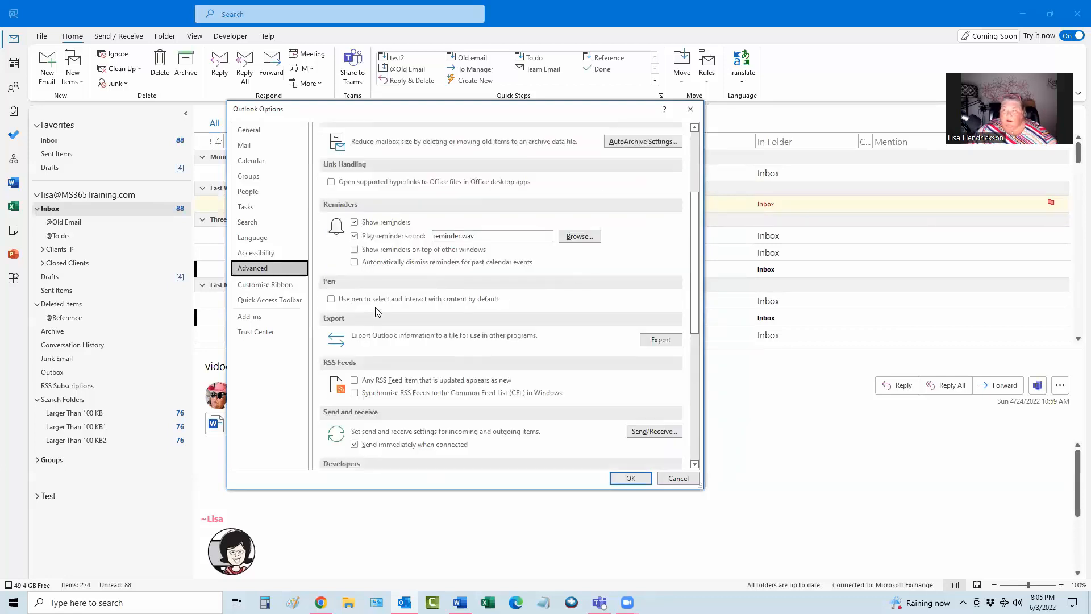
scroll(375, 311, up, 2)
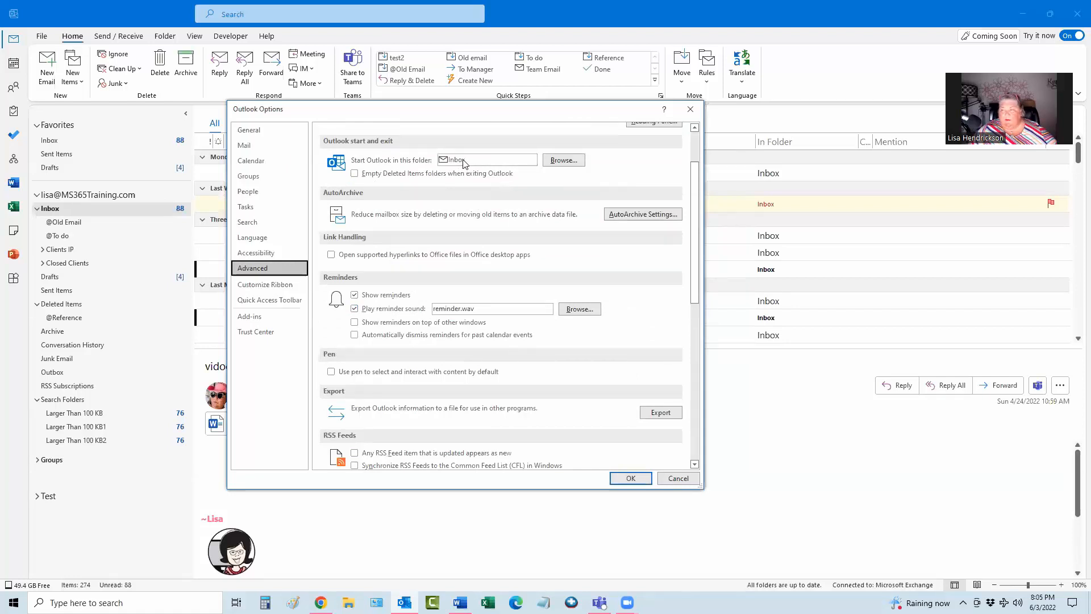
click(574, 162)
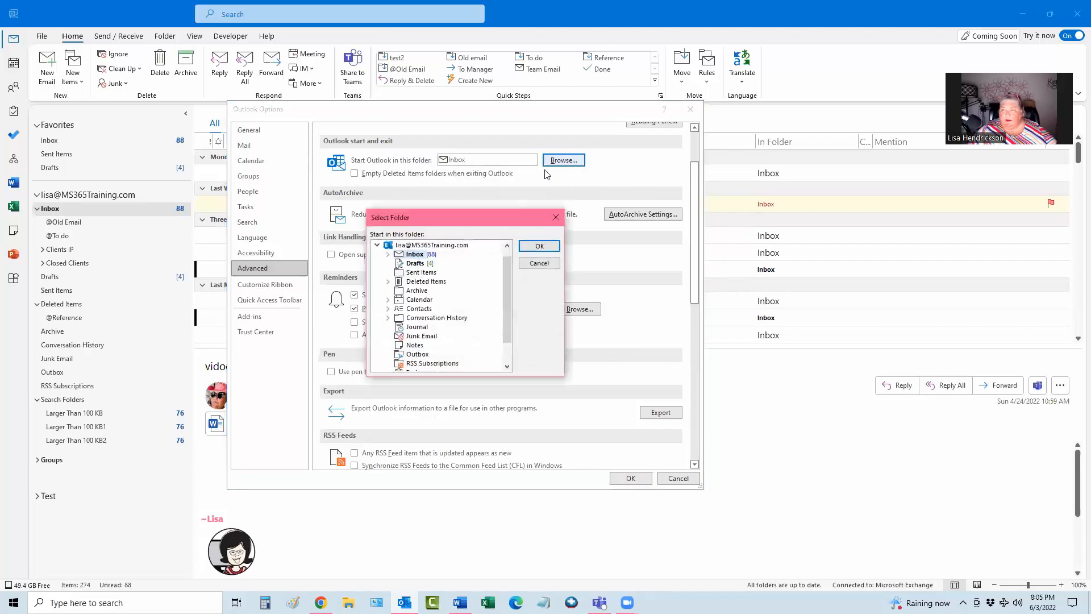
click(441, 254)
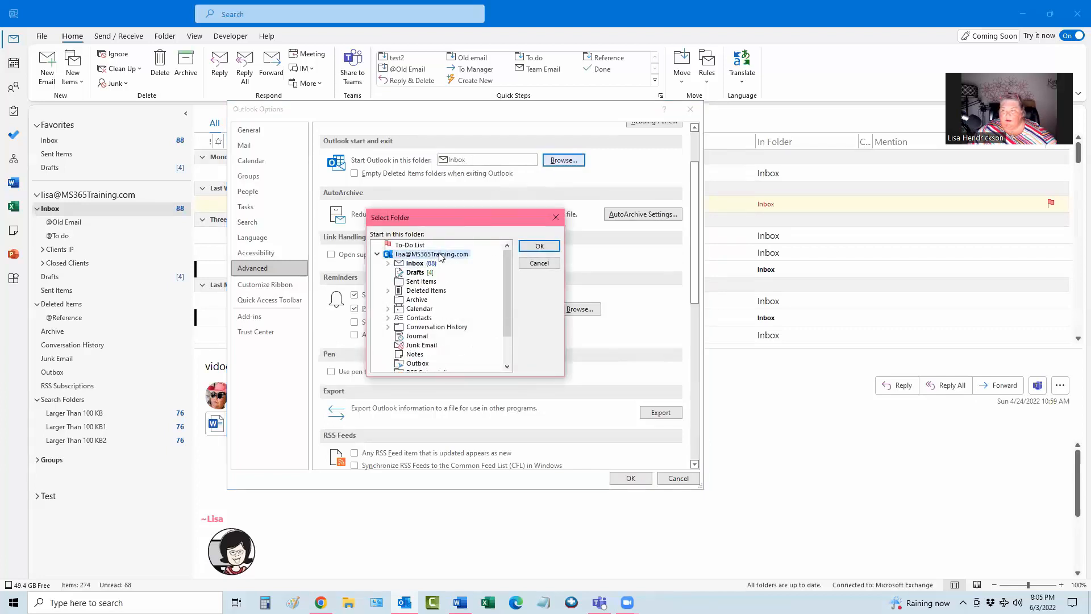
click(532, 262)
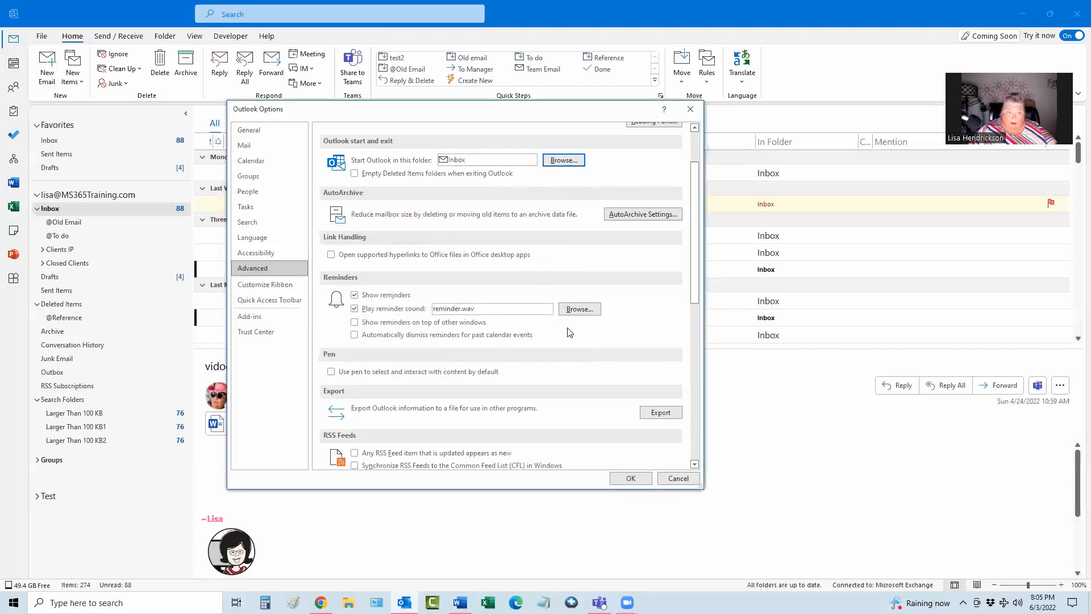
- Examine the Trust Center's Automatic Download settings for pictures in HTML email, closing them without changes
click(261, 334)
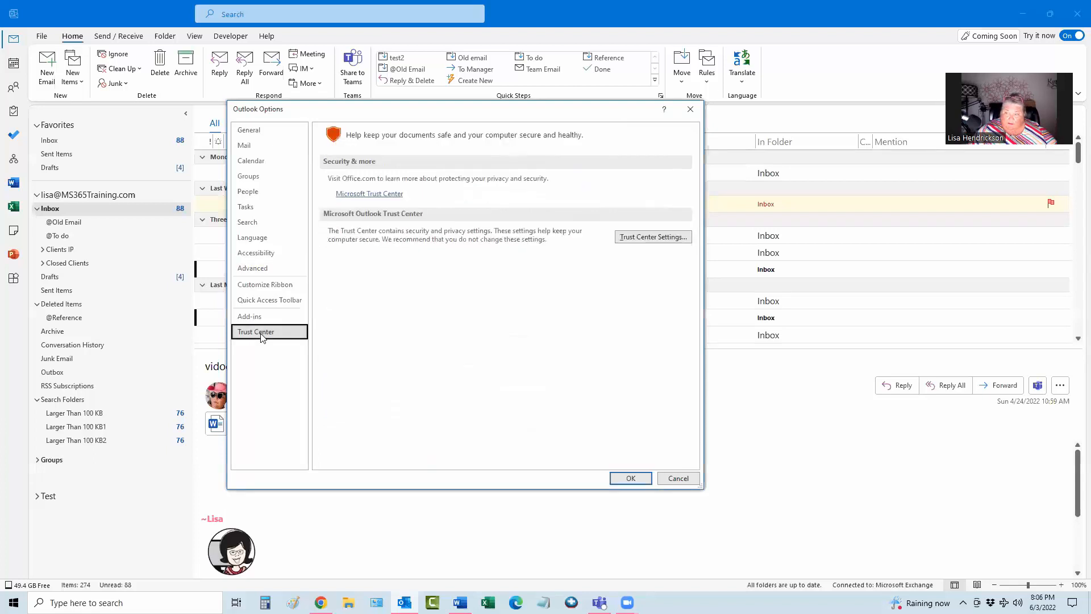
click(651, 238)
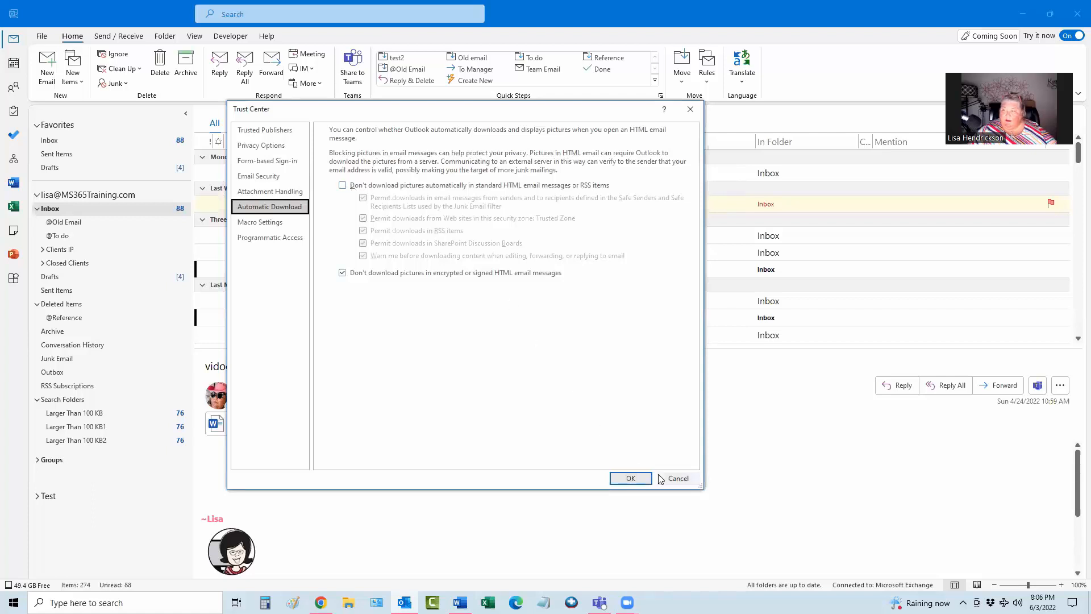
click(674, 481)
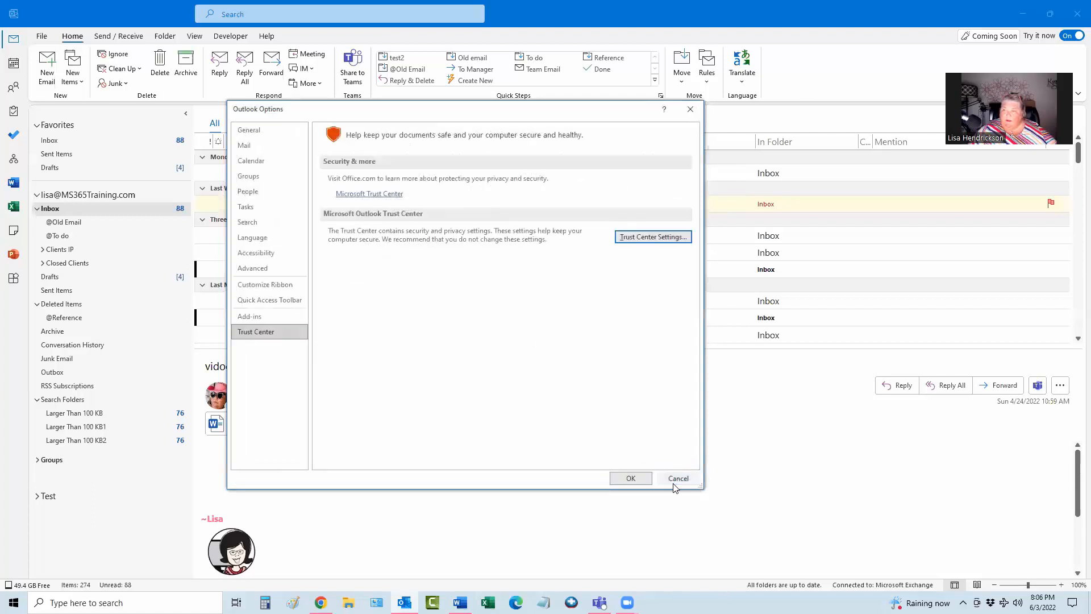
- Review the installed add-ins and the list of available COM add-ins, closing it without changes
click(264, 317)
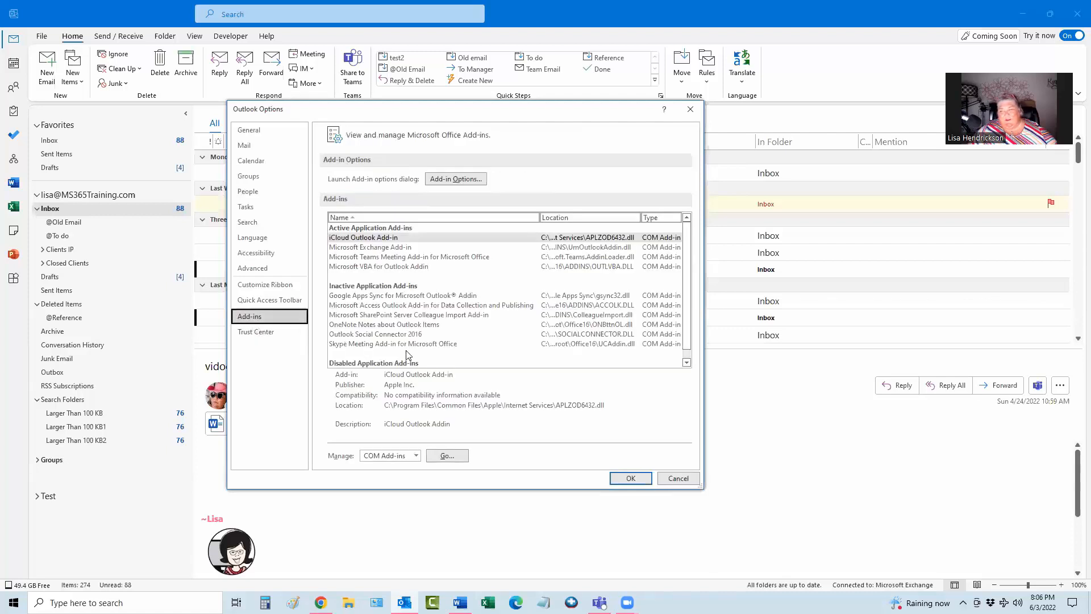
scroll(407, 357, down, 1)
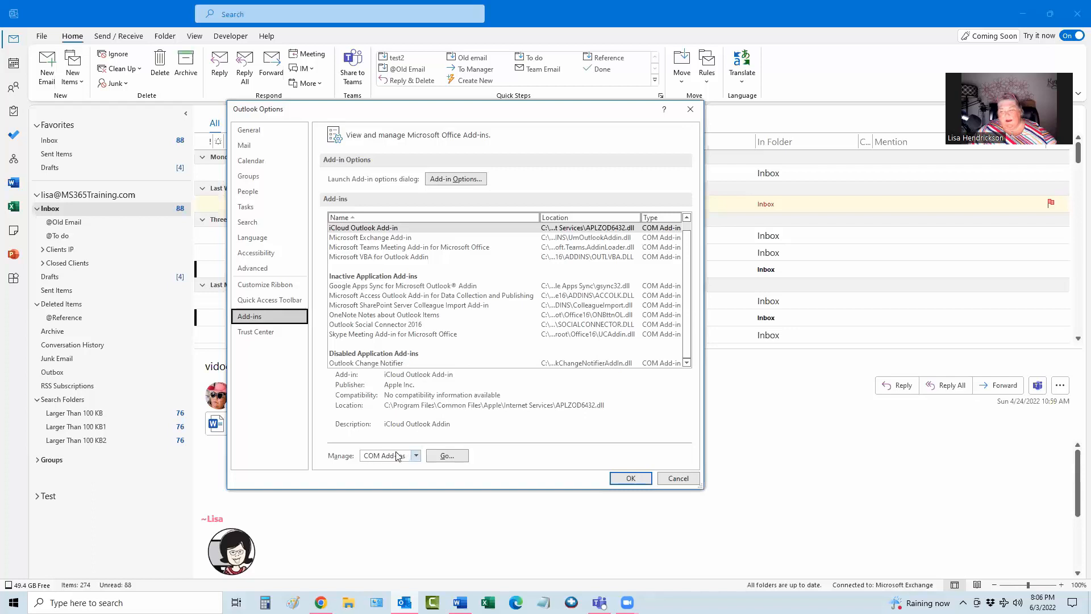
click(439, 461)
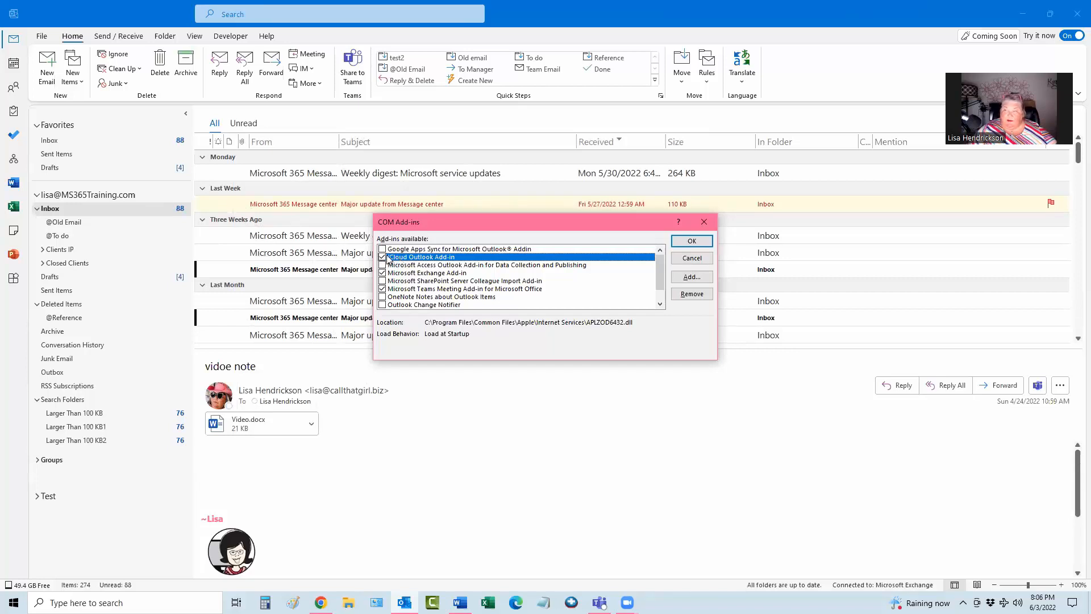
scroll(391, 290, down, 1)
scroll(391, 290, up, 1)
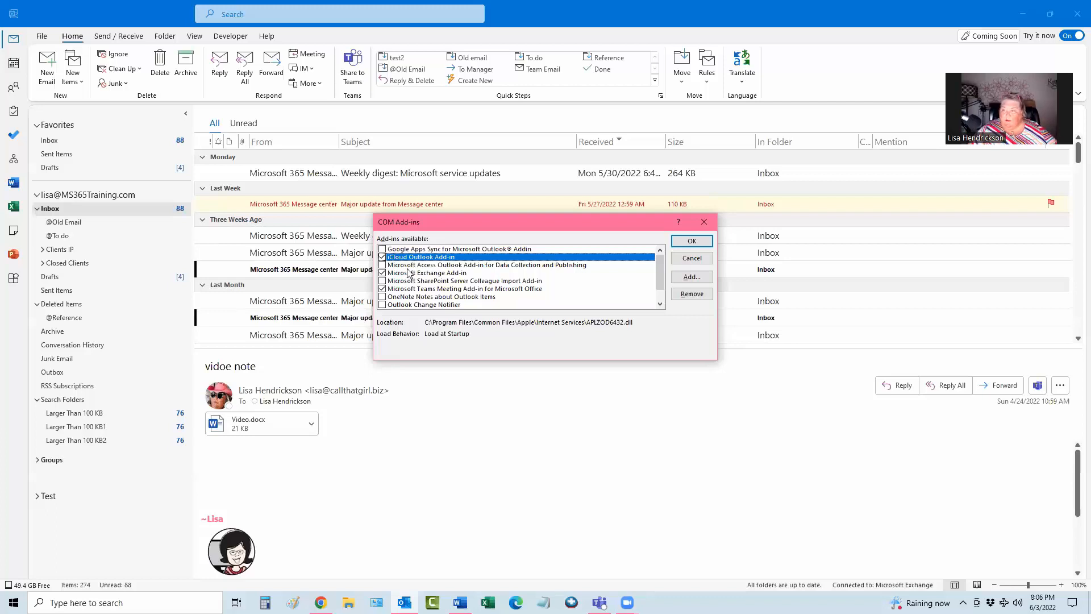
click(678, 263)
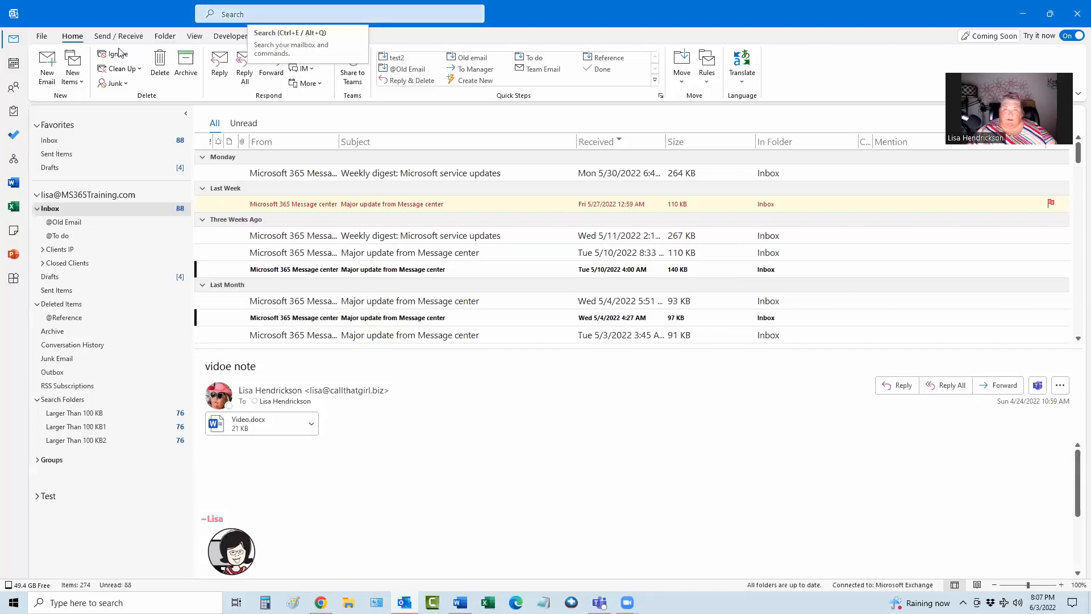
- Open the calendar in its own window, move it around over the inbox, and close it
mouse_move(15, 69)
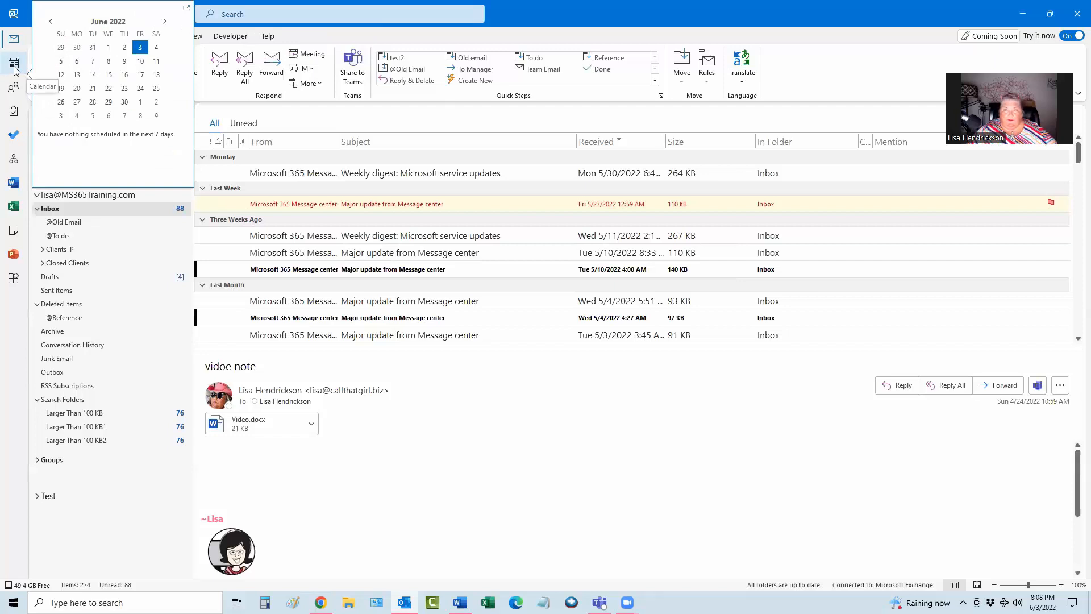
right_click(15, 69)
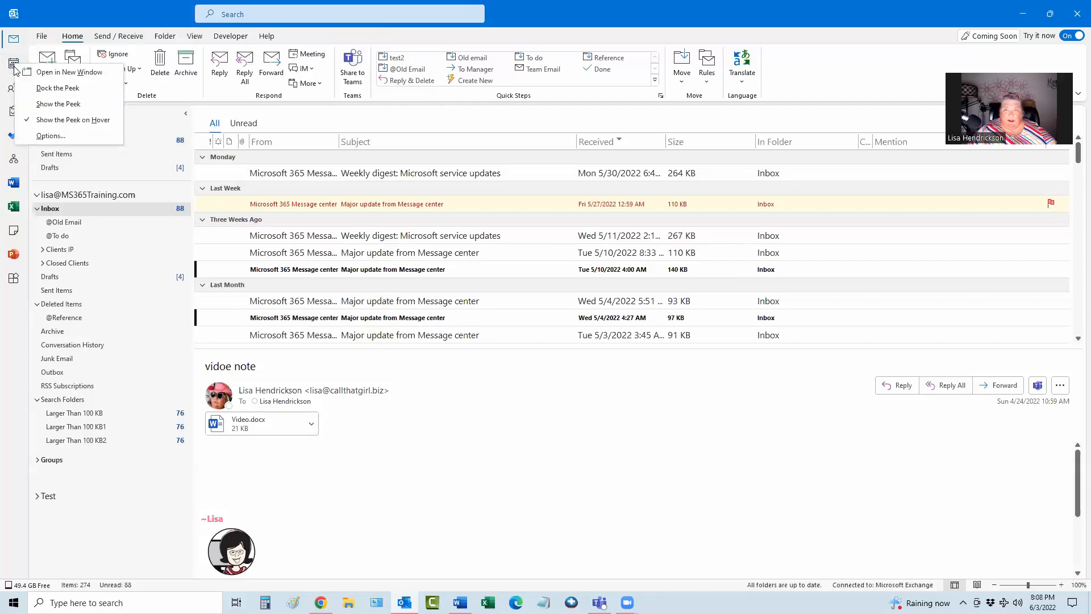
click(52, 72)
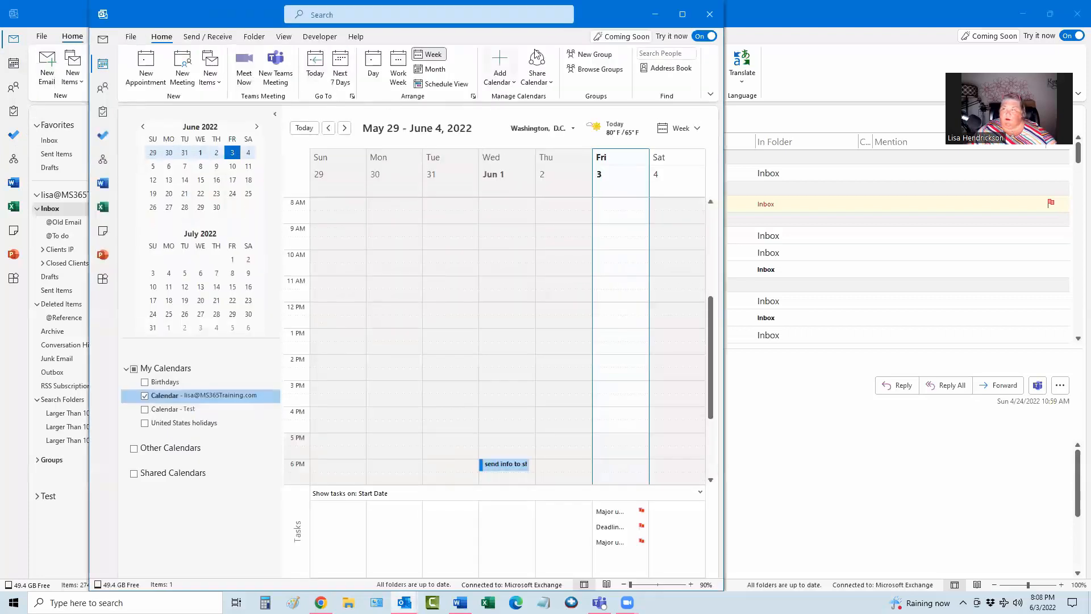
drag(220, 18, 457, 89)
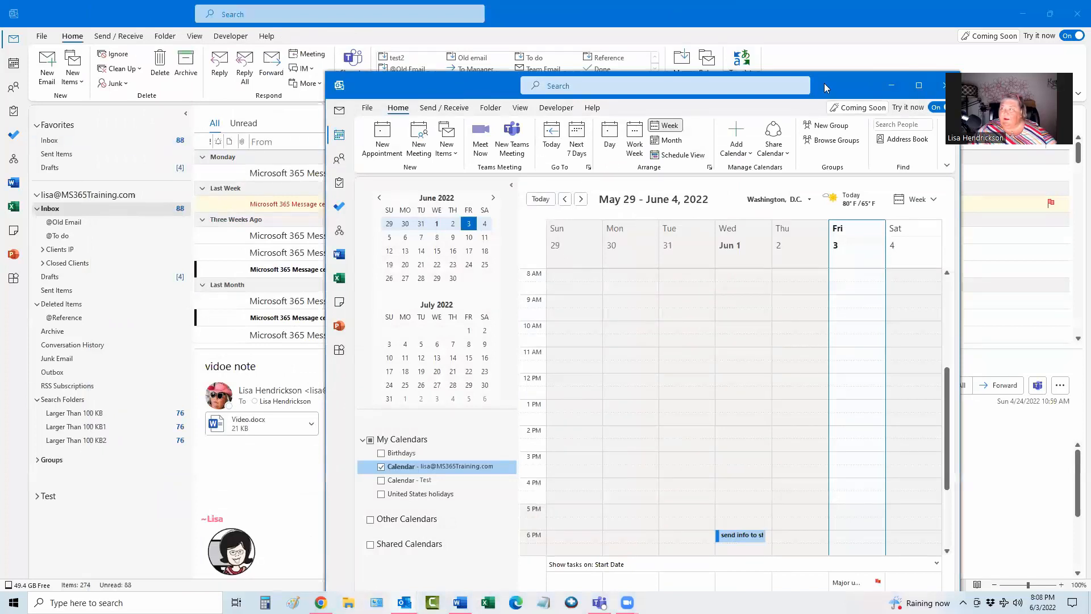
drag(820, 85, 693, 51)
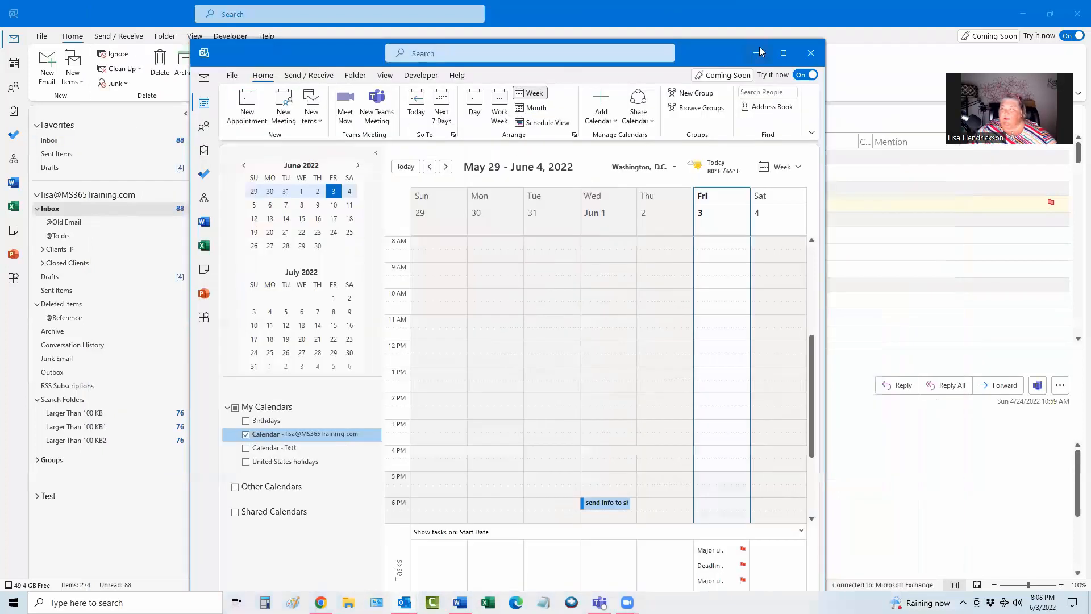
click(811, 54)
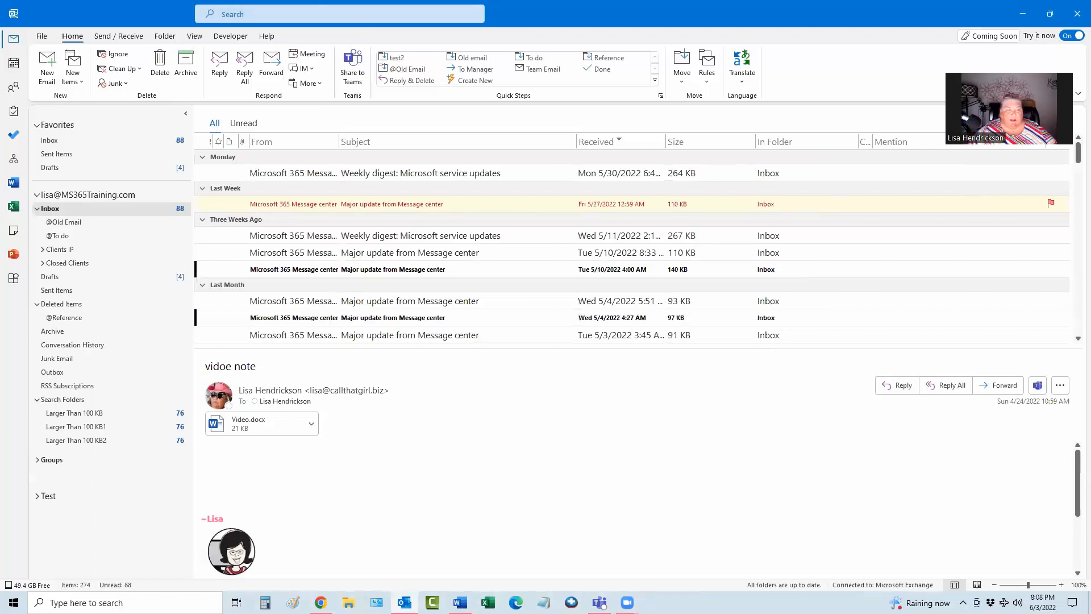
- Set the inbox view's column heading font to 14 pt Segoe UI, Regular, in the other view settings
right_click(309, 142)
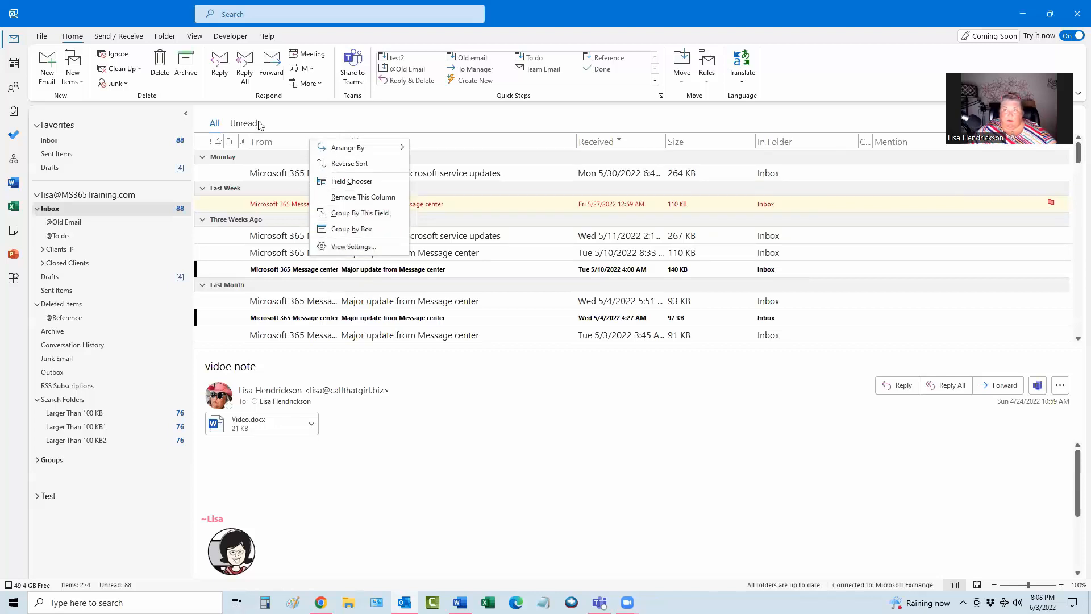
click(195, 36)
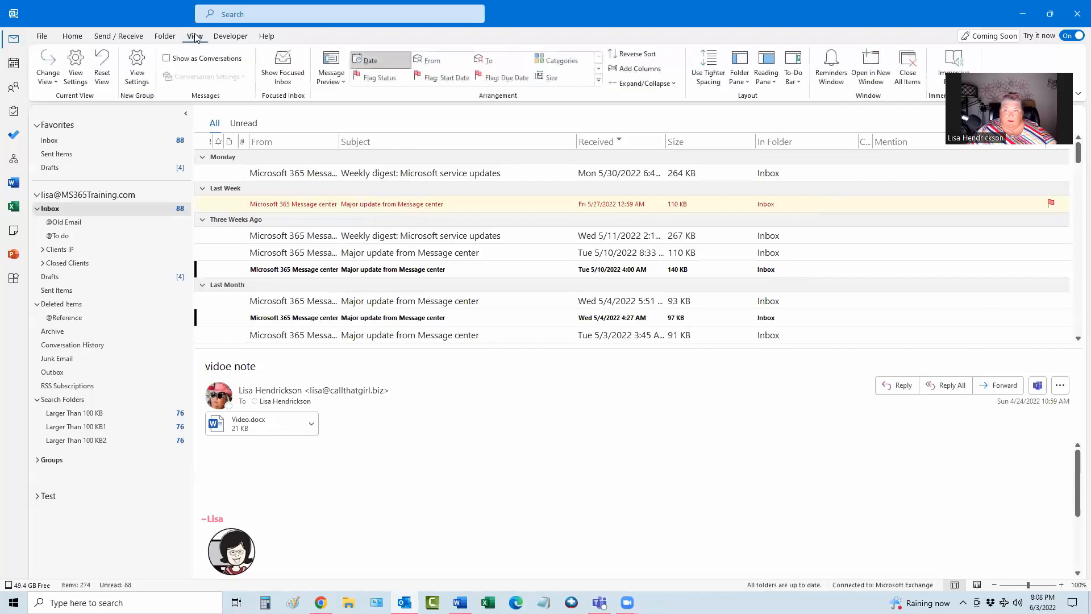
click(76, 75)
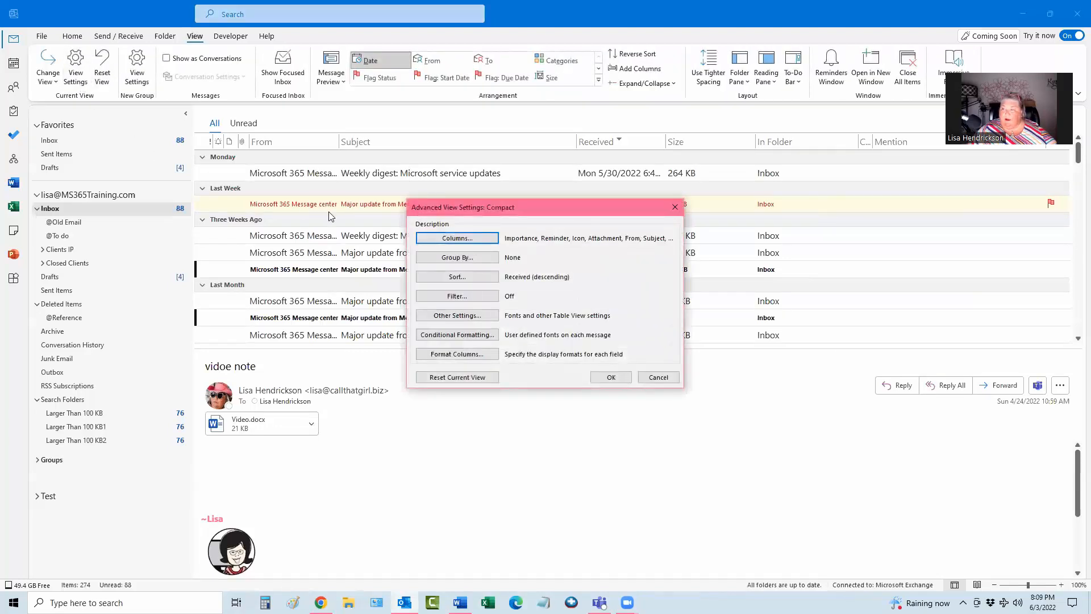
click(452, 316)
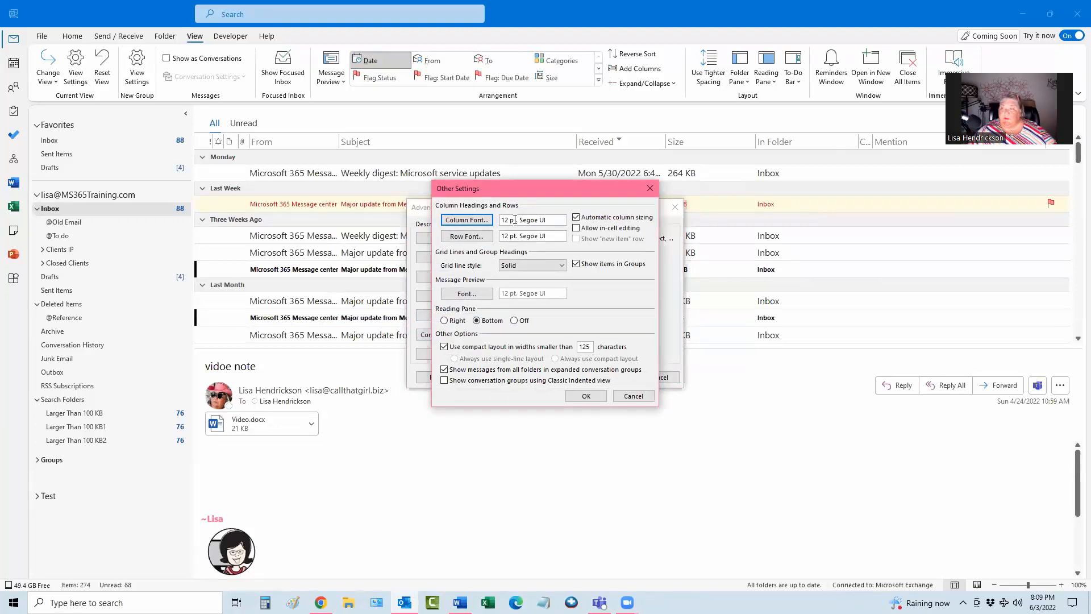
click(484, 221)
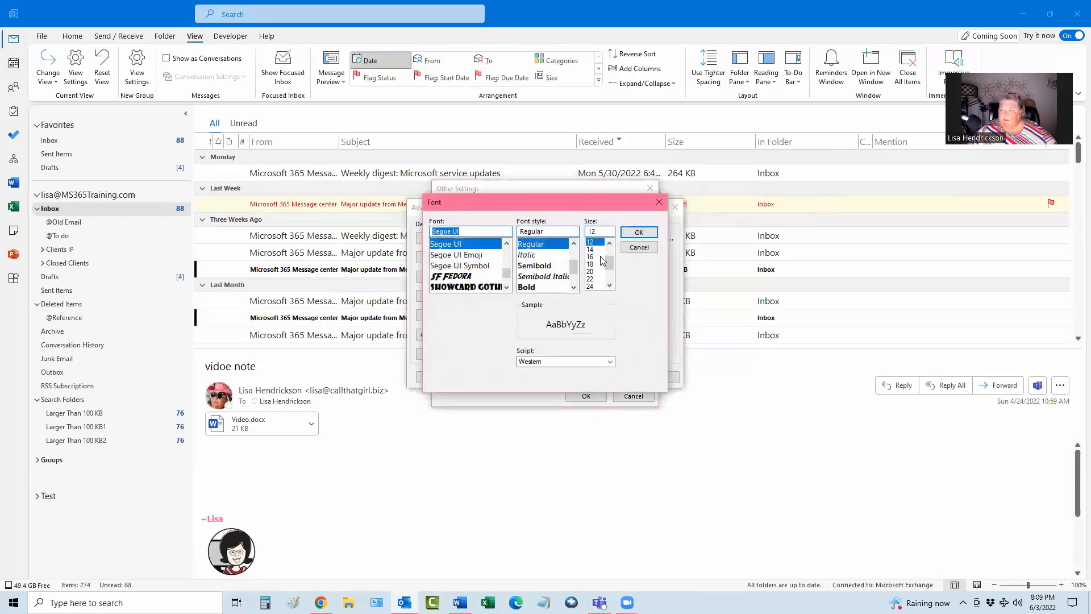
click(590, 250)
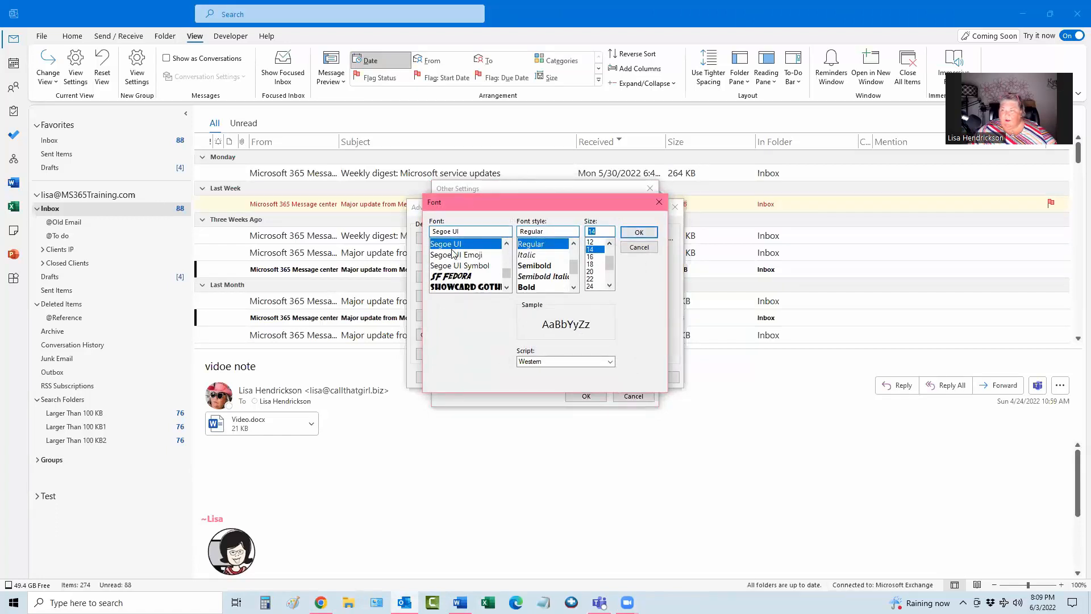
scroll(528, 272, up, 3)
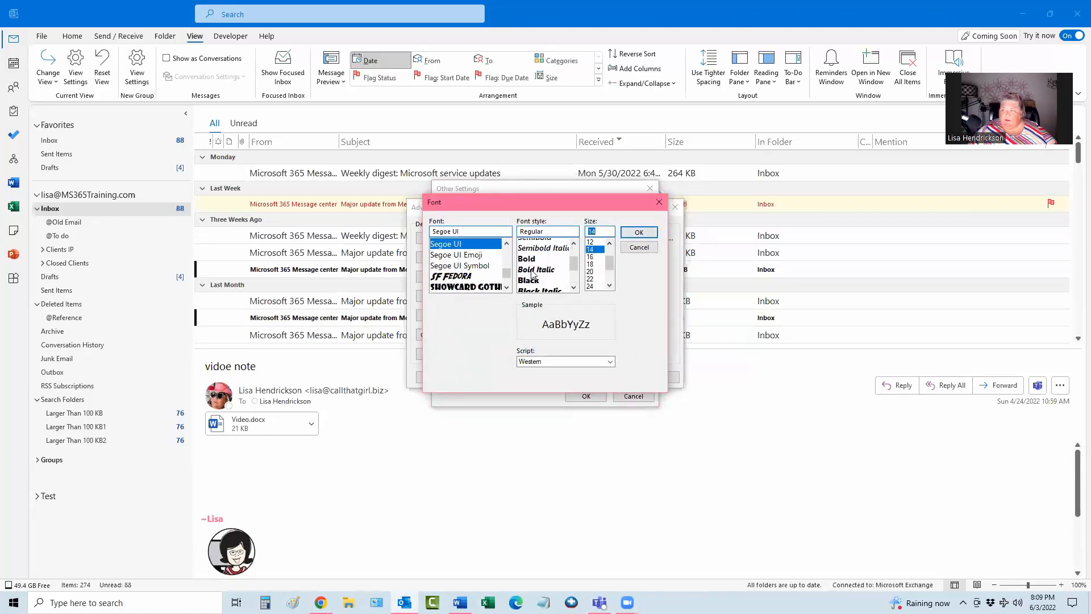
click(639, 233)
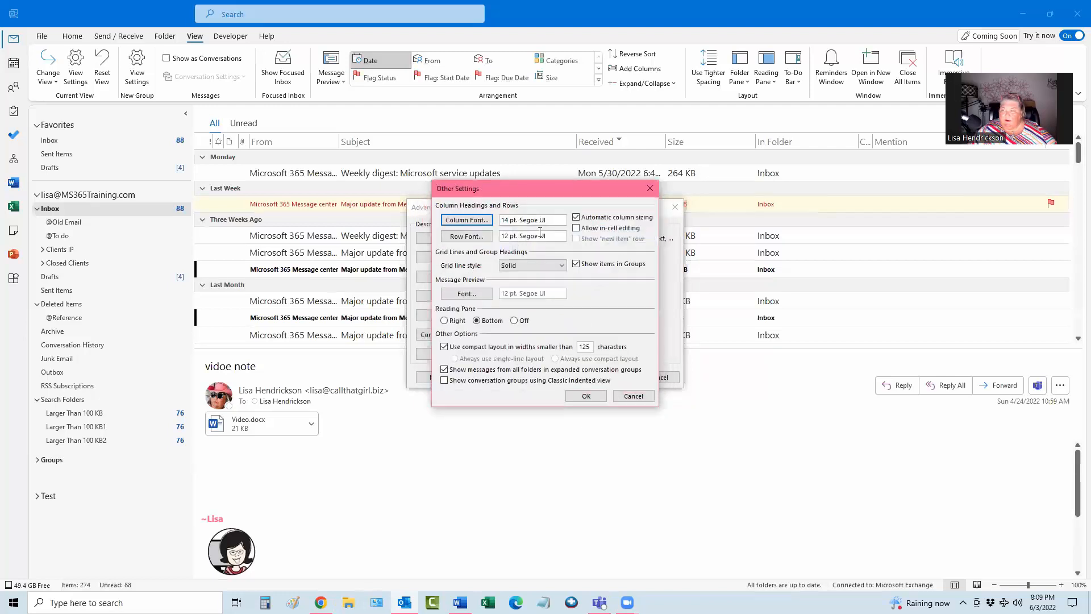
- Set the row font and the message preview font to size 14 and save the other view settings
click(472, 236)
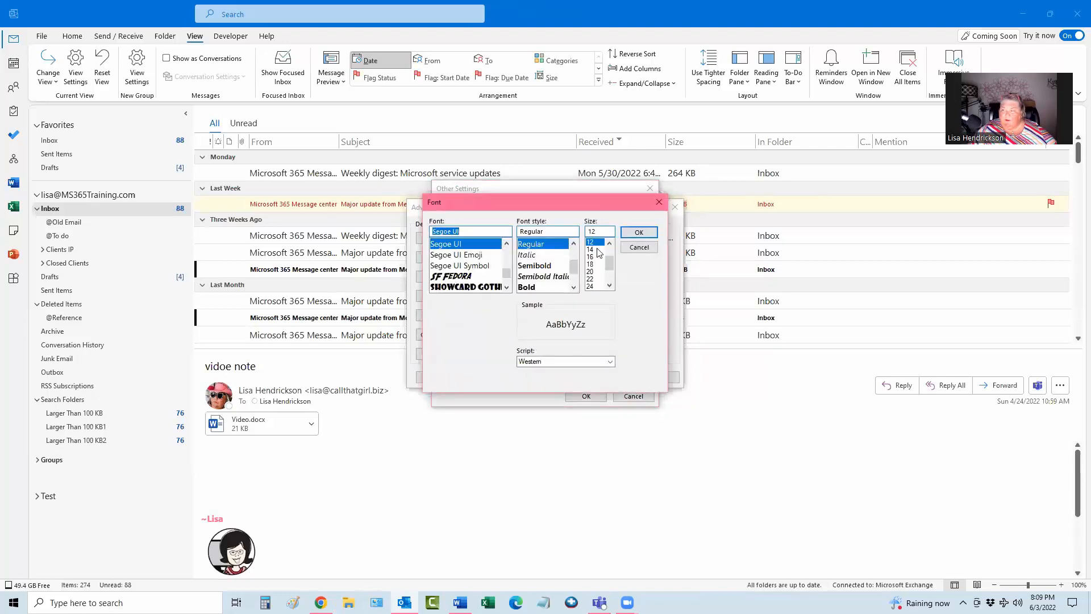
click(591, 248)
click(638, 233)
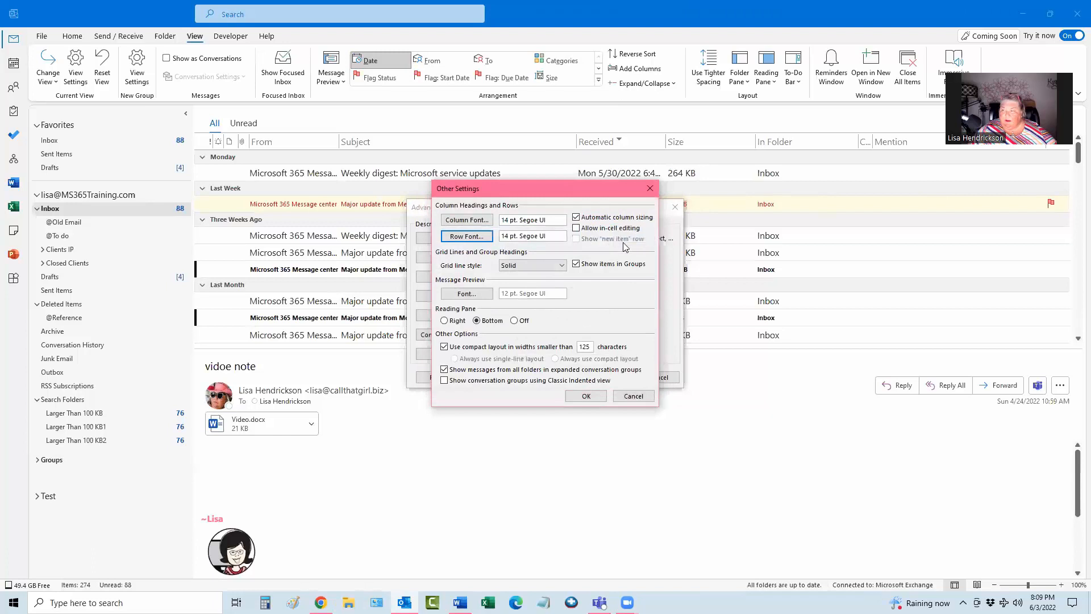
click(480, 295)
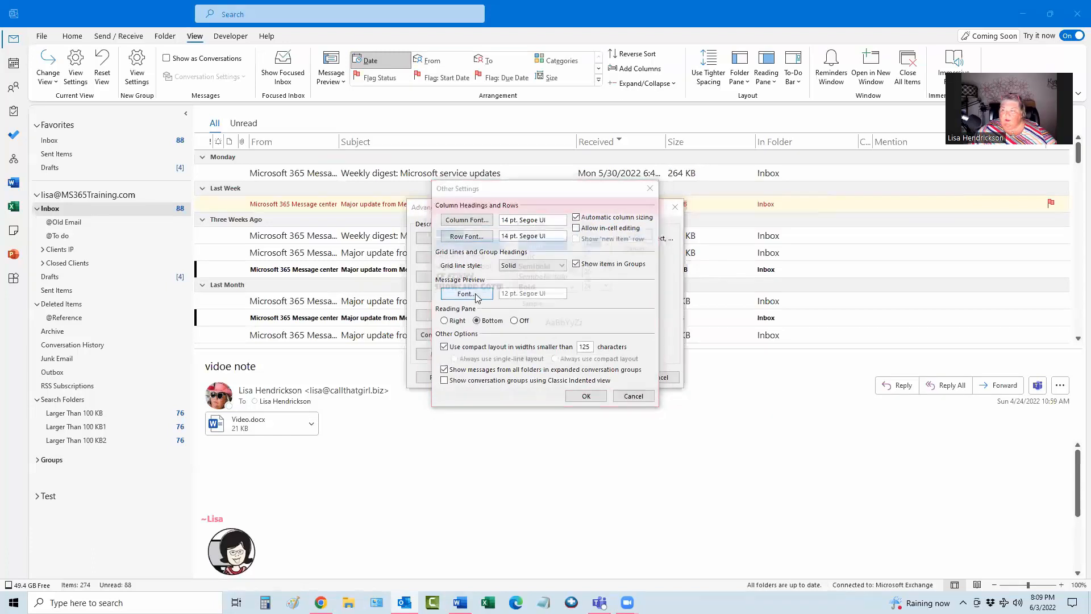
click(591, 250)
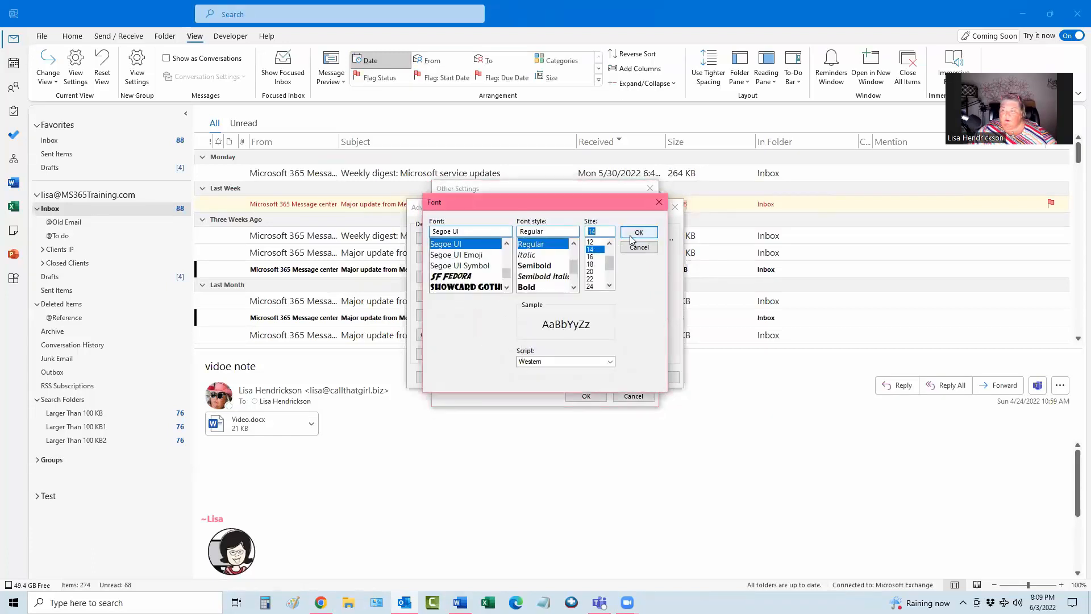
click(638, 232)
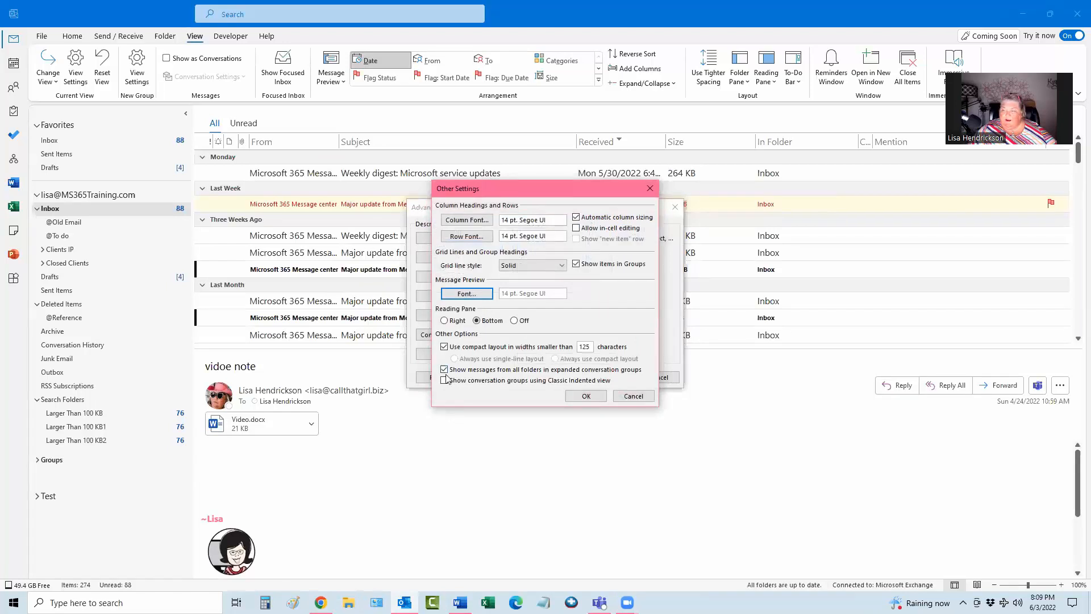
click(585, 396)
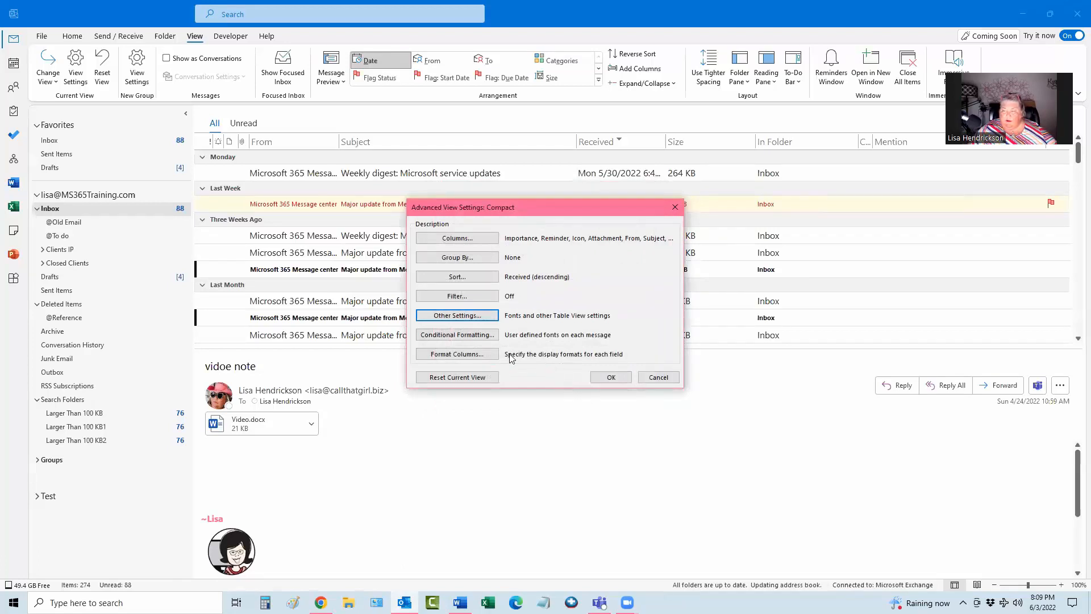
- Change the Unread messages conditional formatting font to size Big and color Blue, and apply the view settings
click(460, 336)
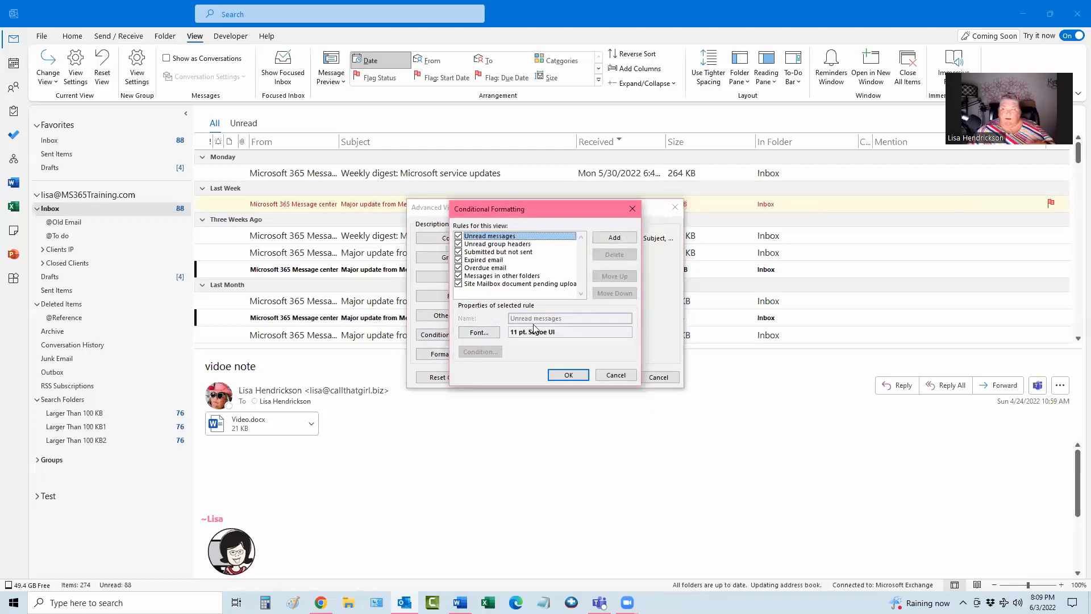
click(479, 333)
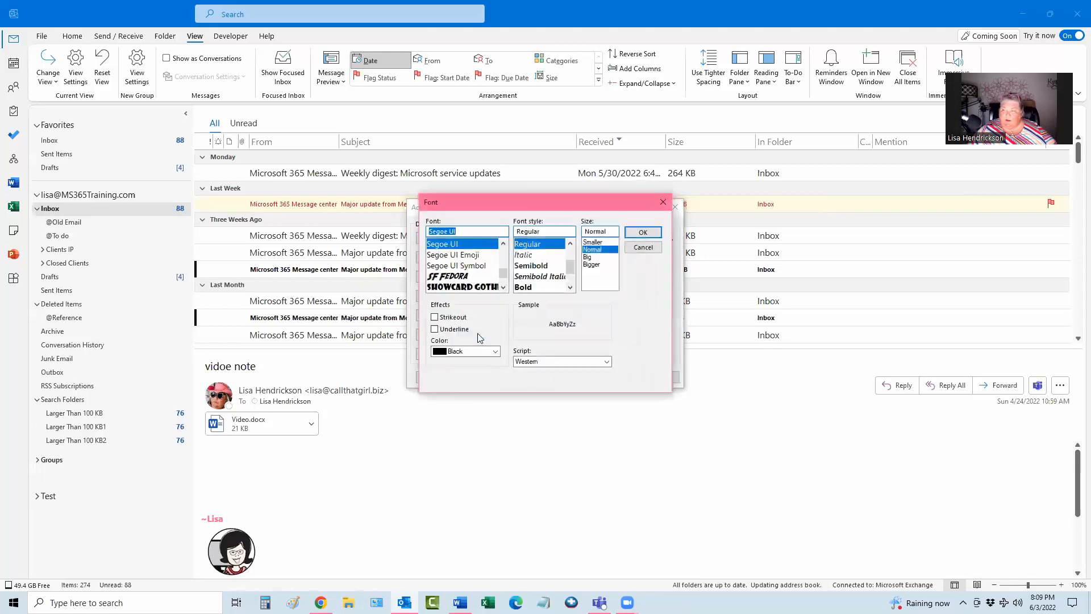
click(591, 257)
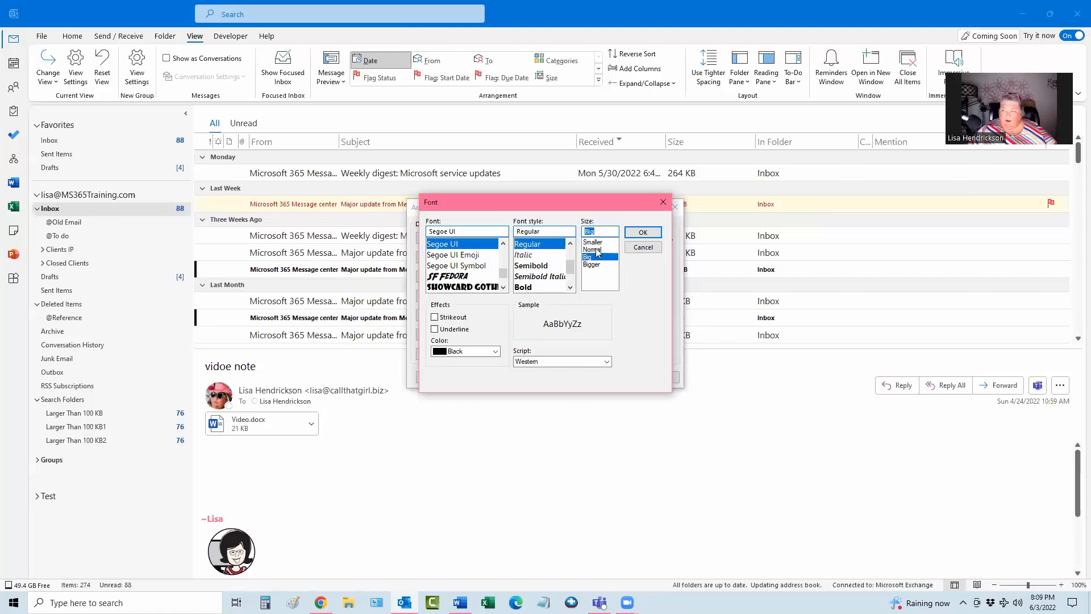
click(464, 352)
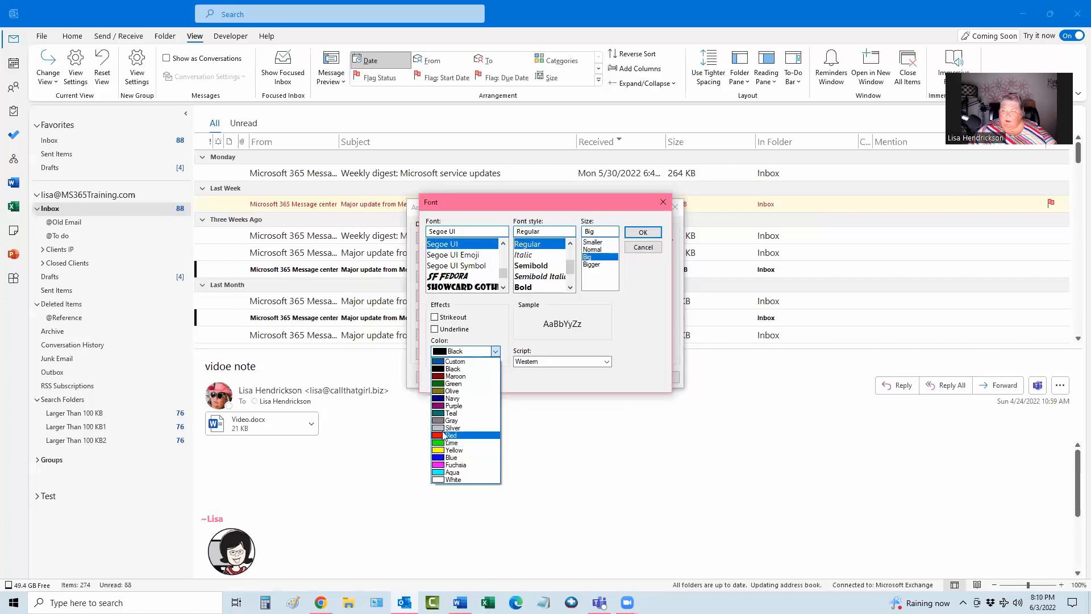
click(452, 457)
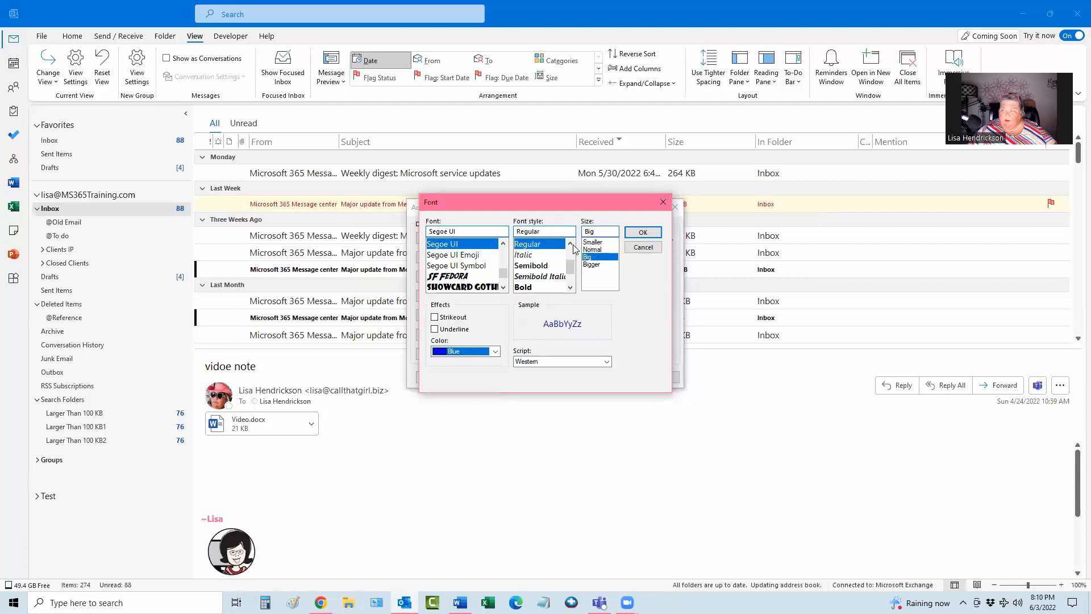
click(642, 232)
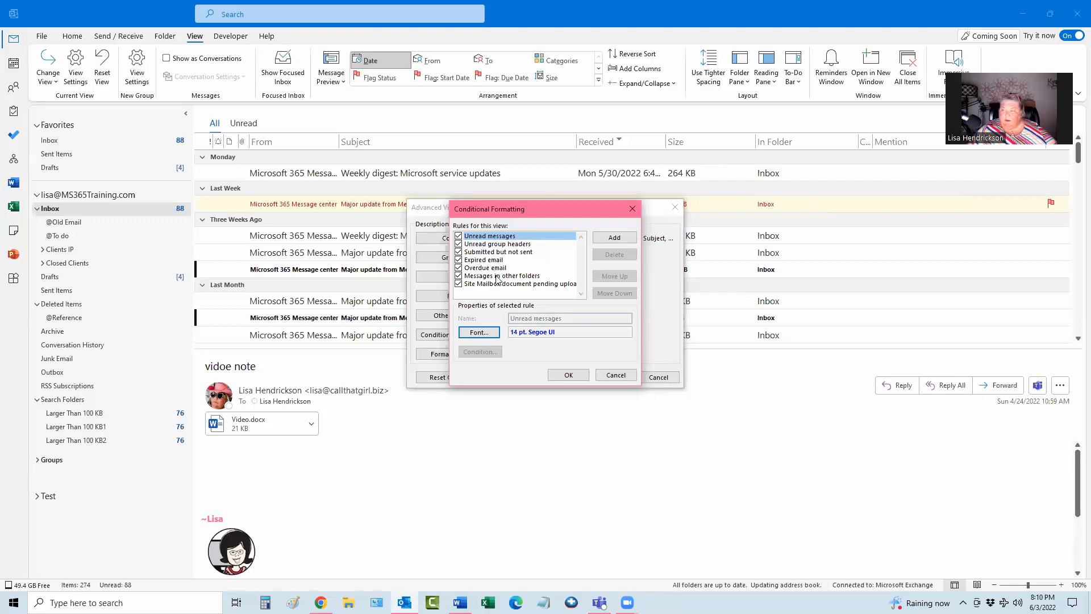
click(565, 376)
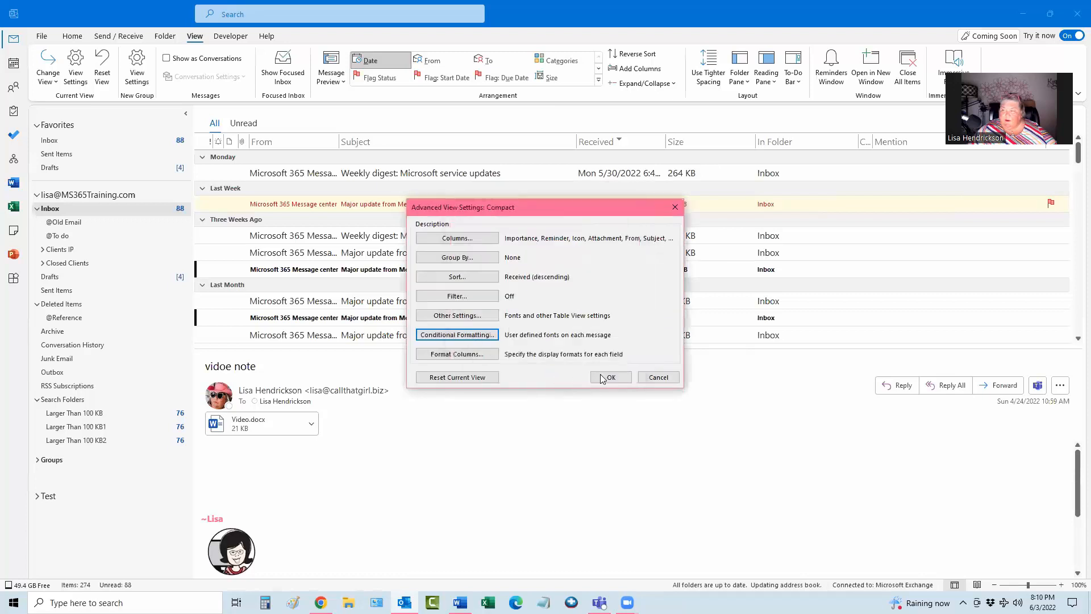
click(607, 377)
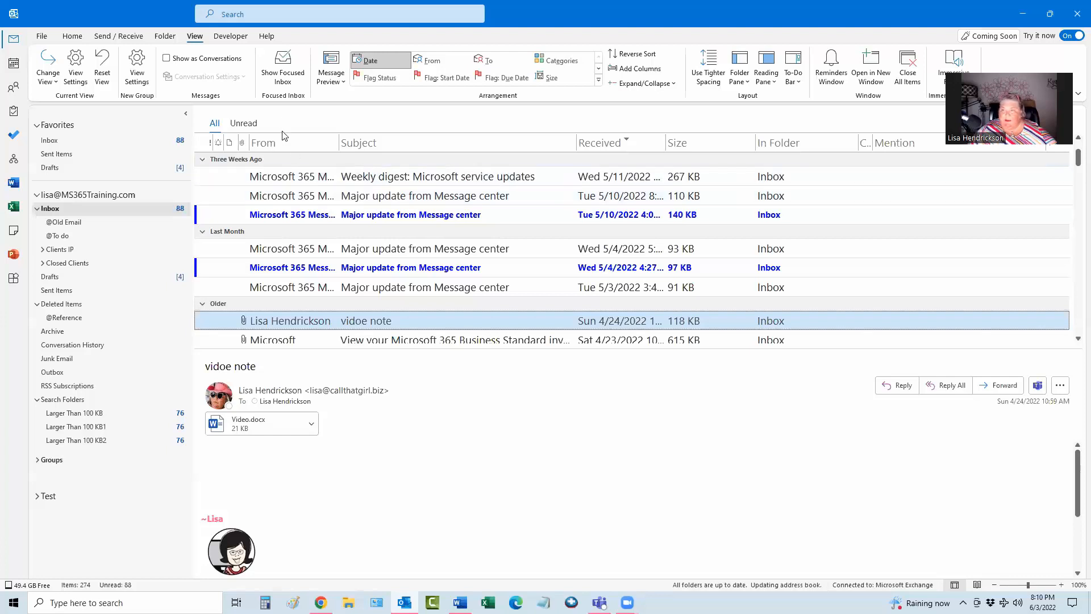
- Turn on the Focused Inbox, compare the Other and Focused message lists, and turn it off again
click(280, 78)
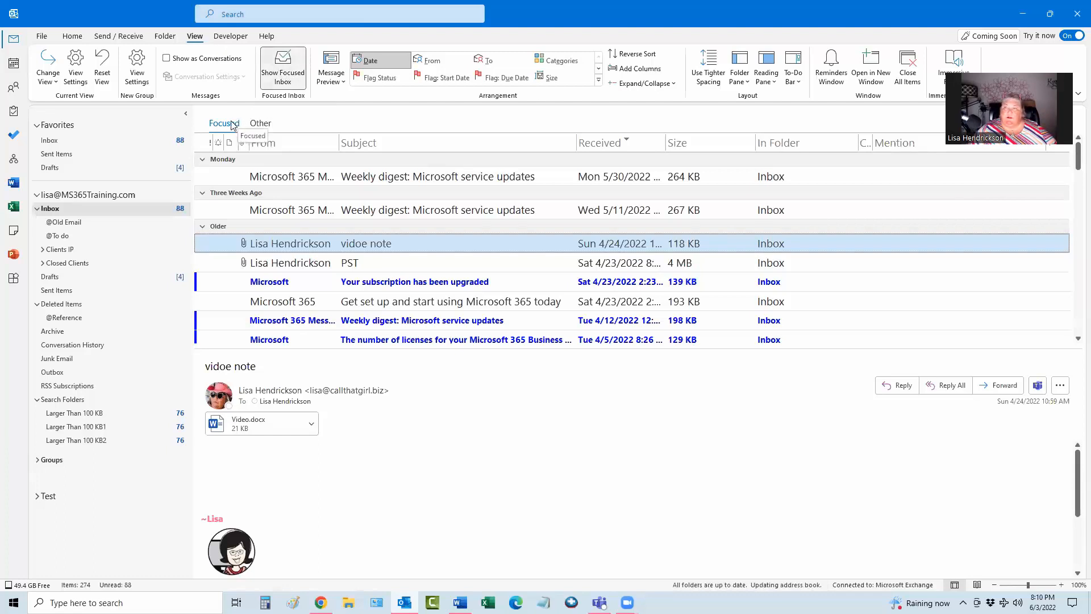
click(262, 125)
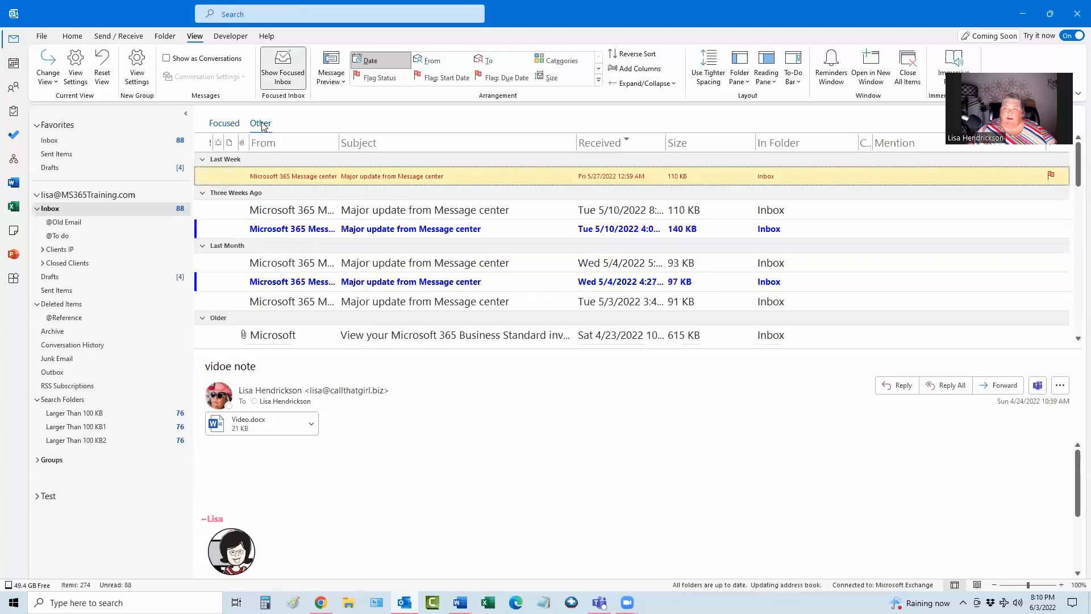
click(231, 125)
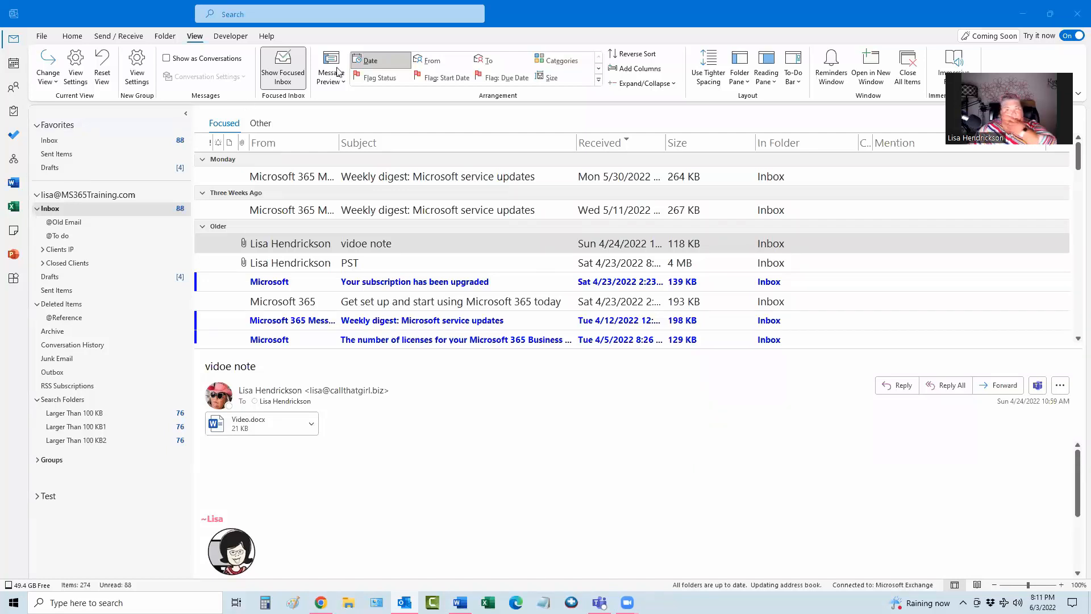
click(292, 79)
click(292, 78)
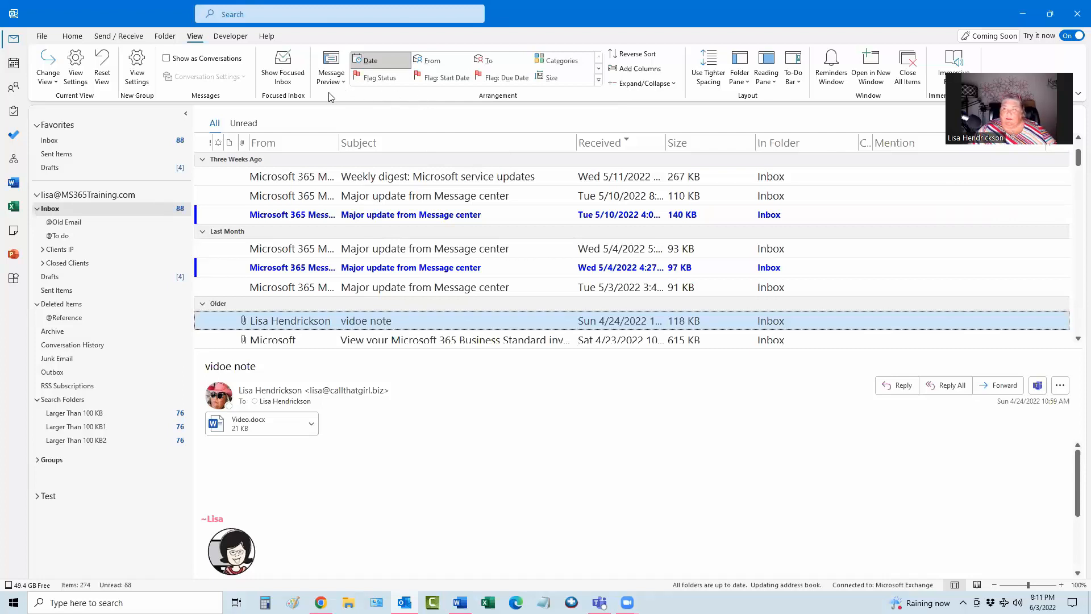
- Switch to the simplified ribbon and display the options for arranging messages
right_click(386, 100)
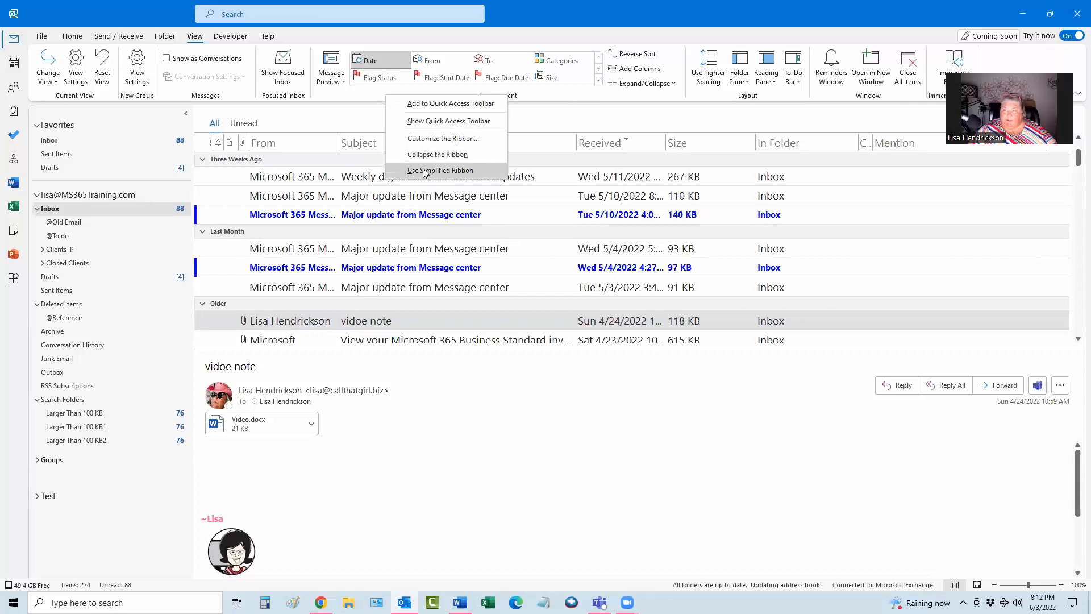
click(440, 170)
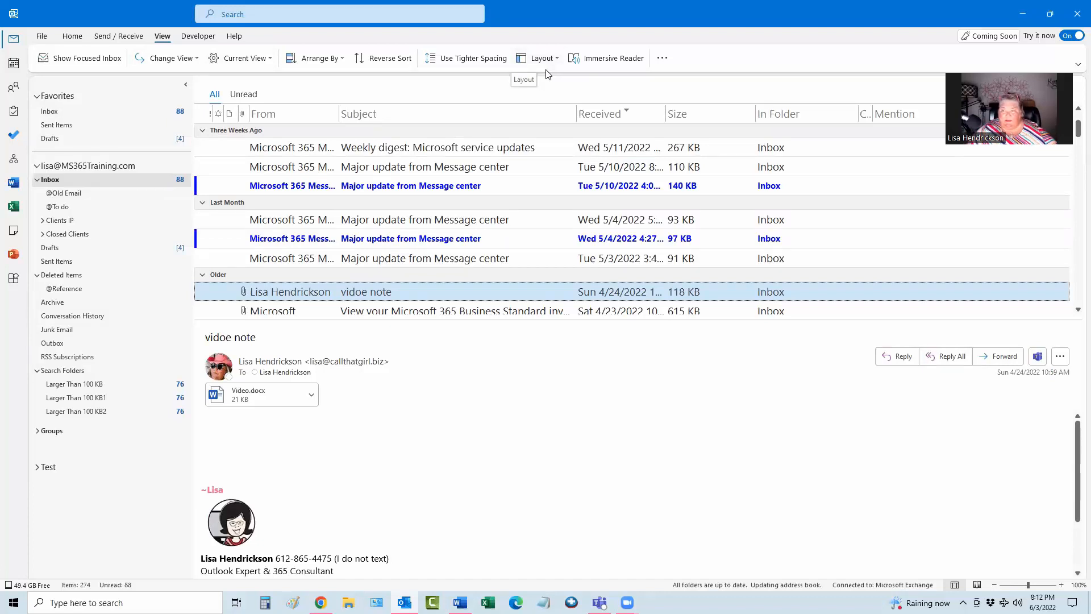
click(343, 60)
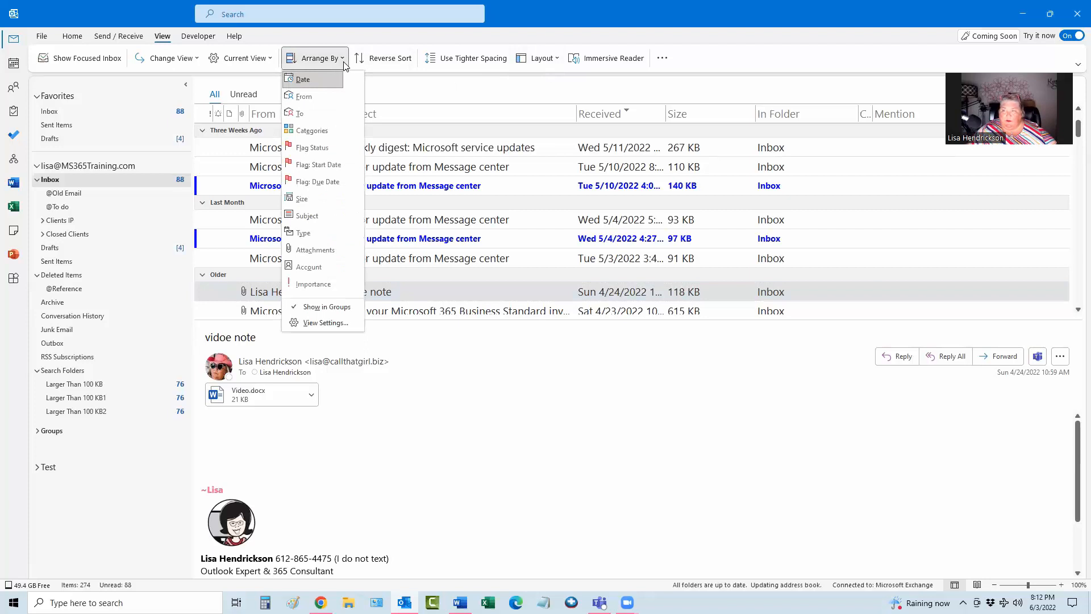
- Switch back to the classic ribbon
right_click(400, 73)
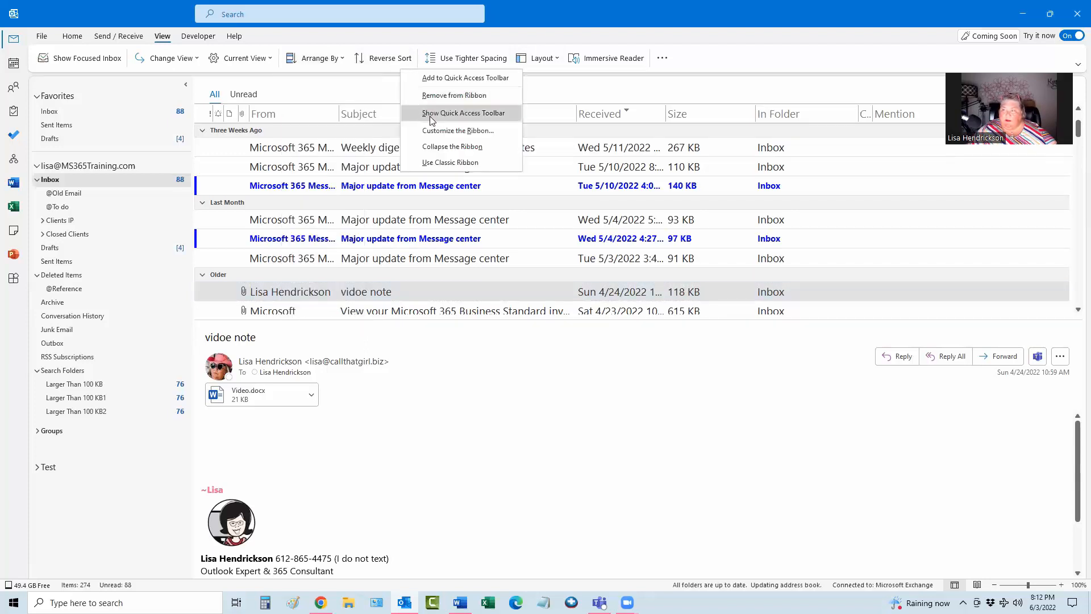
click(445, 163)
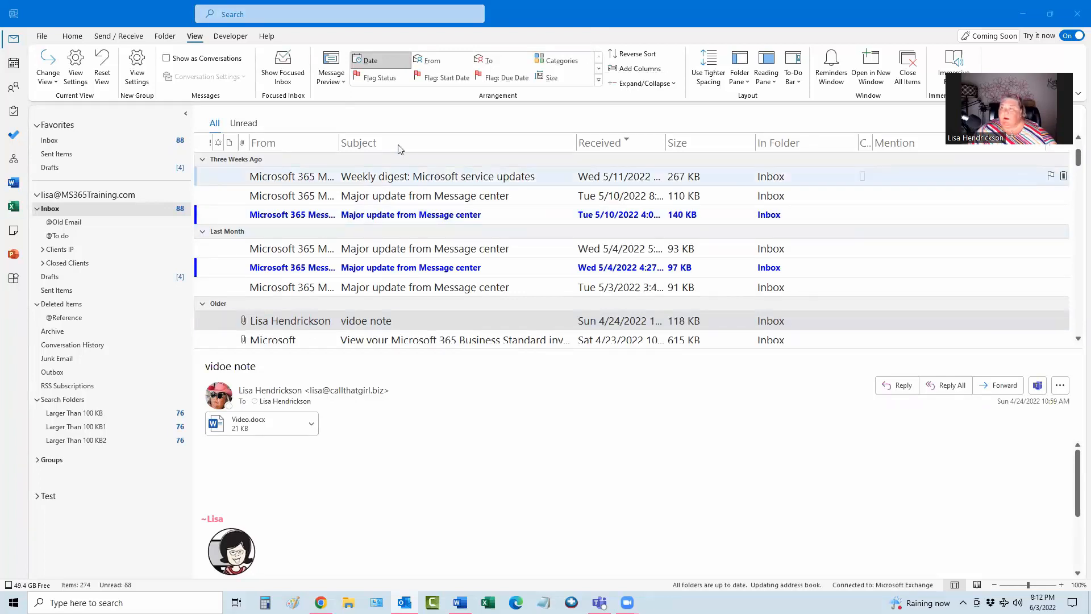
click(426, 93)
right_click(428, 96)
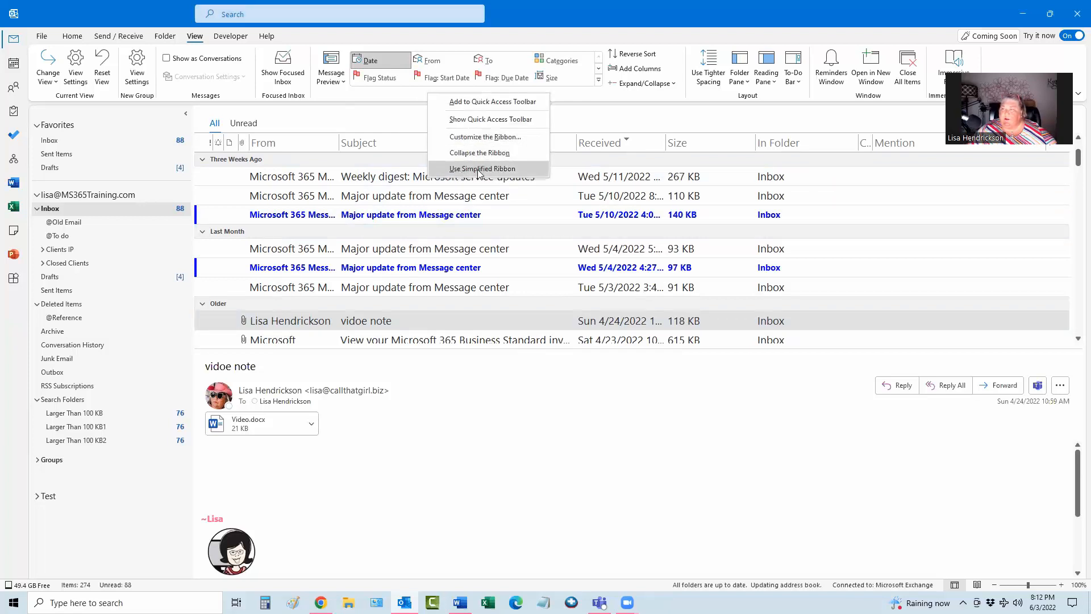
click(471, 138)
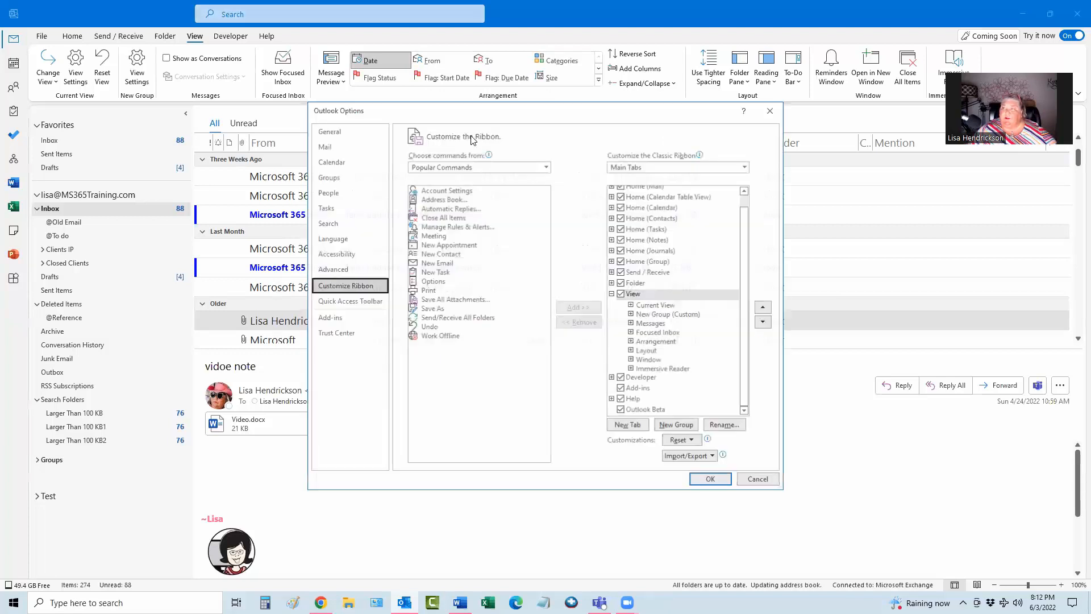
click(759, 479)
- Remove the Language group from the Home (Mail) tab in the ribbon customization and save the change
click(73, 37)
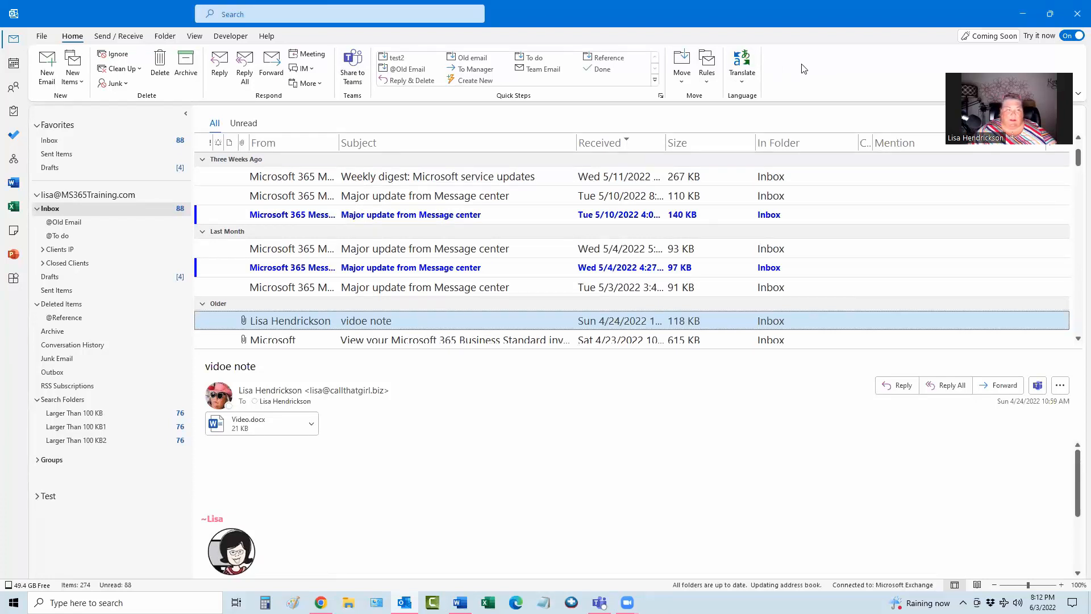
right_click(609, 100)
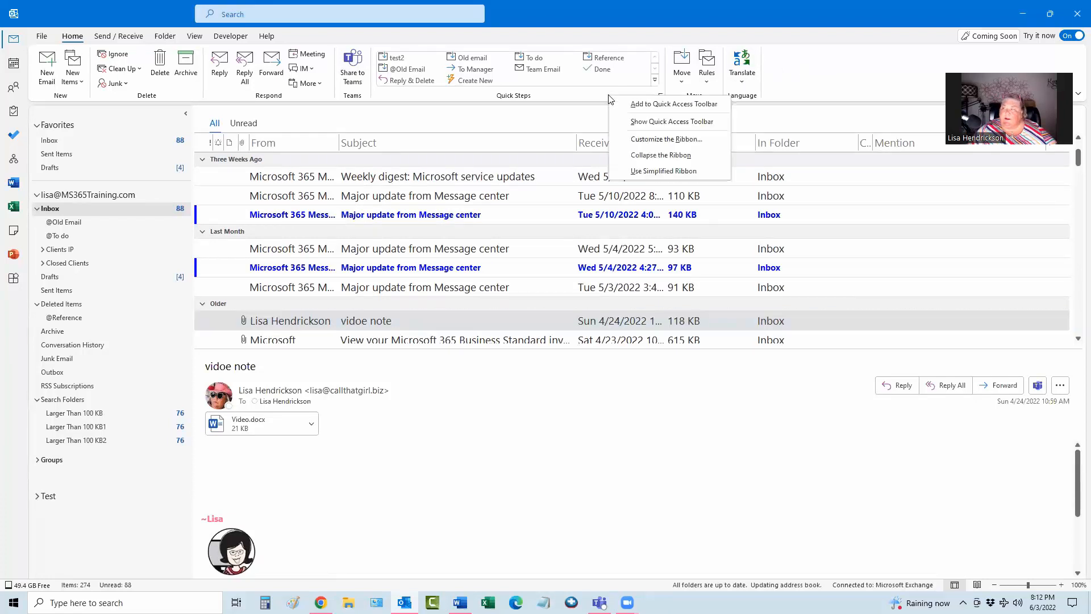
click(648, 139)
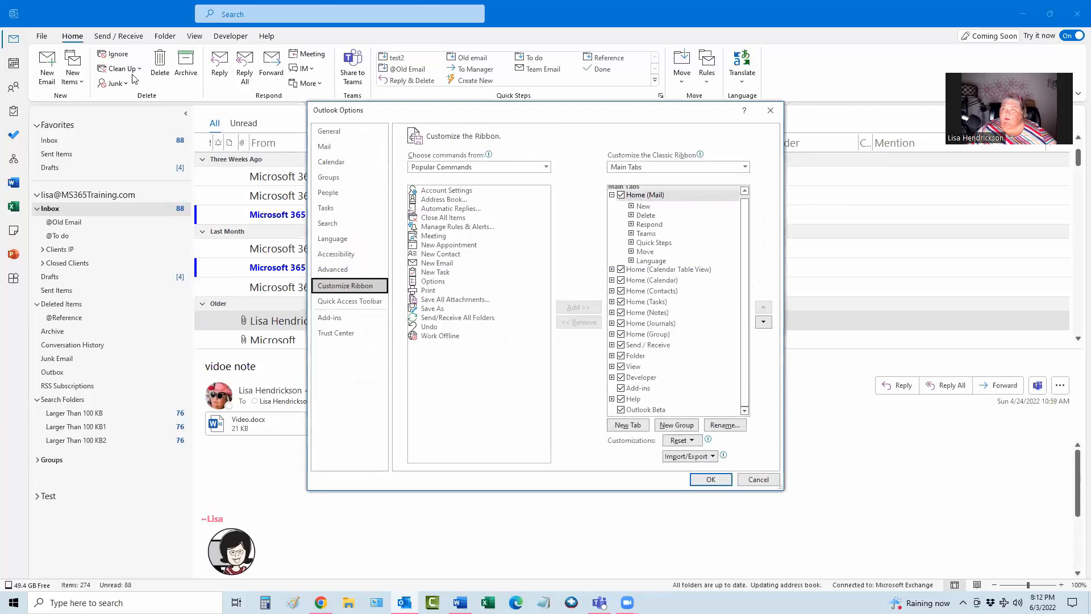
click(647, 261)
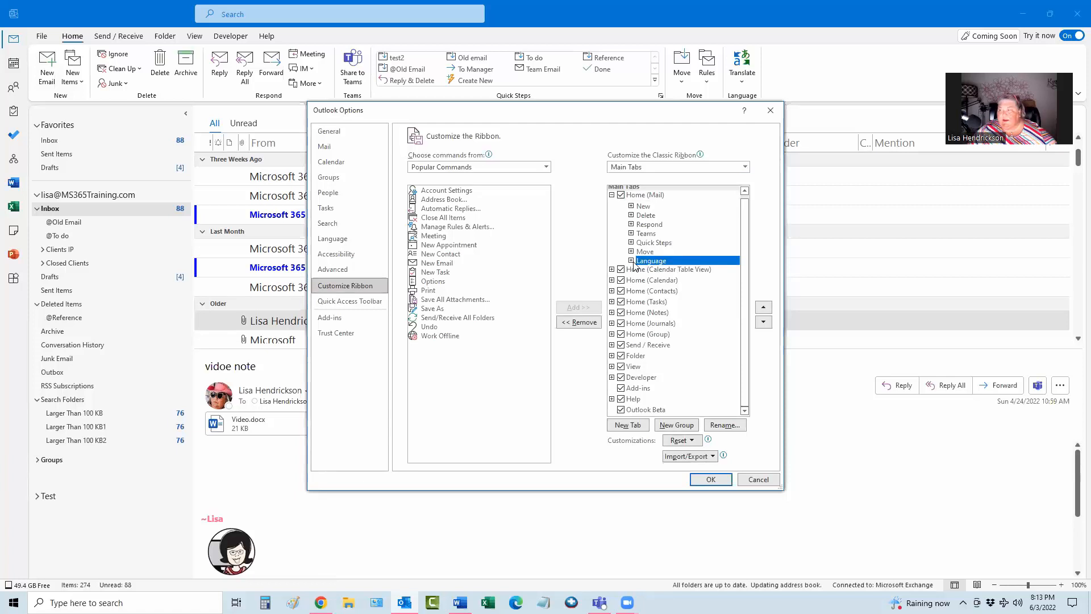
click(632, 261)
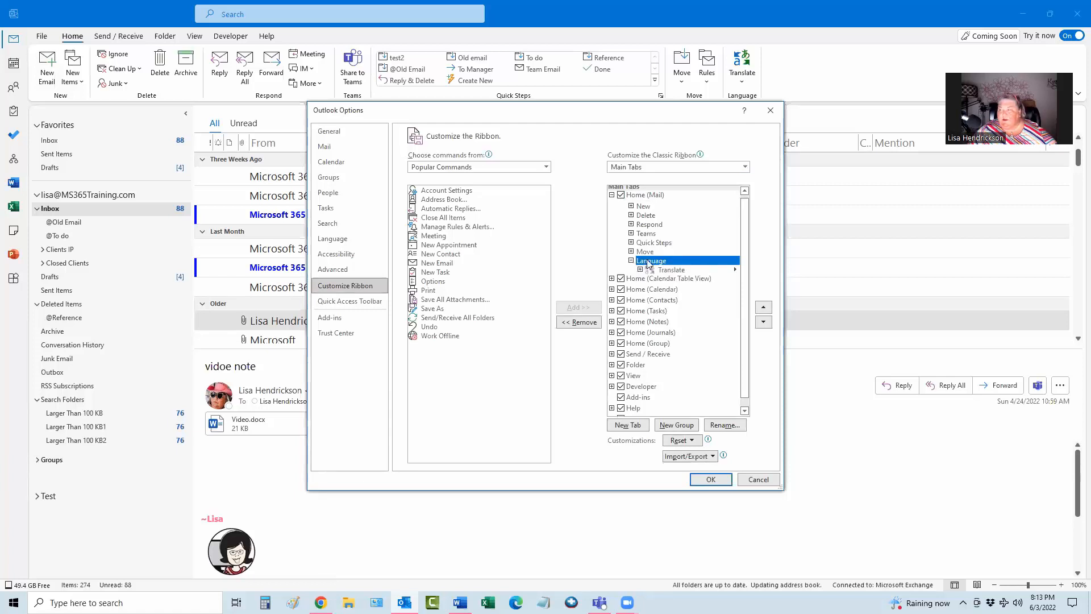
click(593, 323)
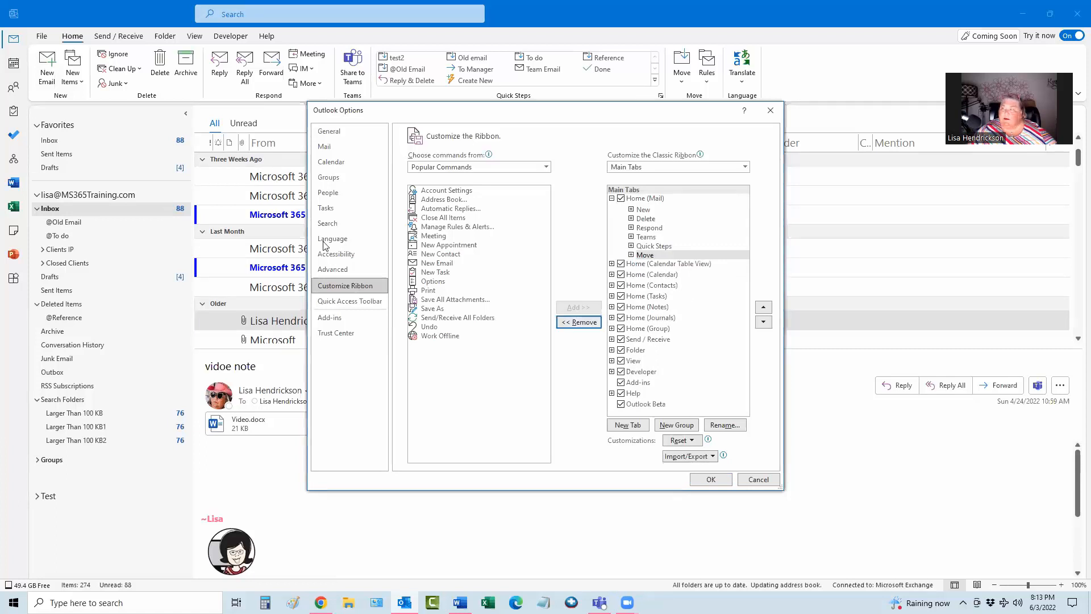
click(711, 480)
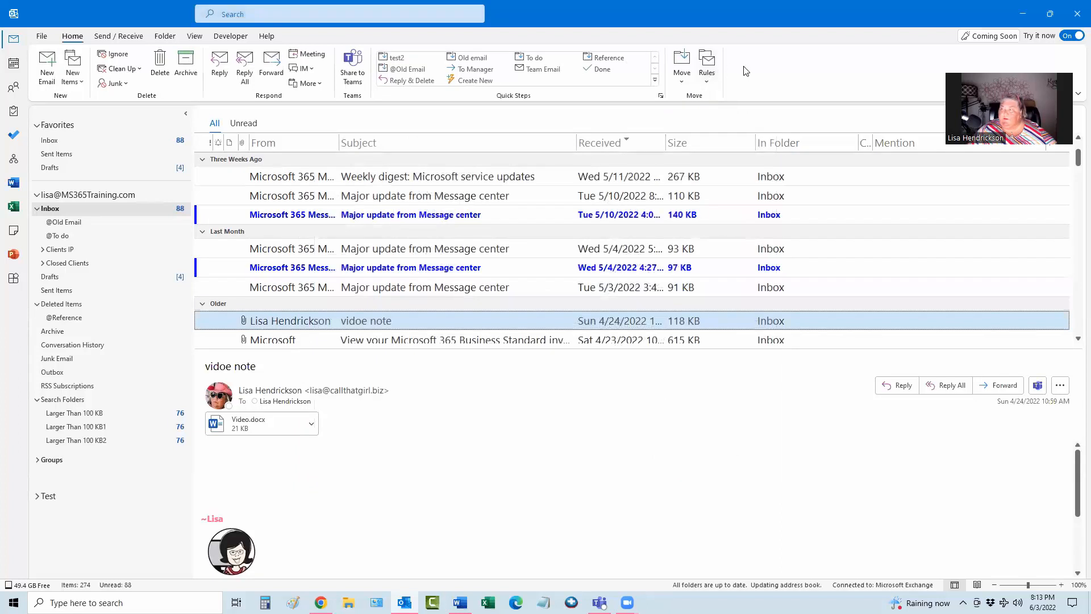
- Try to add the Attach File command from All Commands to the Home (Mail) tab, and cancel the ribbon customization
right_click(745, 71)
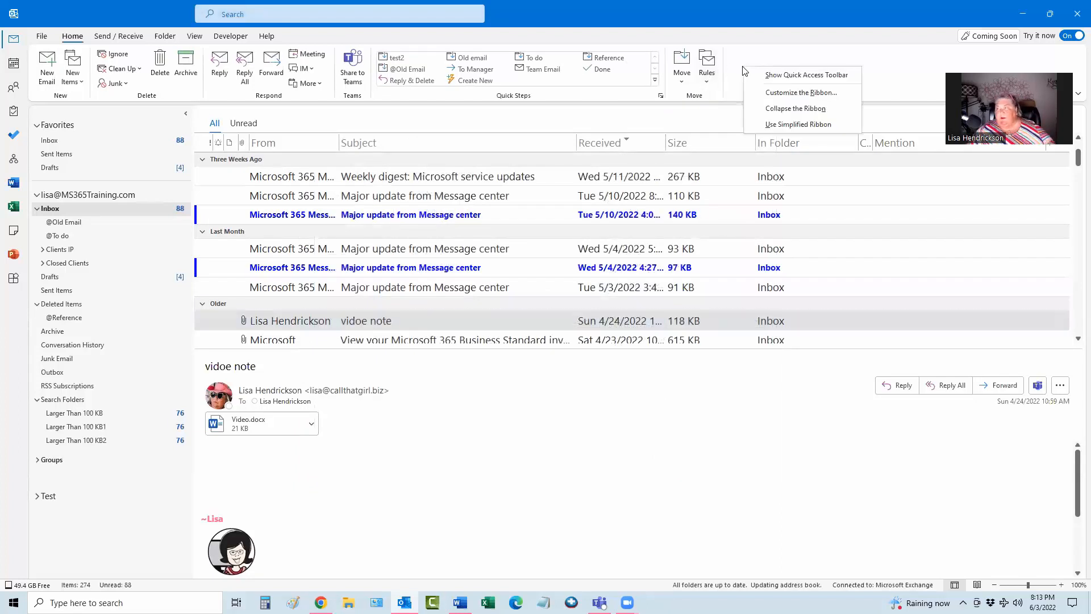
click(755, 92)
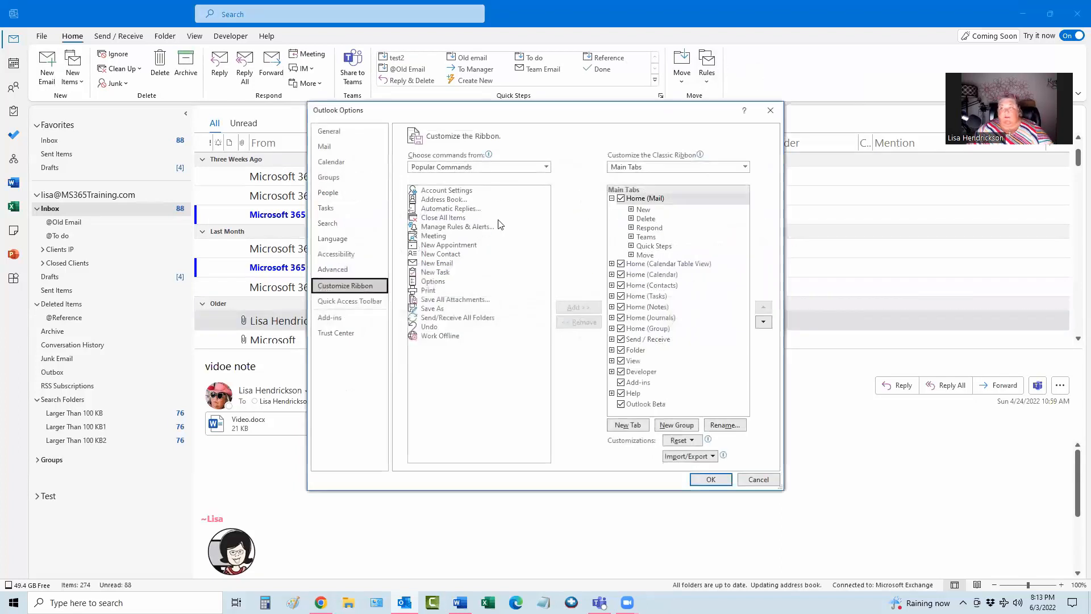
click(438, 168)
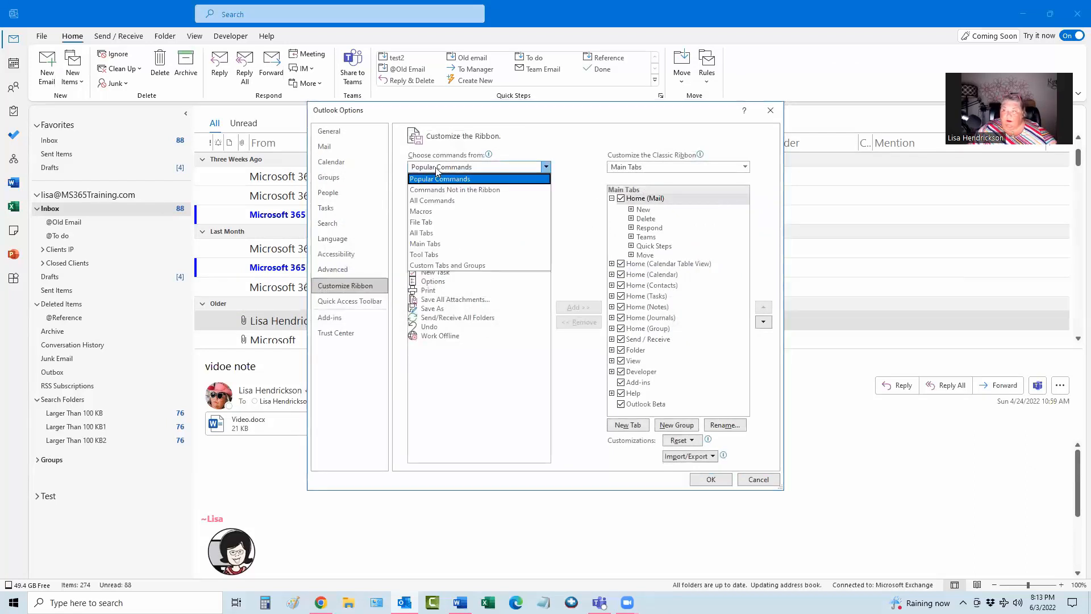
click(430, 200)
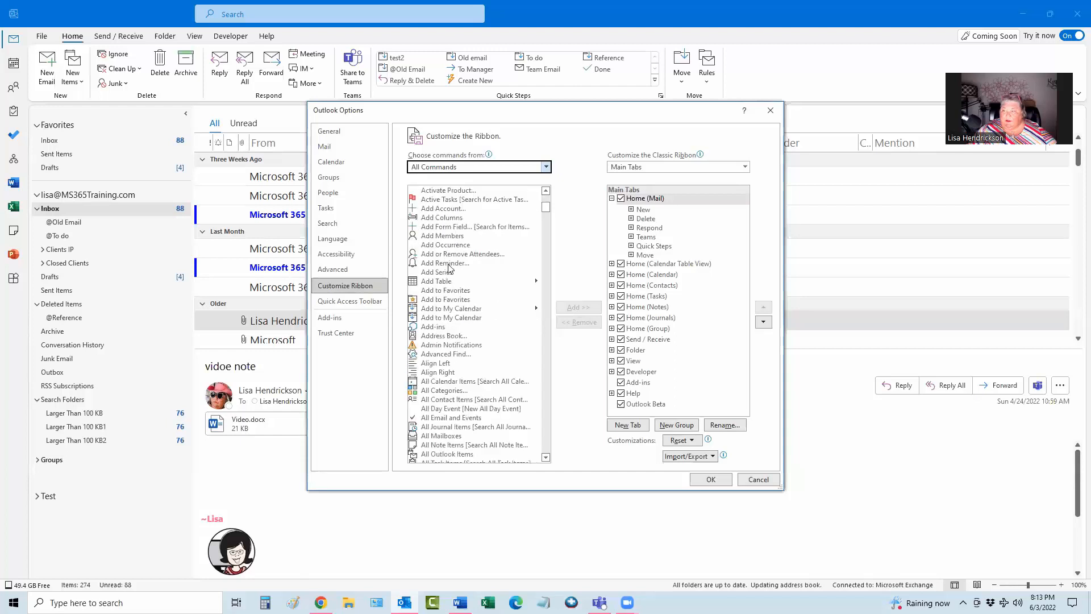
scroll(442, 300, down, 14)
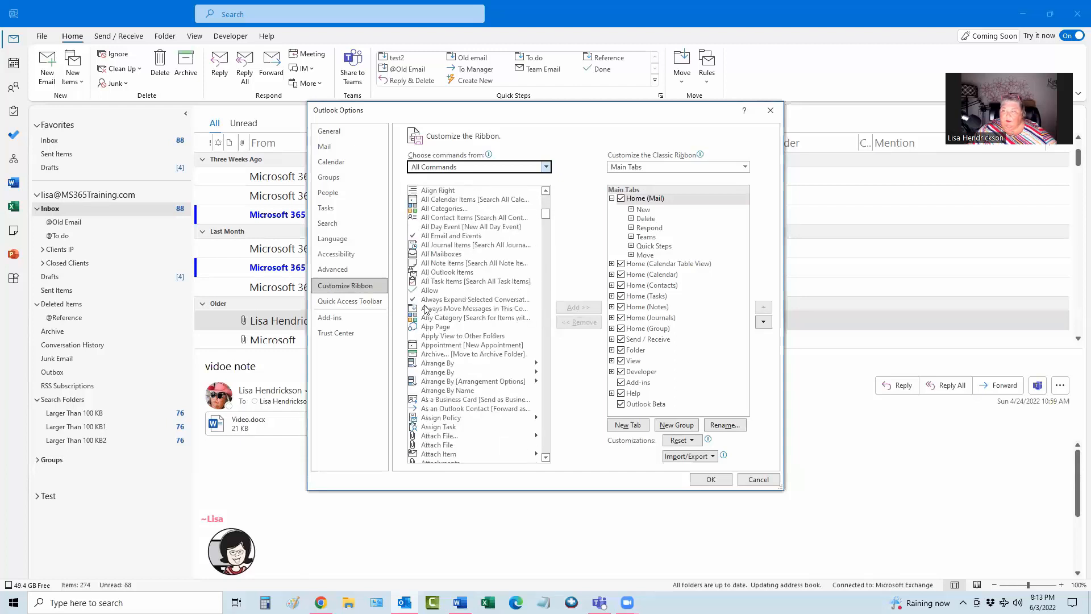
click(448, 299)
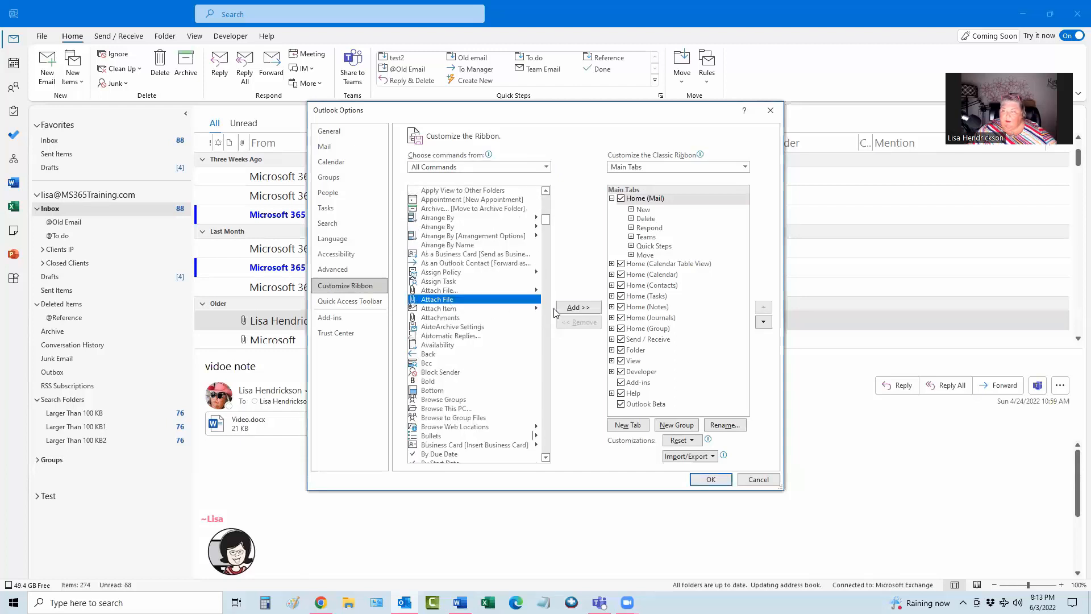
click(578, 308)
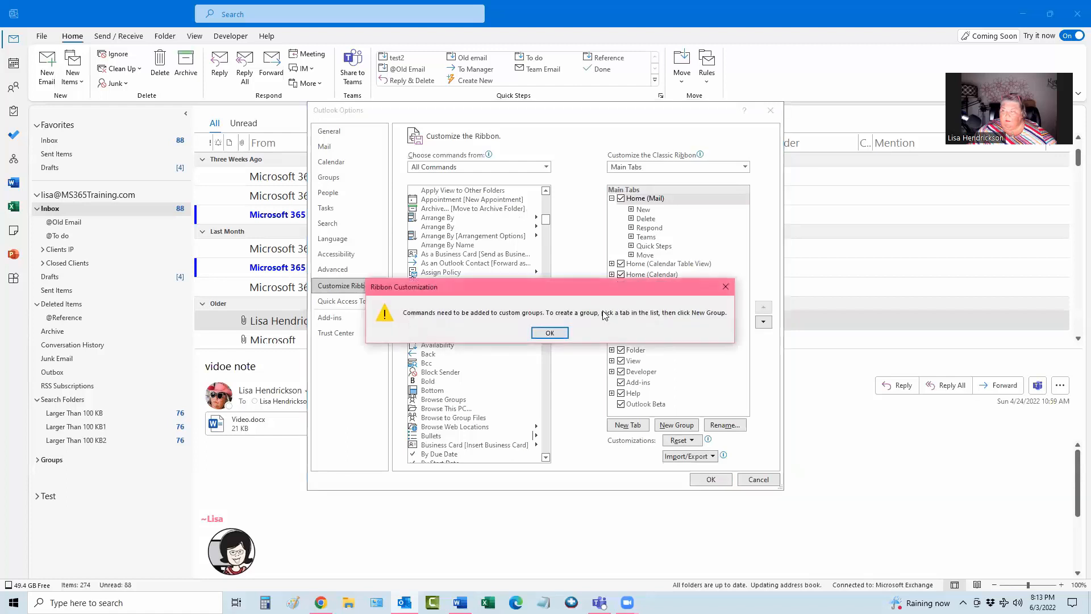
click(545, 335)
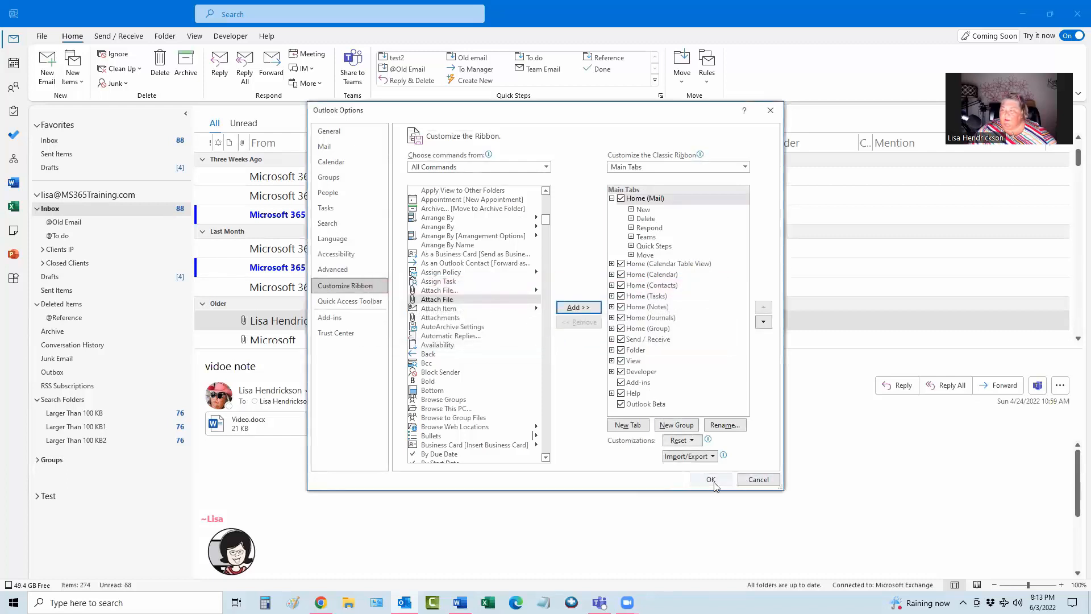
click(758, 480)
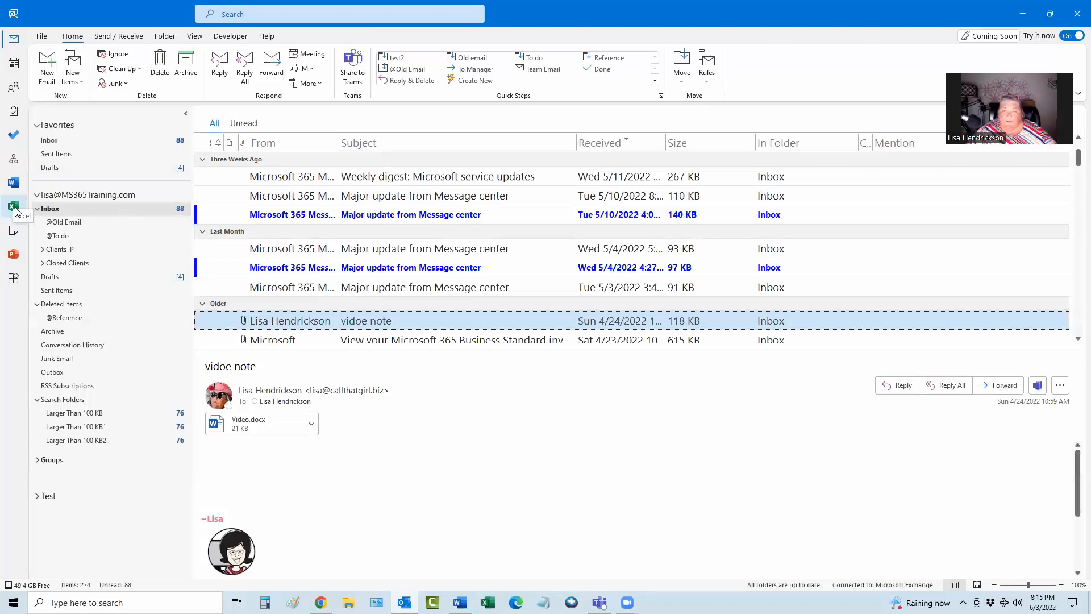
- Unpin PowerPoint from the app navigation bar, and pin it back from the additional apps
click(14, 279)
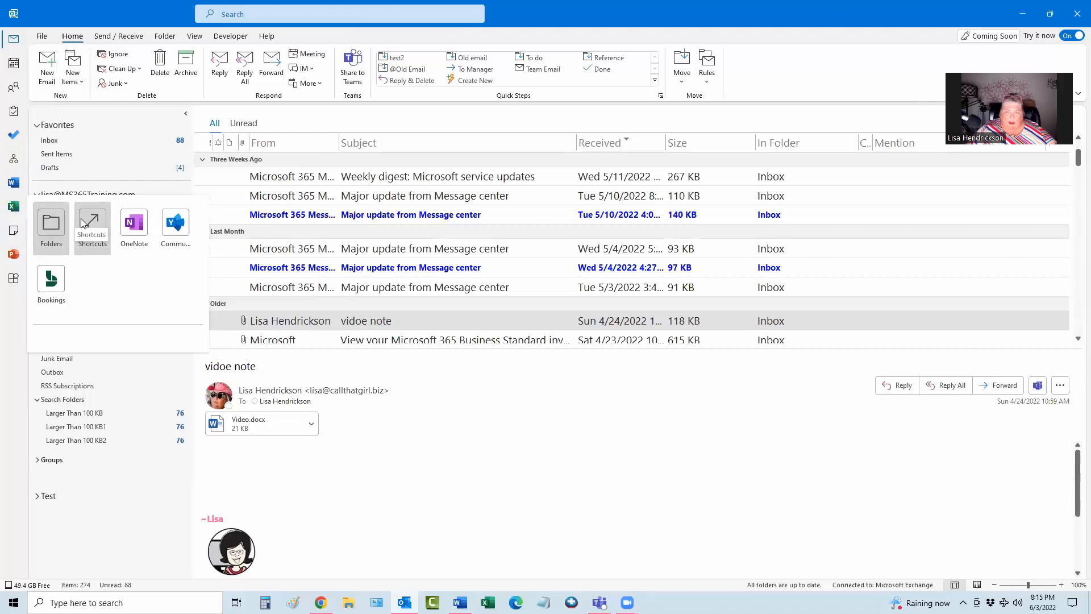
right_click(13, 255)
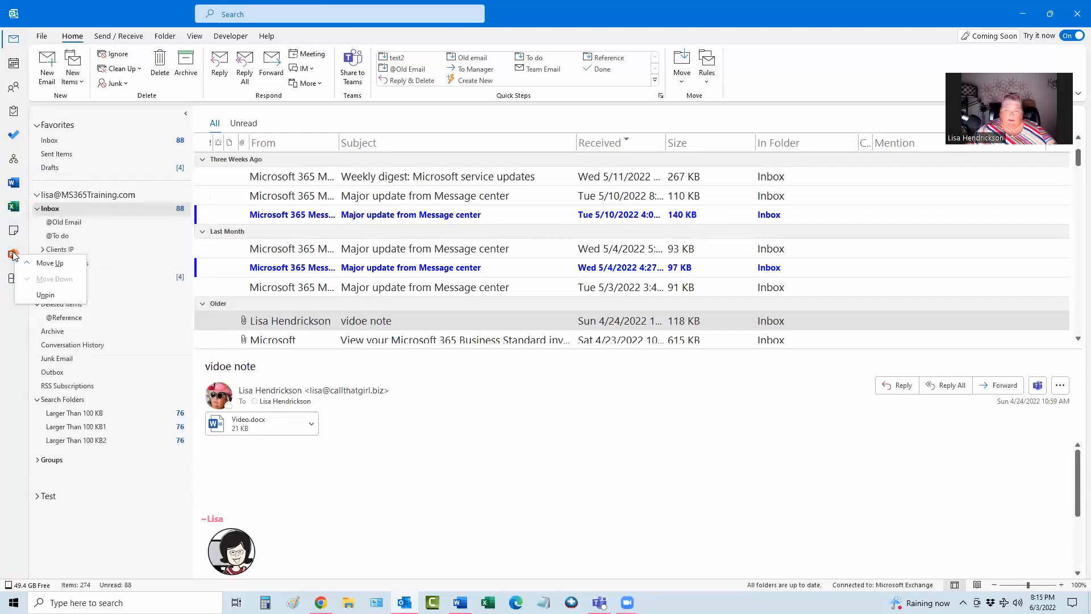
click(46, 295)
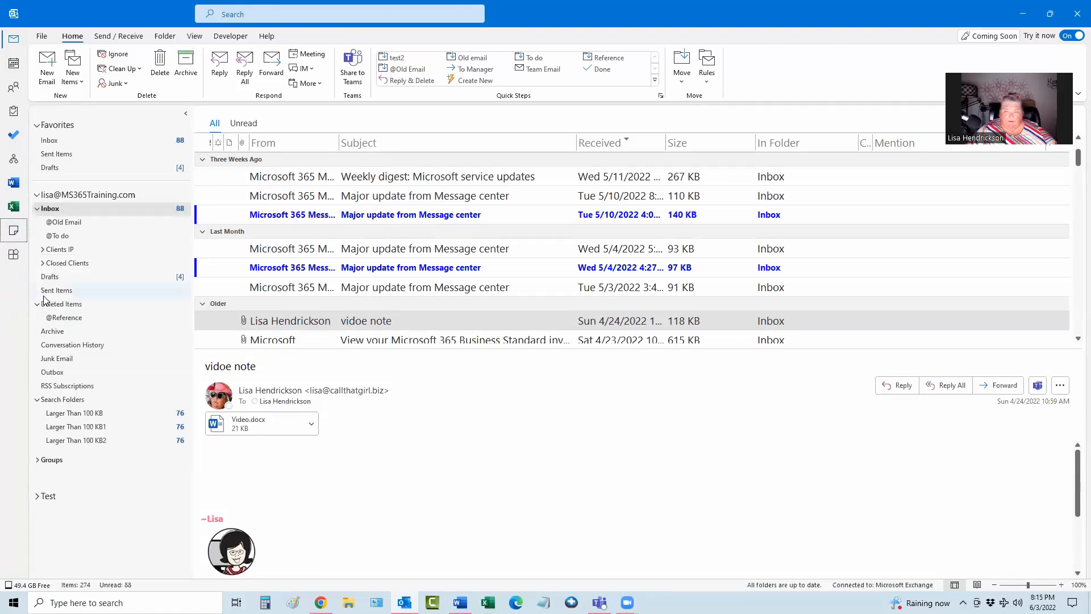
click(13, 254)
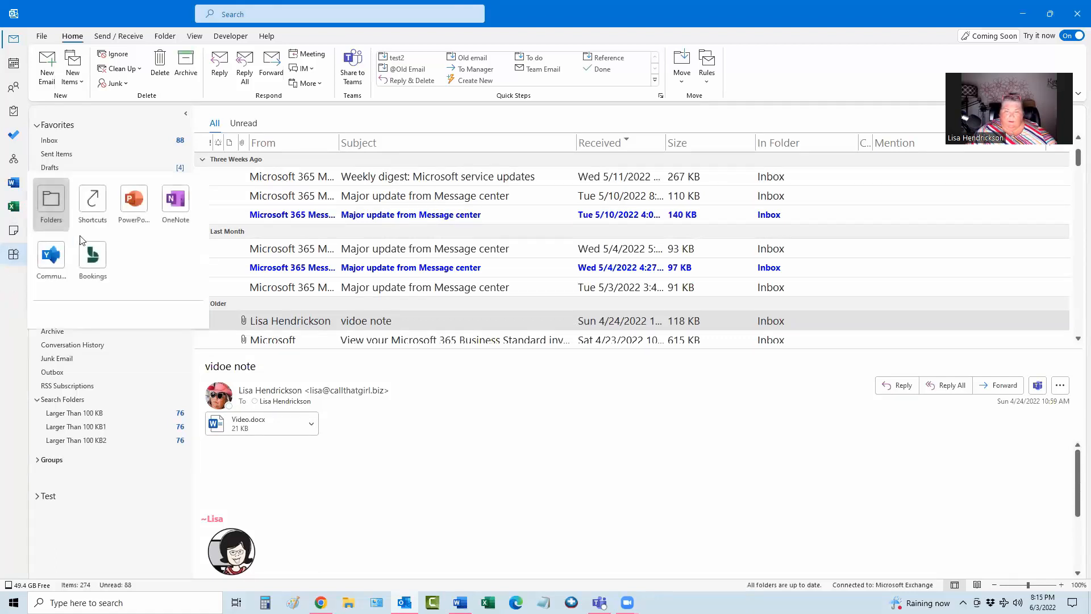
right_click(130, 205)
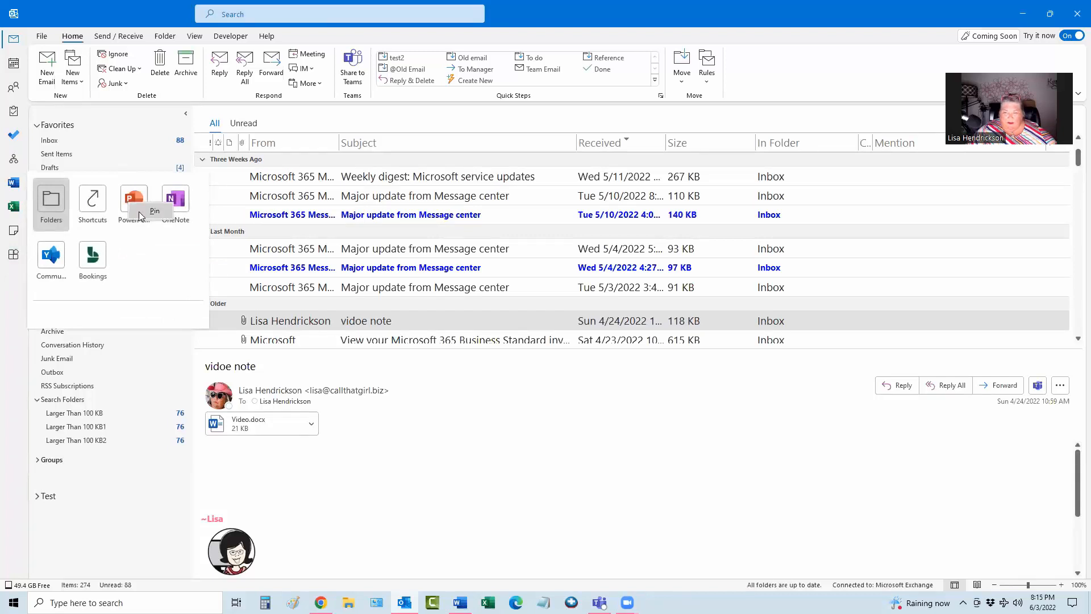
click(149, 211)
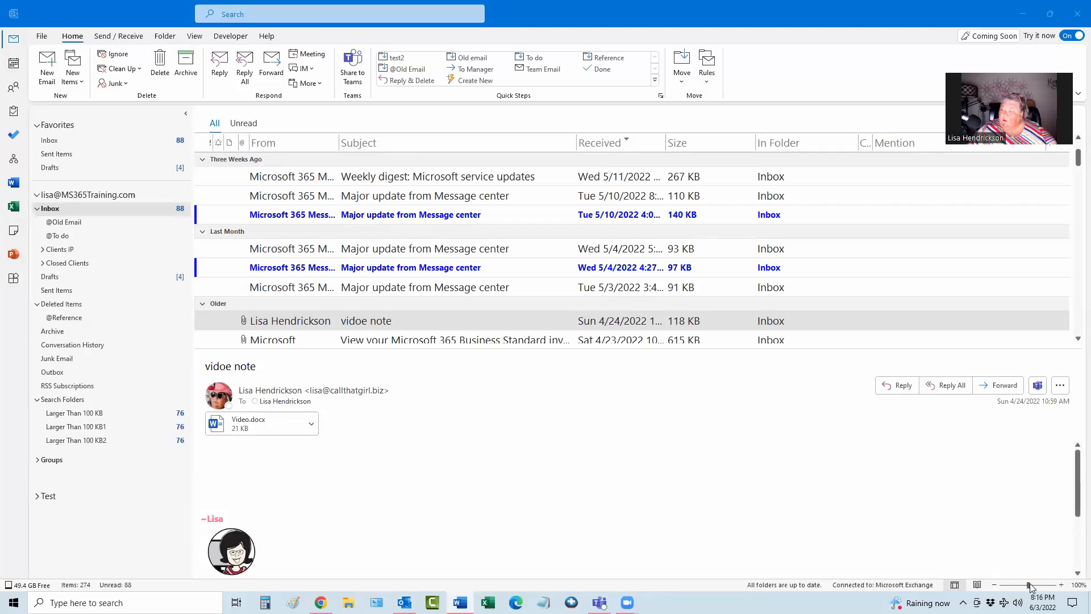
- Zoom the reading pane text to 252%, and view the message "Weekly digest: Microsoft service updates"
mouse_move(1029, 588)
mouse_down()
mouse_move(1064, 588)
mouse_move(1038, 589)
mouse_up()
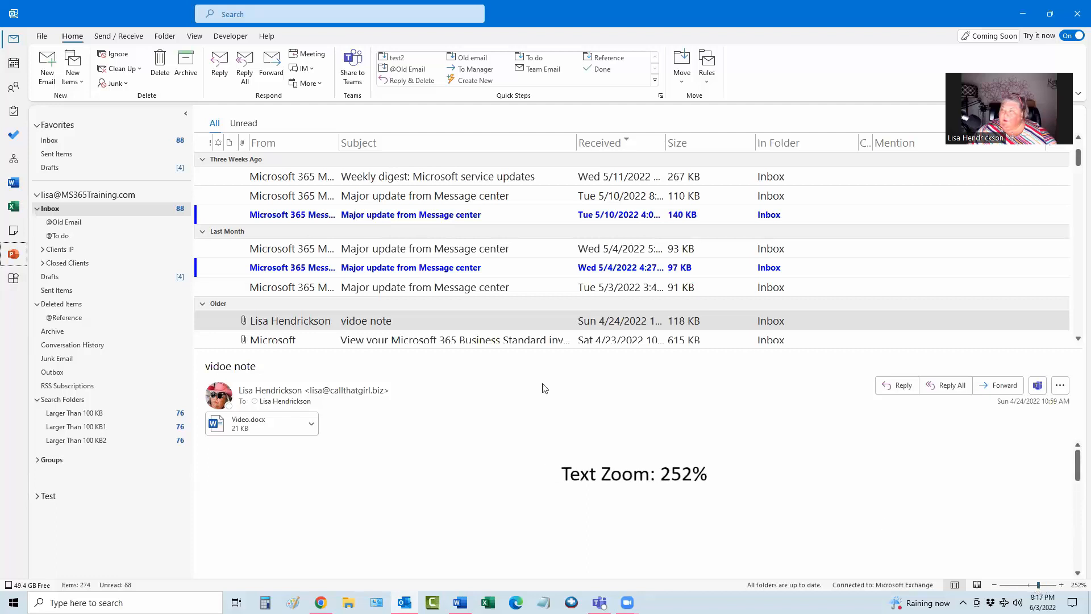
click(292, 177)
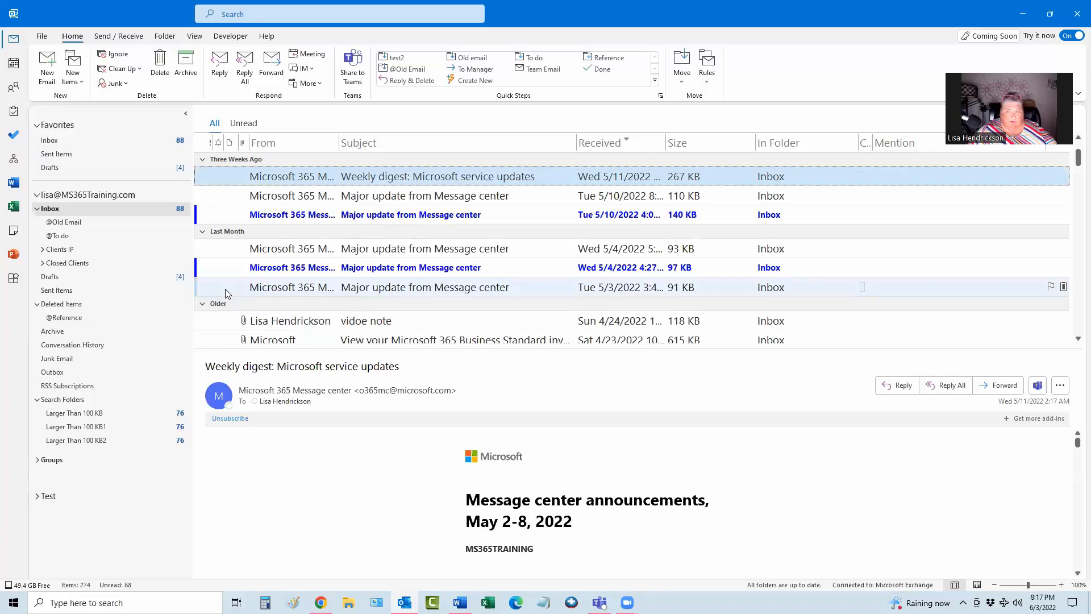
click(194, 39)
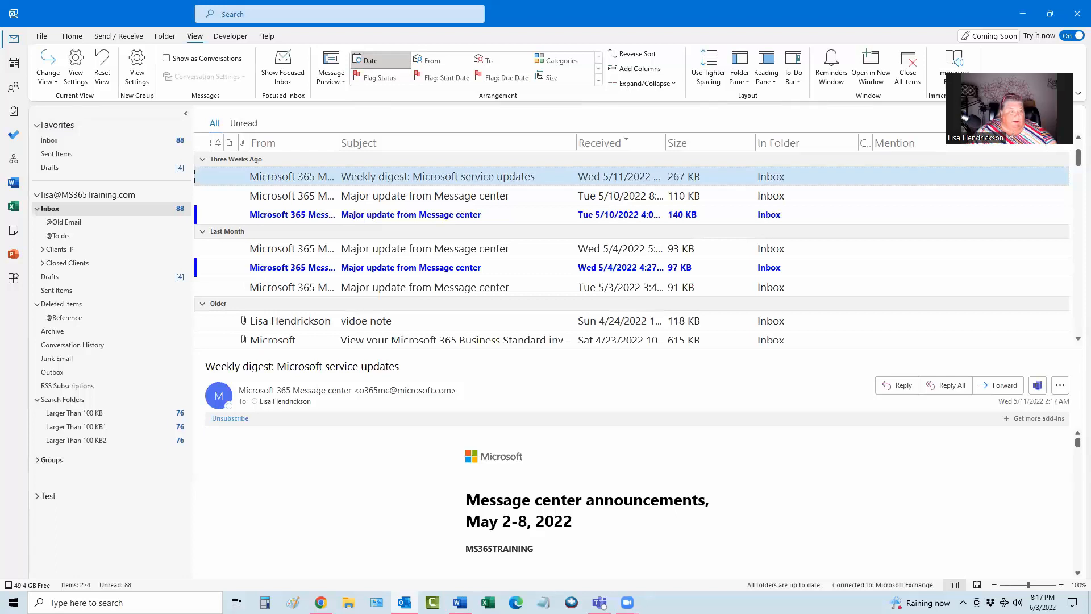
key(alt+Tab)
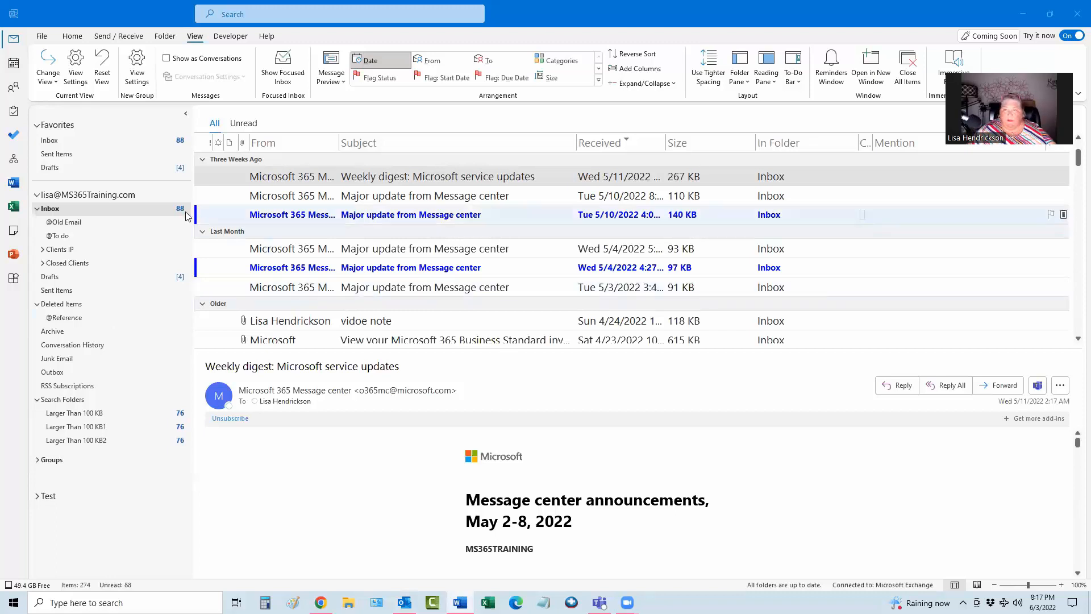
click(146, 208)
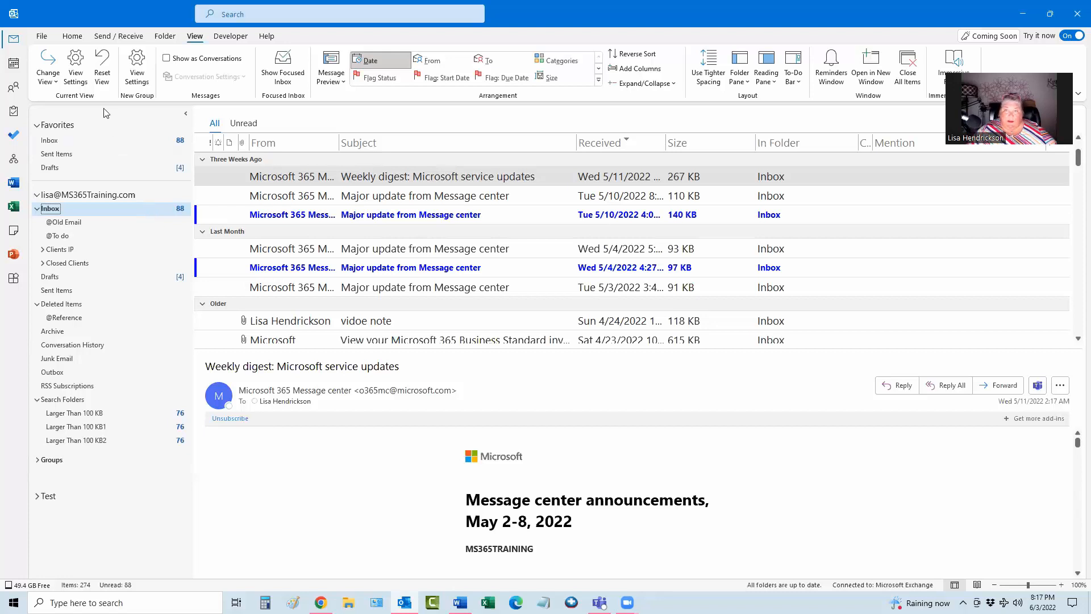
- Start a new email, place the cursor in the message body, and display the My Templates list
click(73, 37)
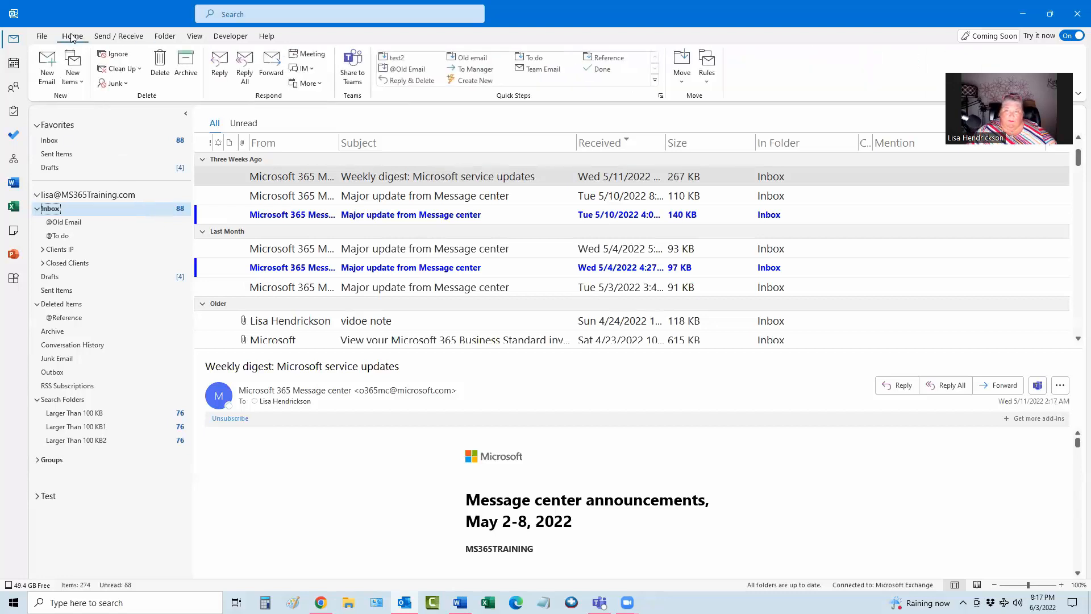
click(47, 64)
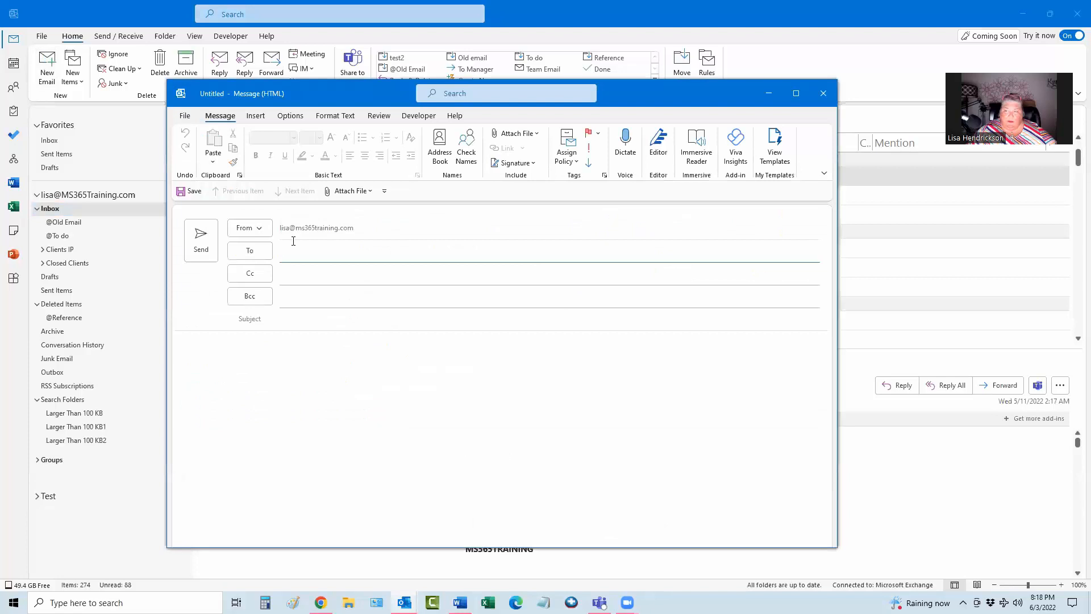
click(238, 345)
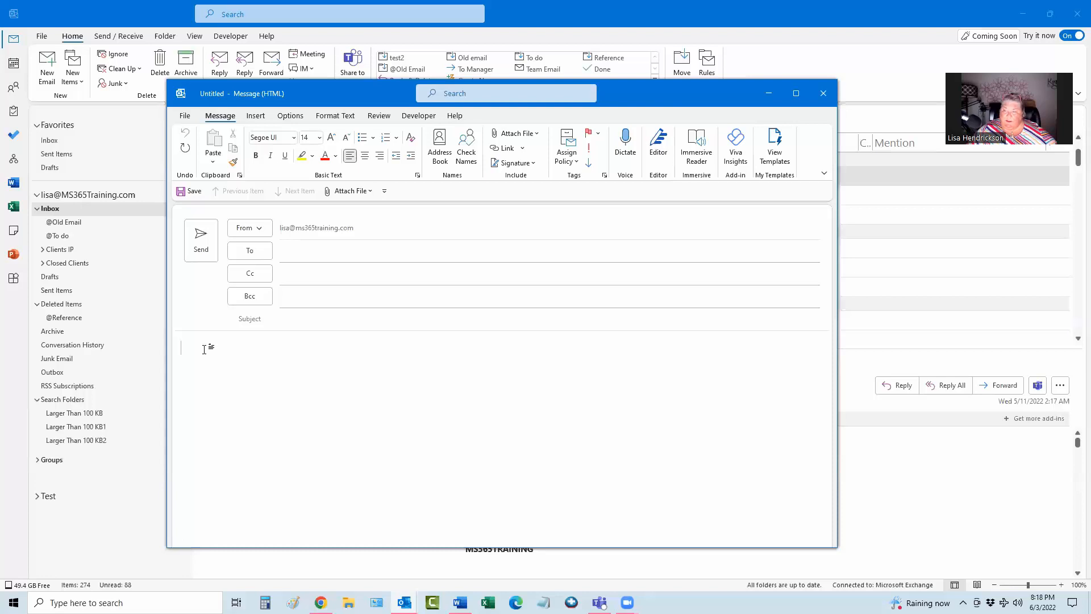
click(778, 158)
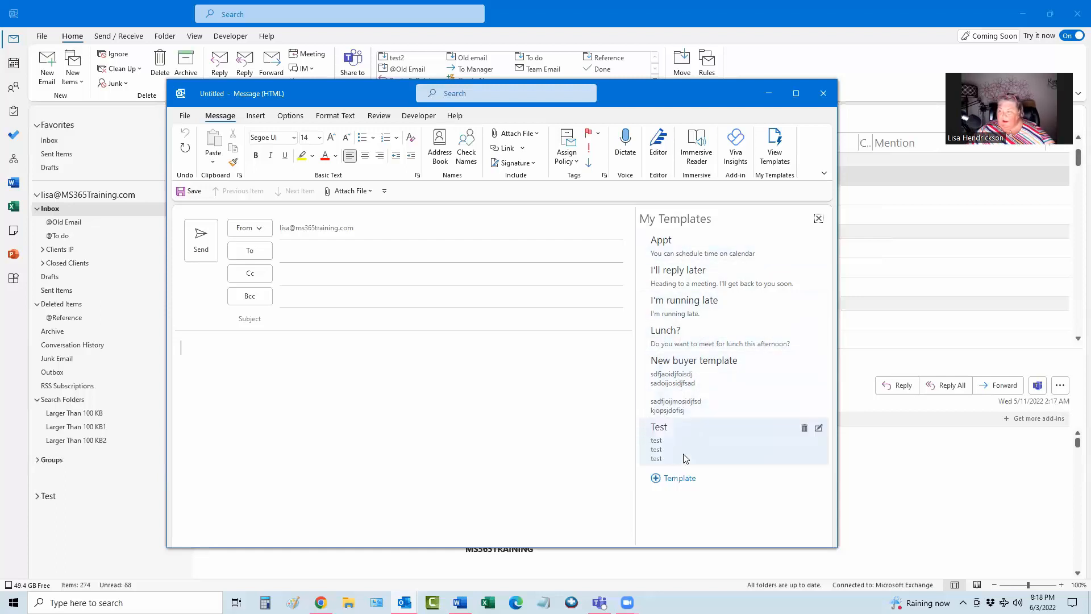
- Create and save an email template titled test2 containing four lines of "test", and close the blank message
click(676, 484)
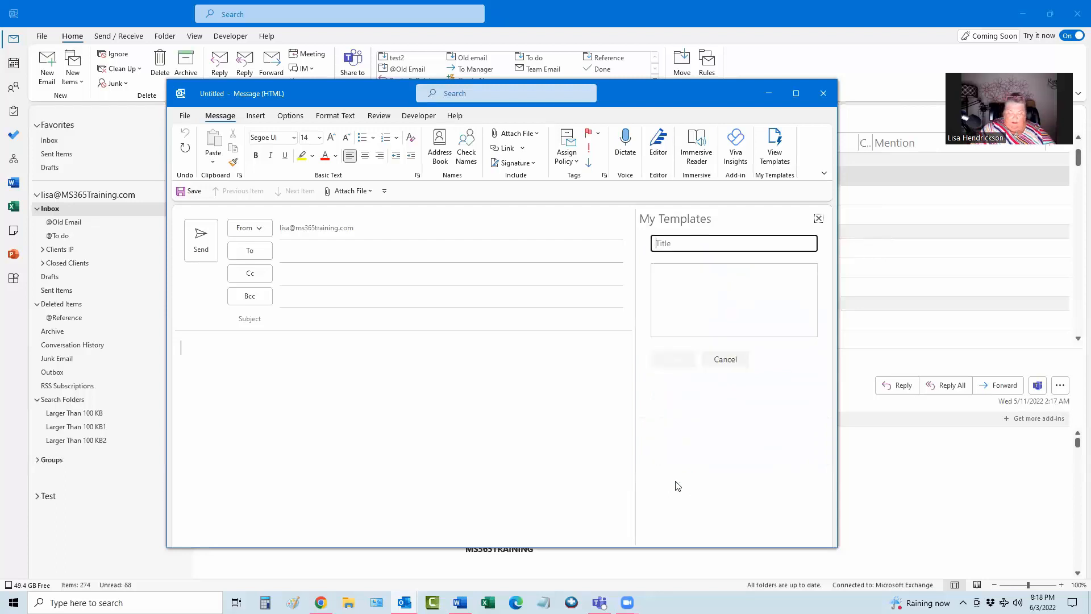
text(test2)
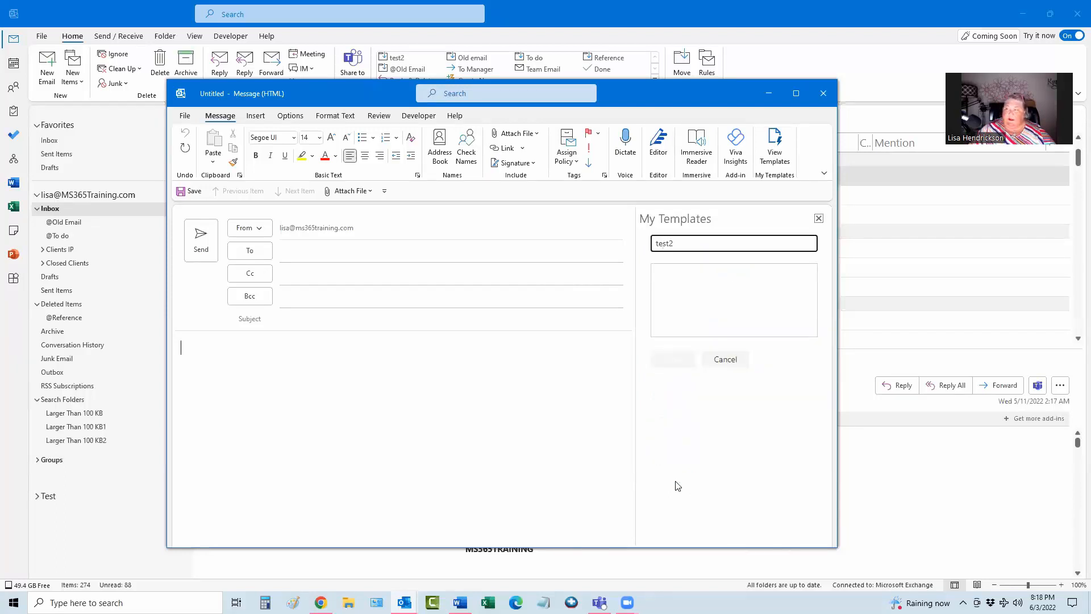
click(664, 277)
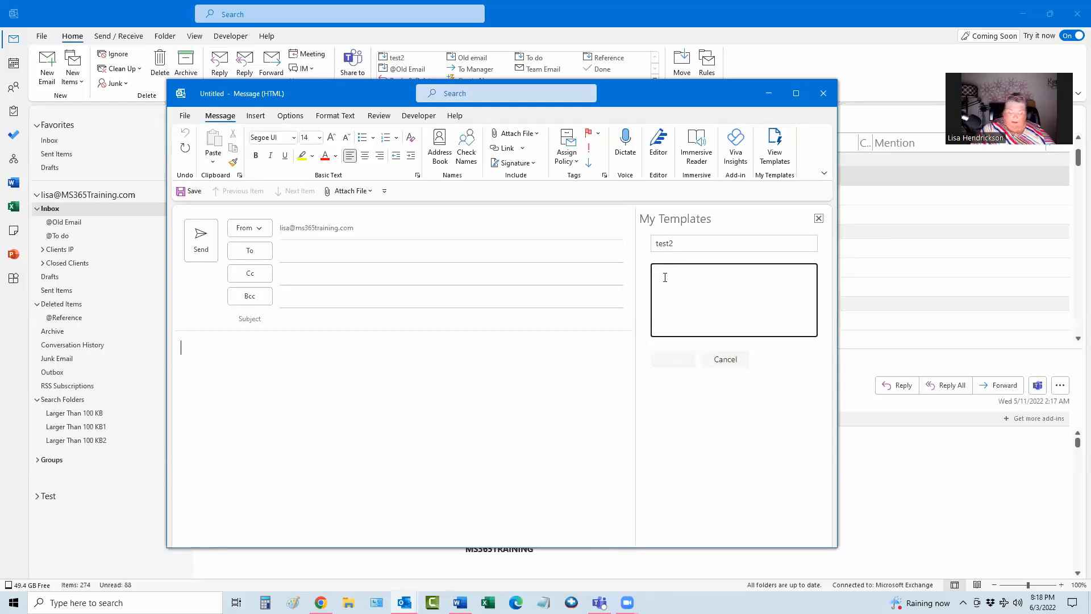
text(test)
key(Return)
text(test)
key(Return)
text(test)
key(Return)
text(test)
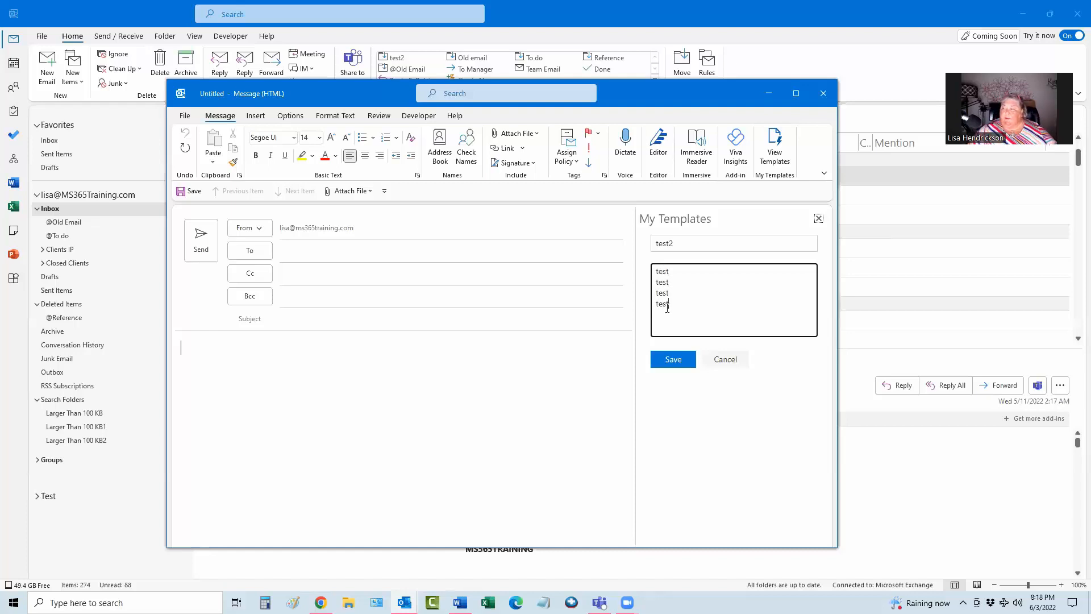
click(674, 360)
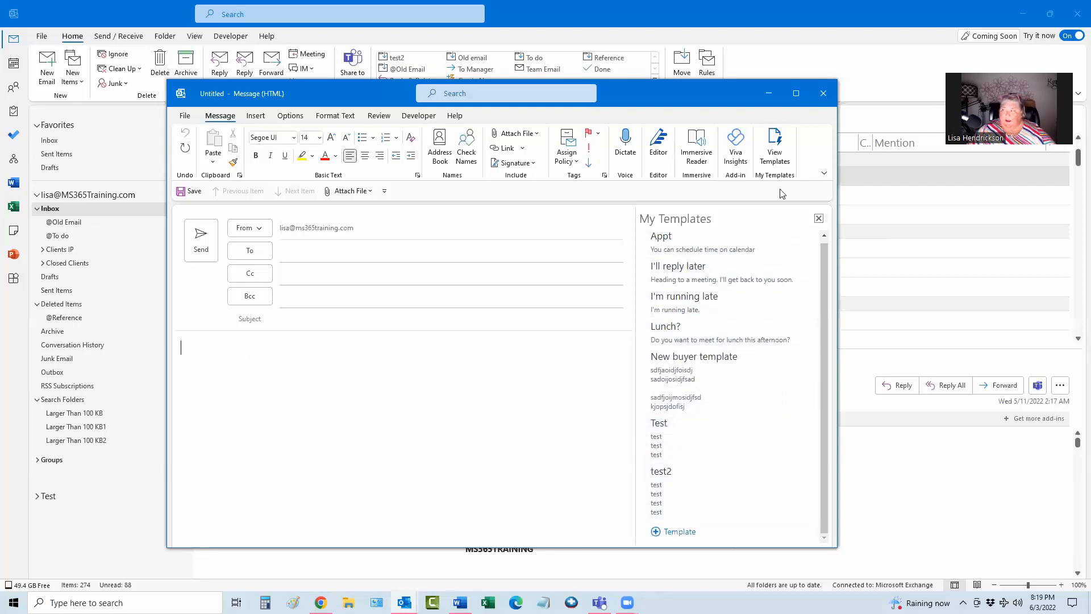
click(823, 93)
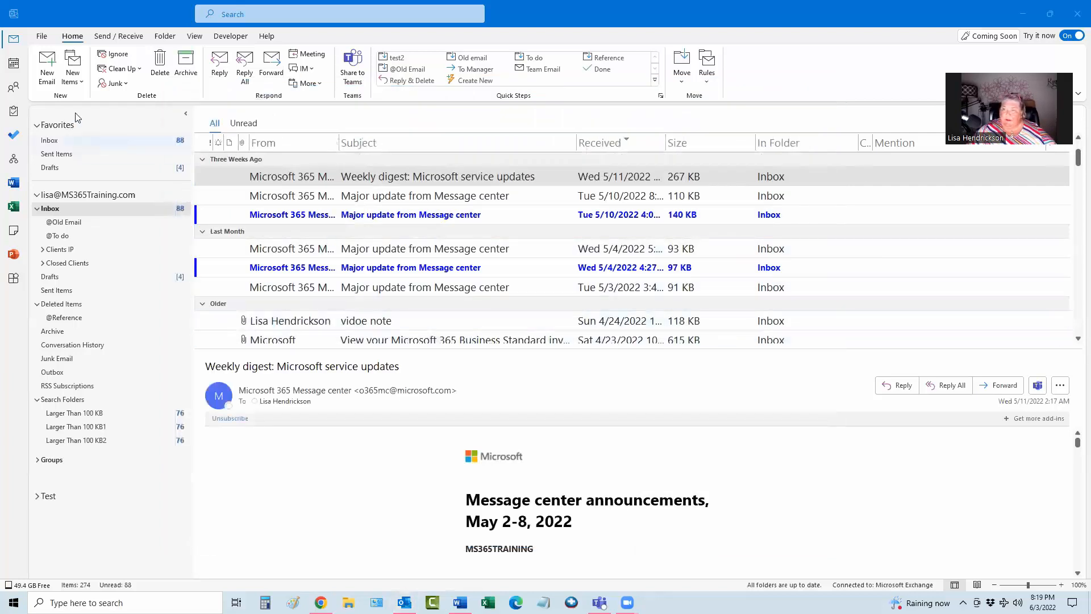
- Start a new email and write "Hi, getting back to you," in the message body, followed by a new line
click(47, 76)
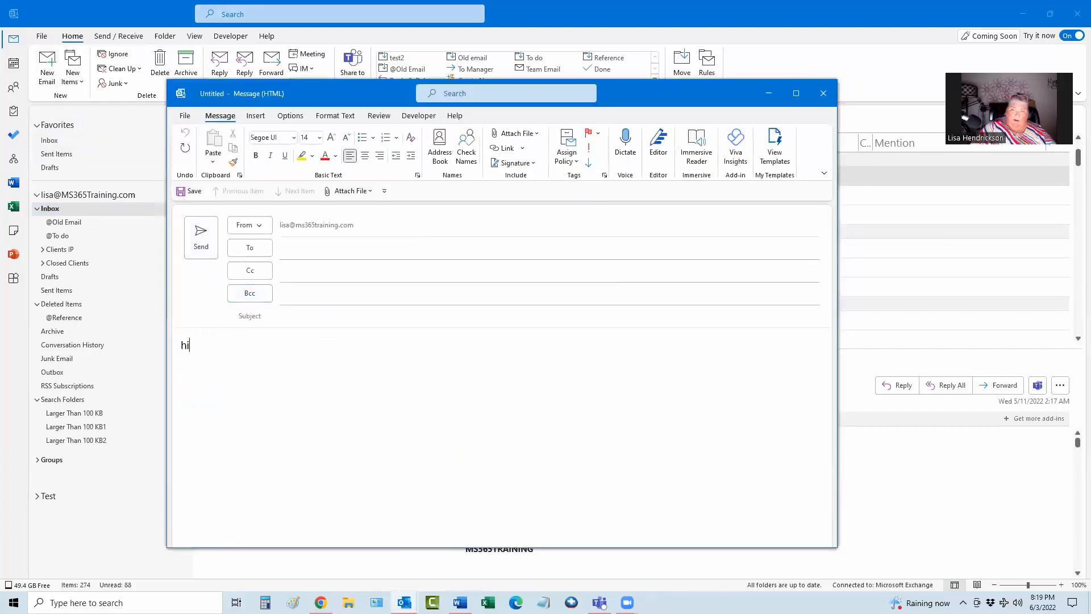
text(Hi, getting back to)
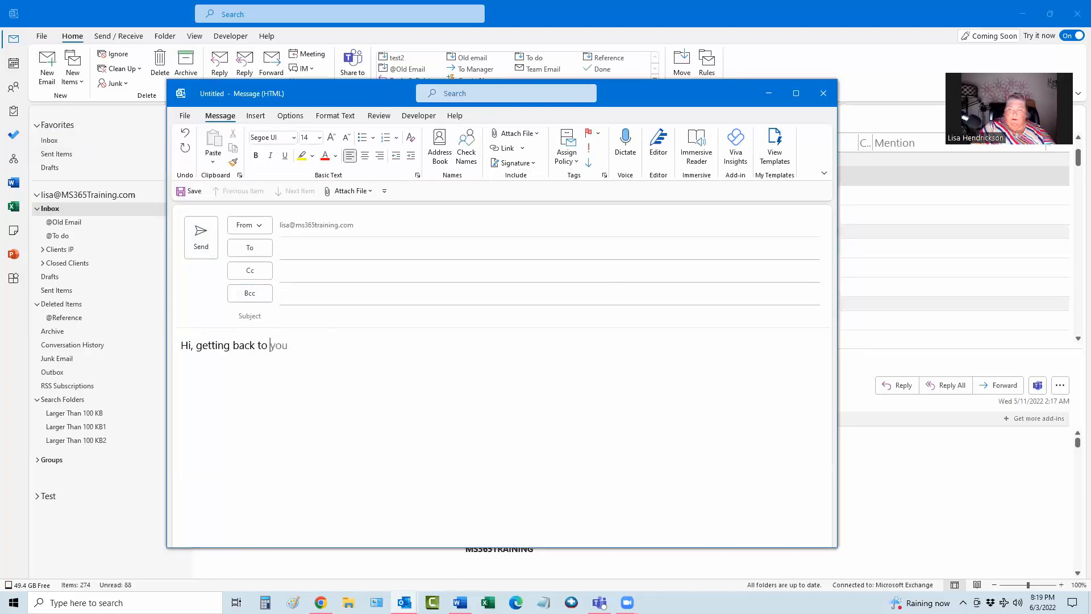
key(Tab)
text(,)
key(Return)
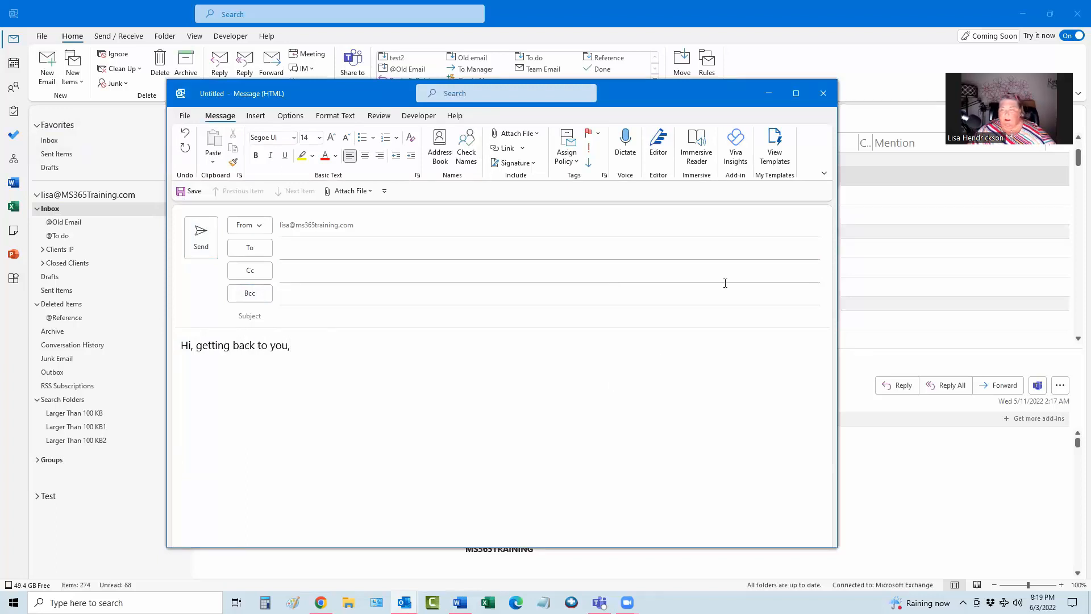
- Insert the Test template below the greeting, and close the message without saving it
click(774, 149)
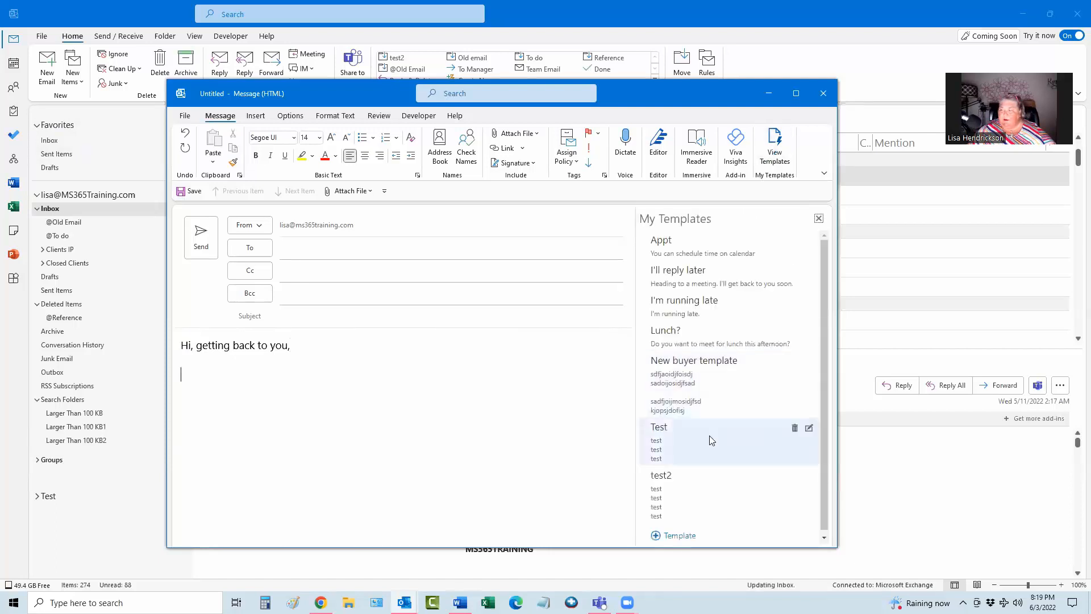
click(710, 437)
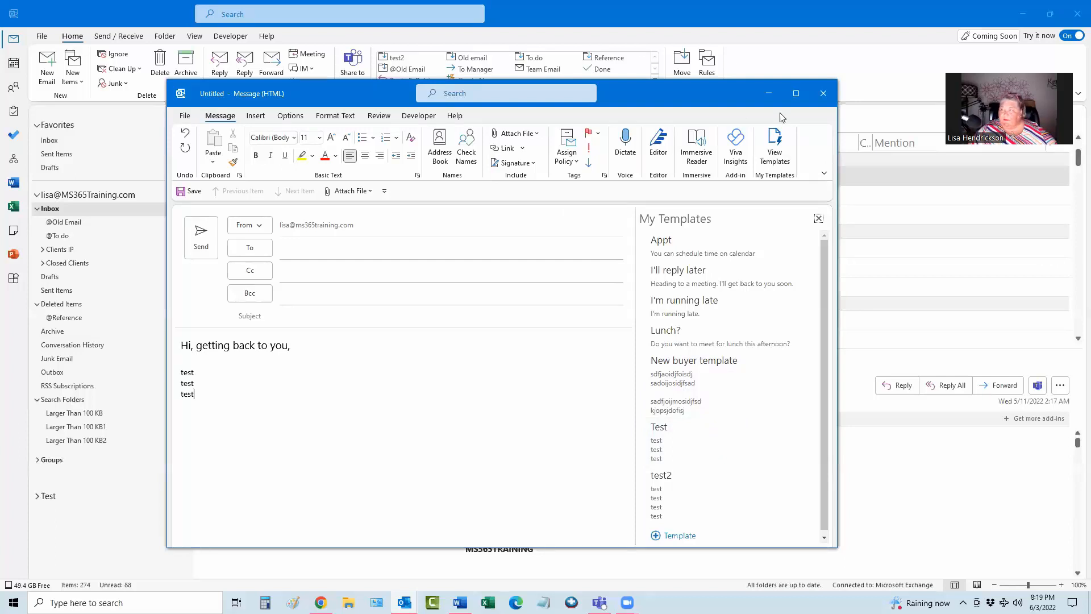
click(823, 94)
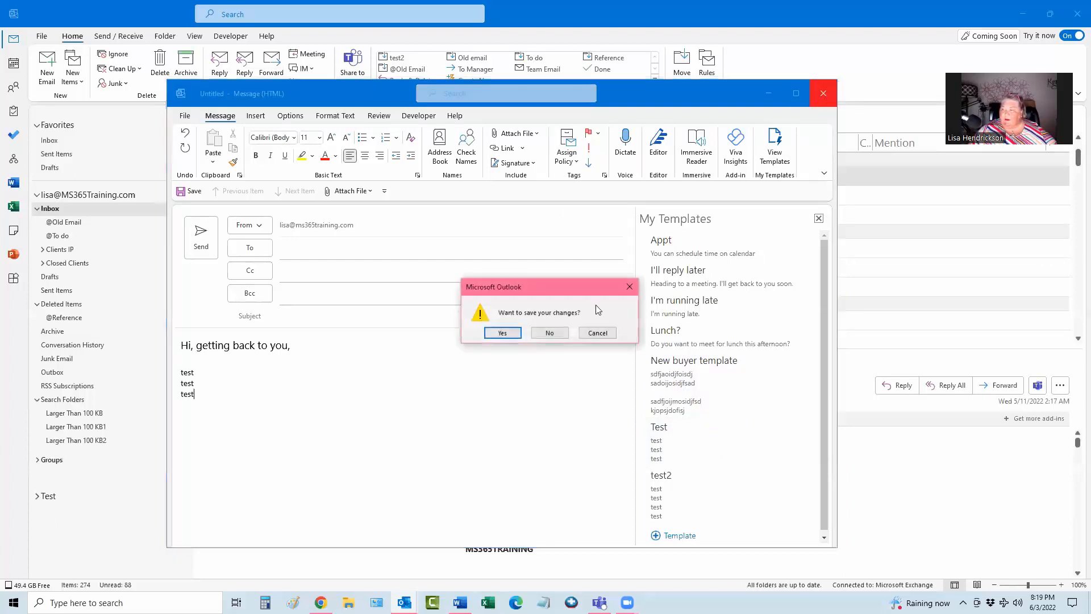
click(550, 332)
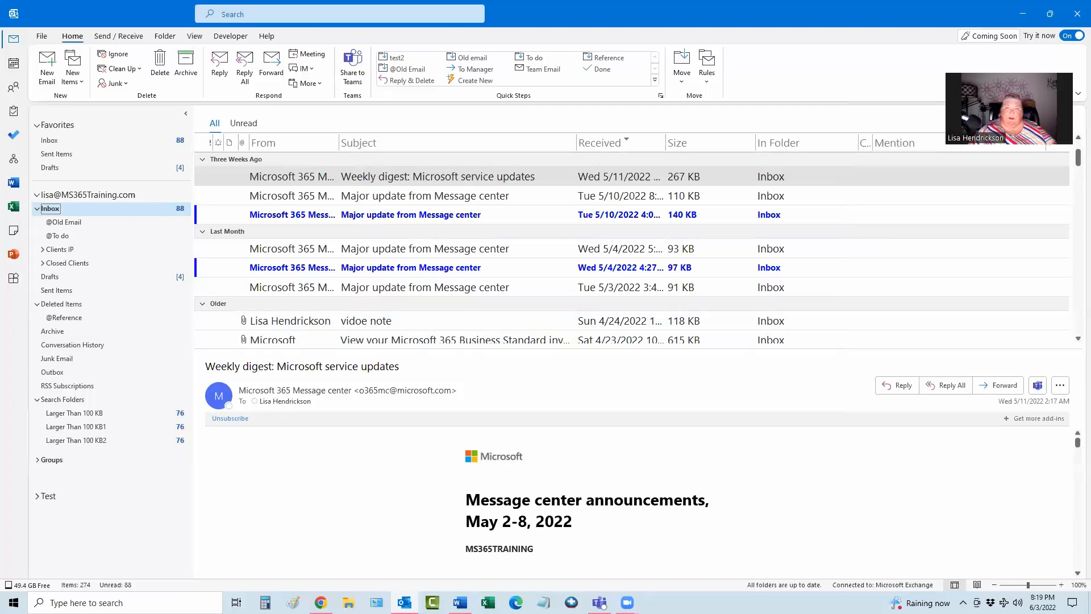
- Start another new email and fill its body with four lines reading "Test test test test"
click(48, 67)
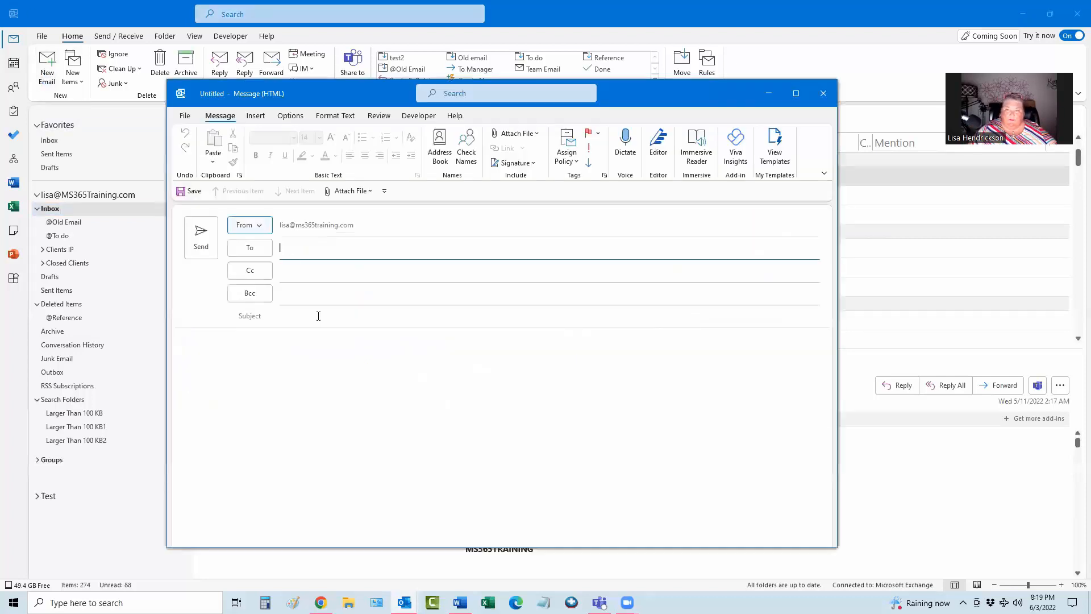
click(275, 347)
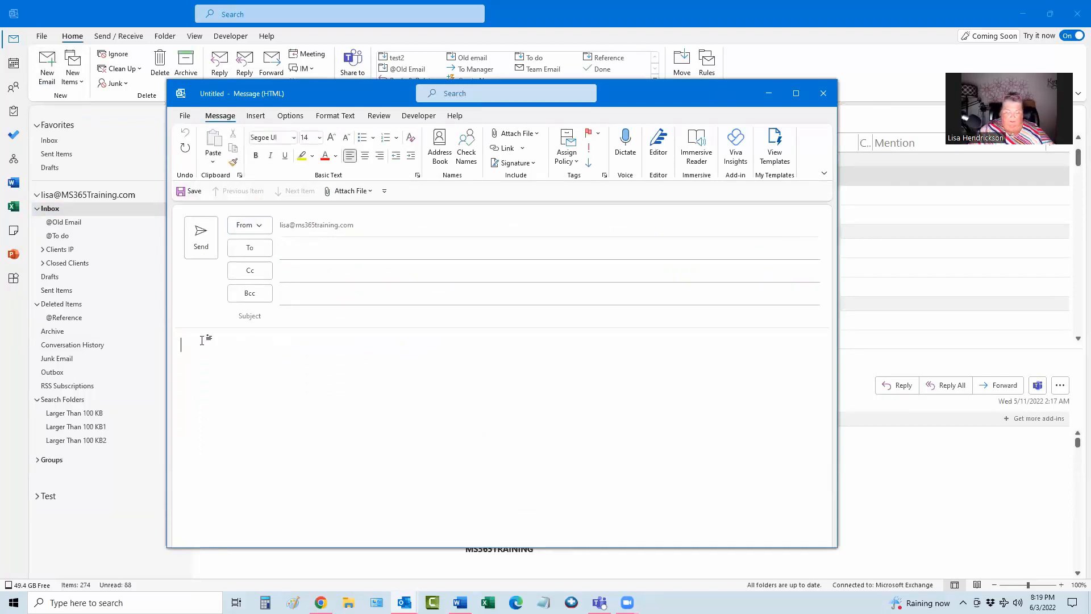
text(Test)
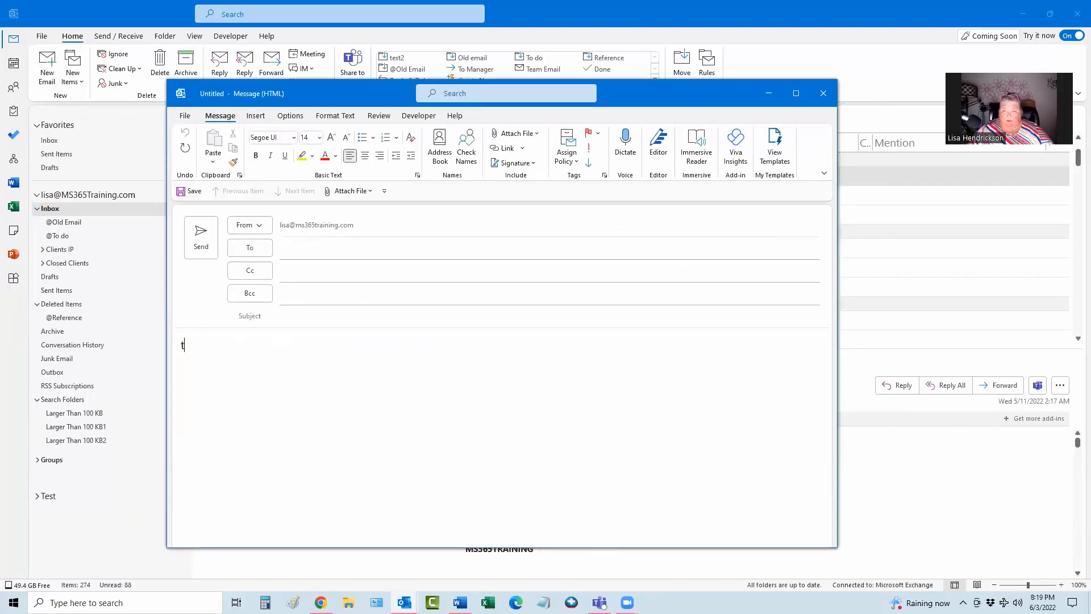
key(Return)
text(Test test test test)
key(Return)
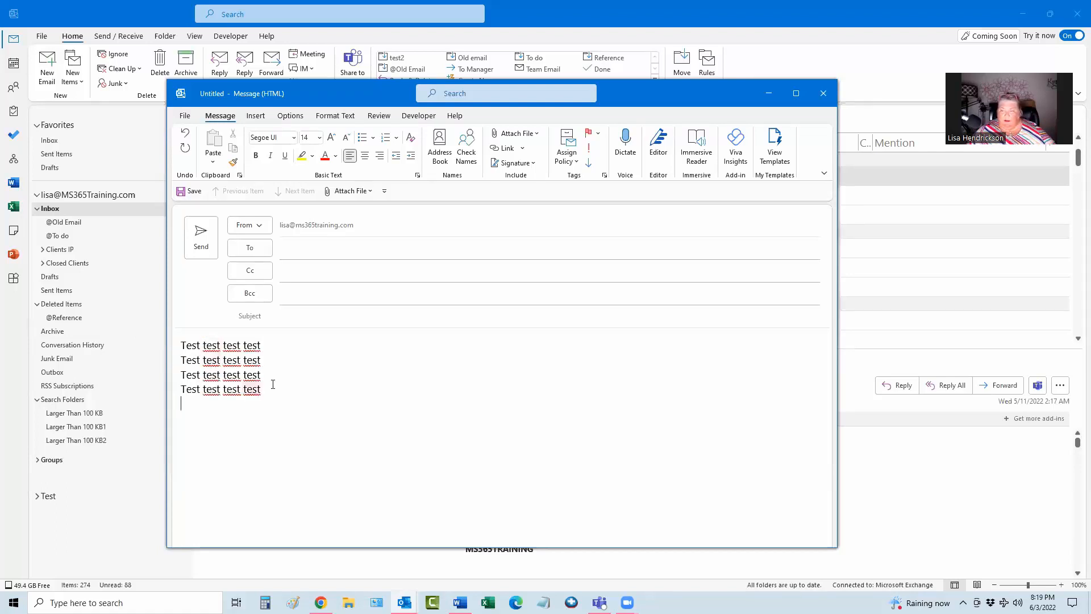
- Save the four test lines to the Quick Parts gallery as a building block named hello
drag(272, 389, 182, 349)
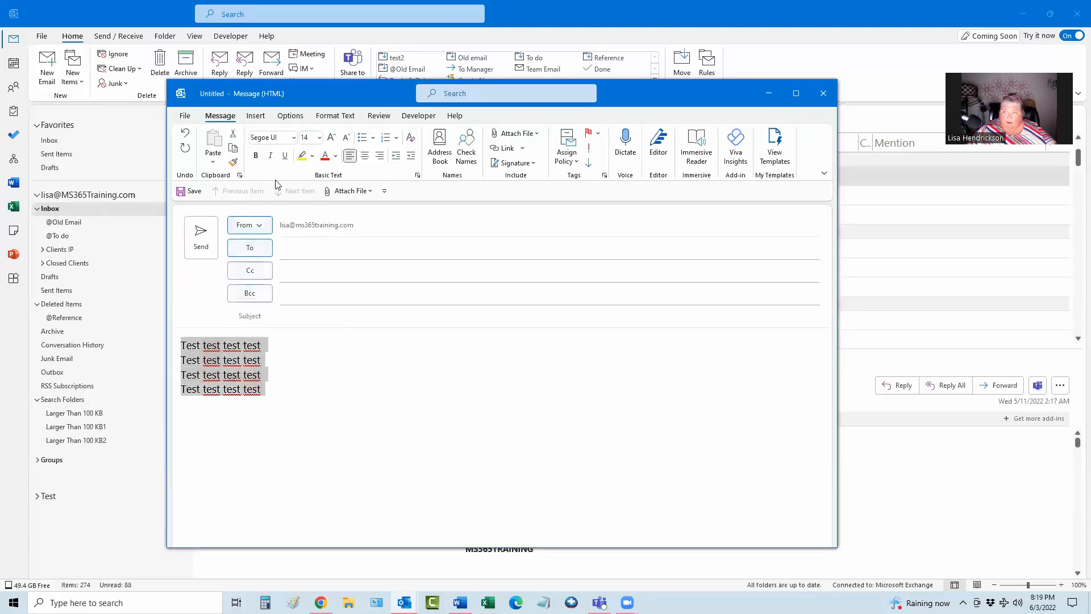
click(261, 116)
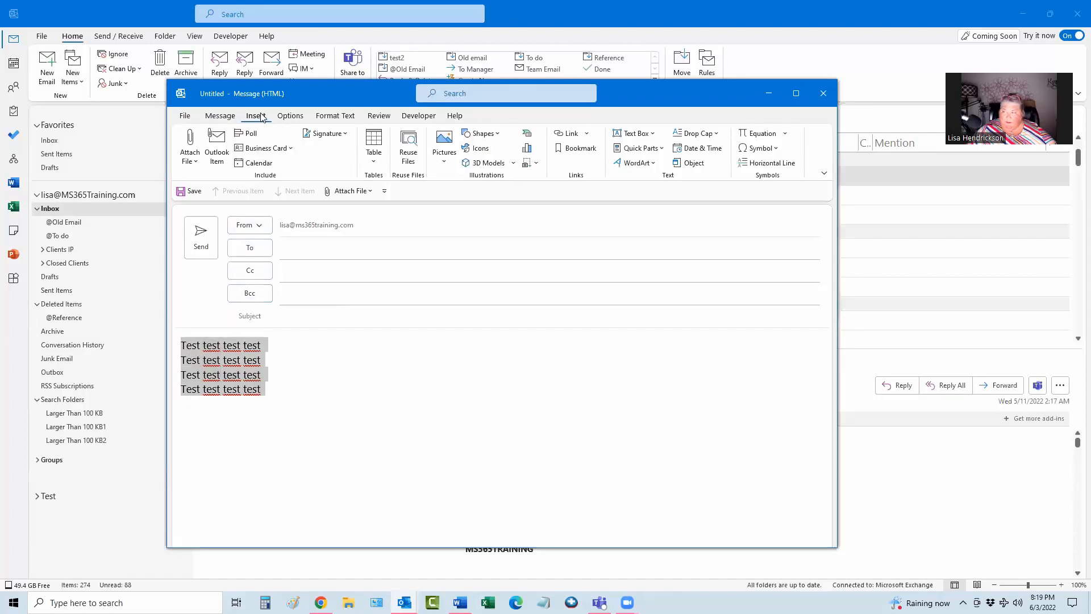
click(634, 149)
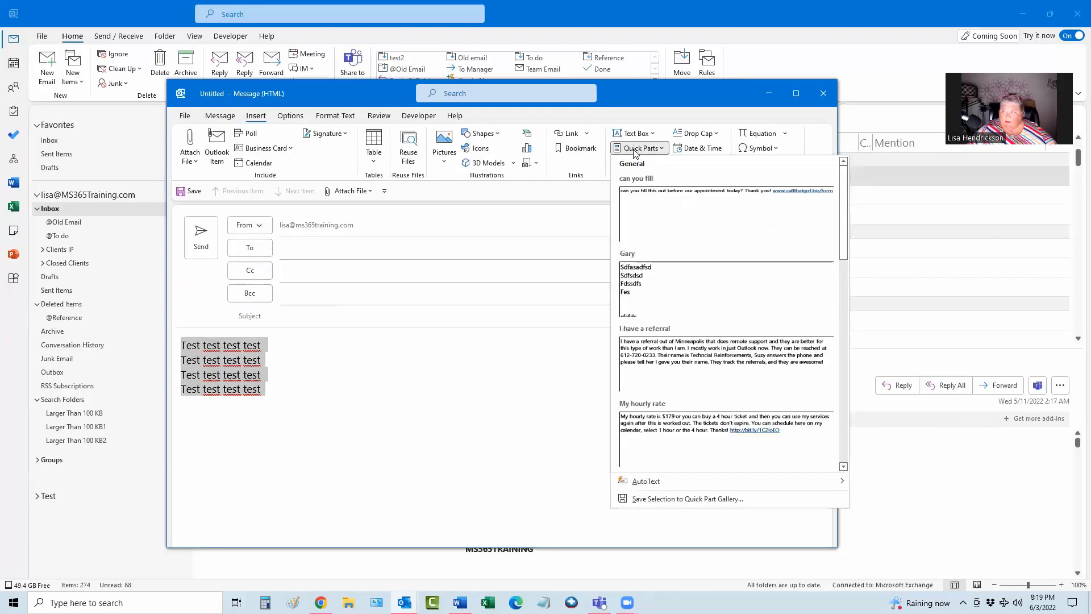
click(659, 499)
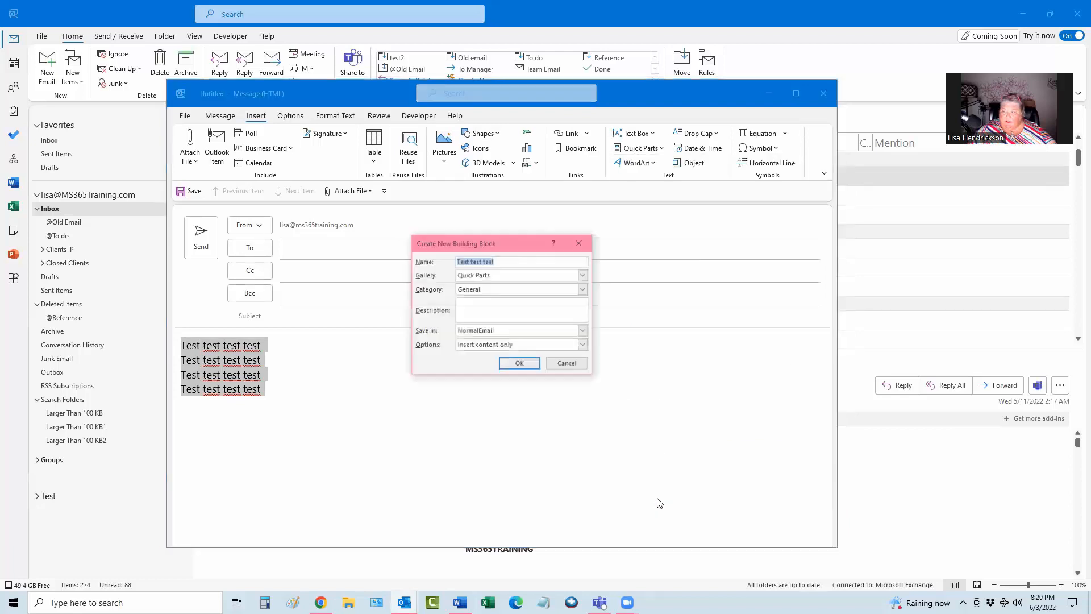
click(493, 261)
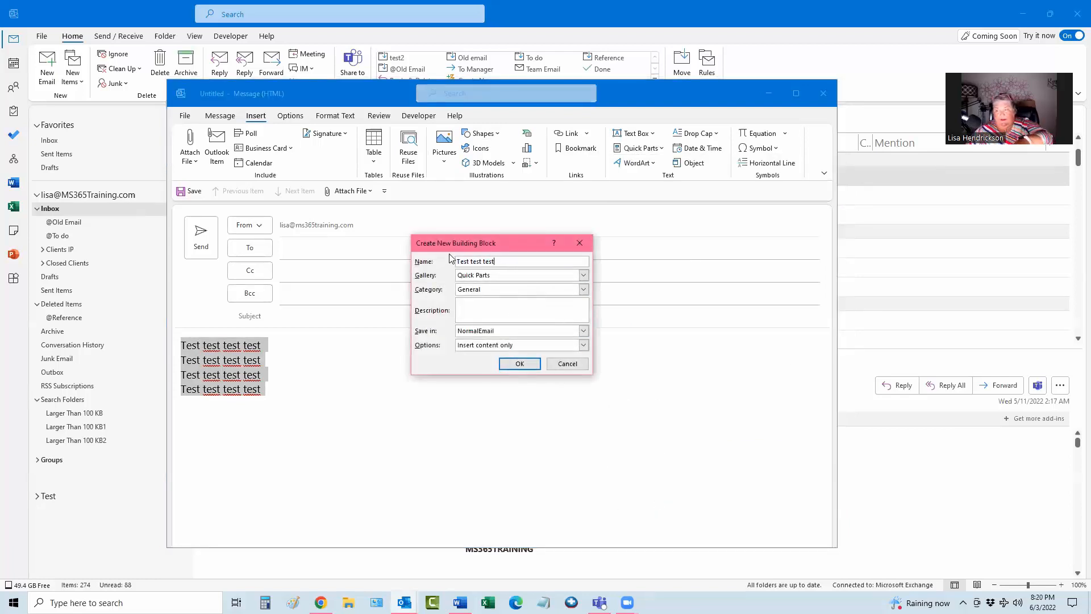
drag(494, 261, 451, 263)
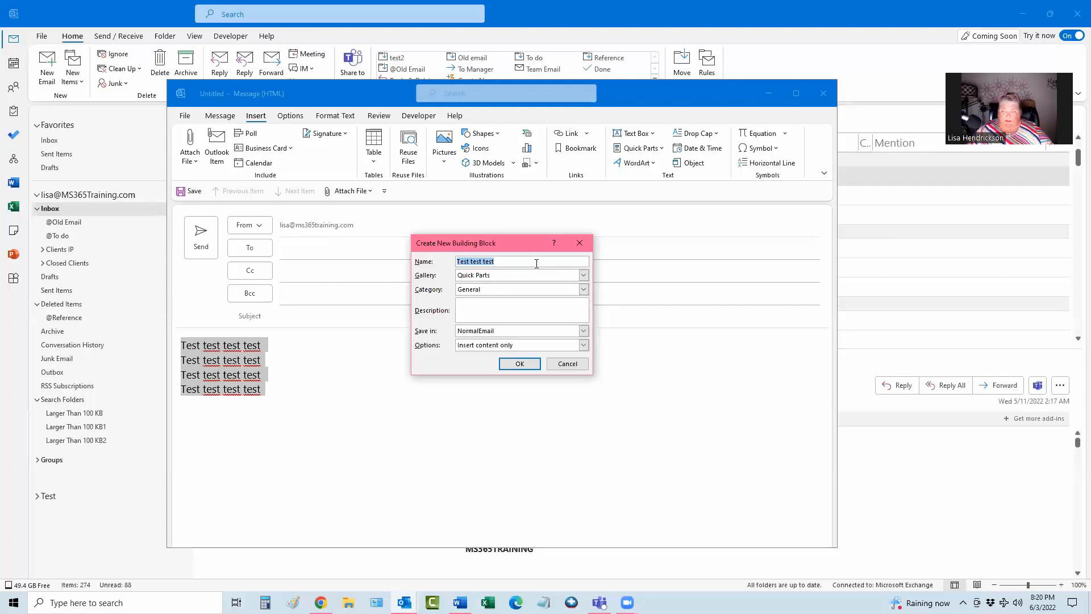
text(hello)
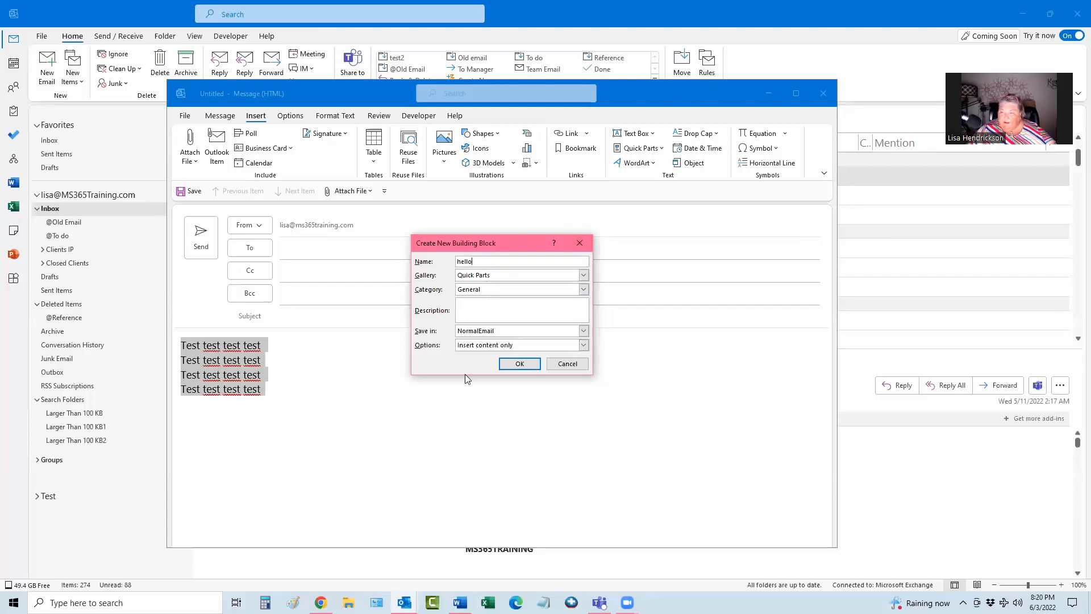
click(524, 366)
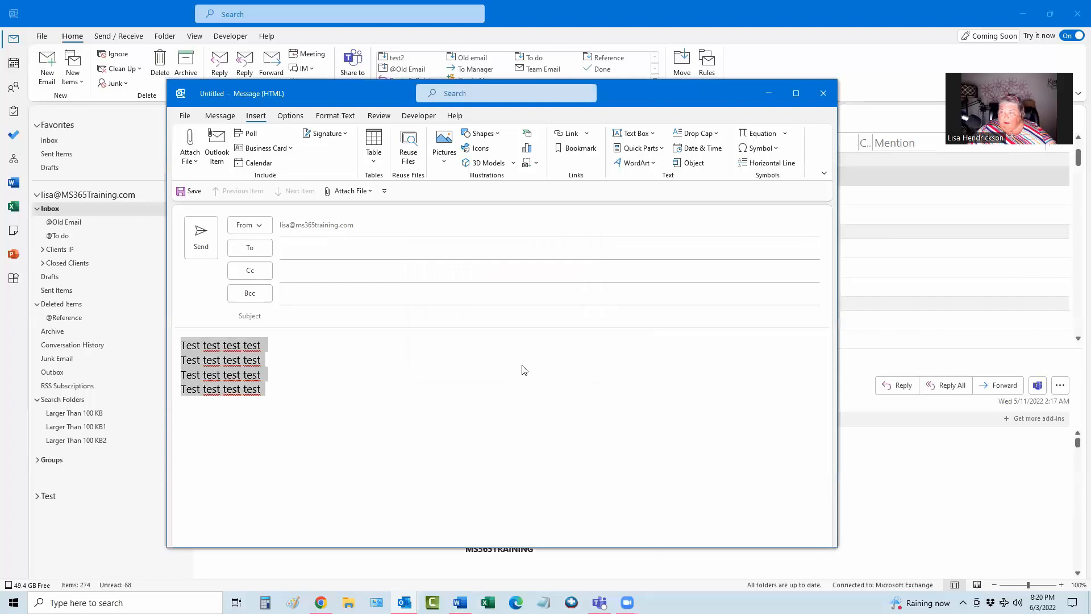
- Insert the hello quick part below the existing test lines by using its name in the message body
click(292, 404)
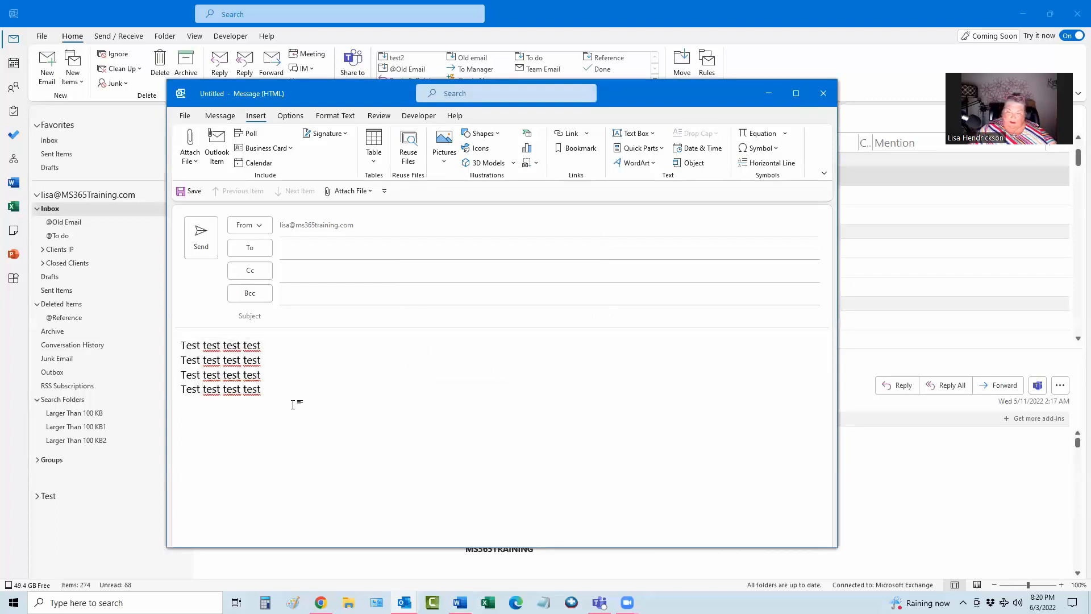
text(hell)
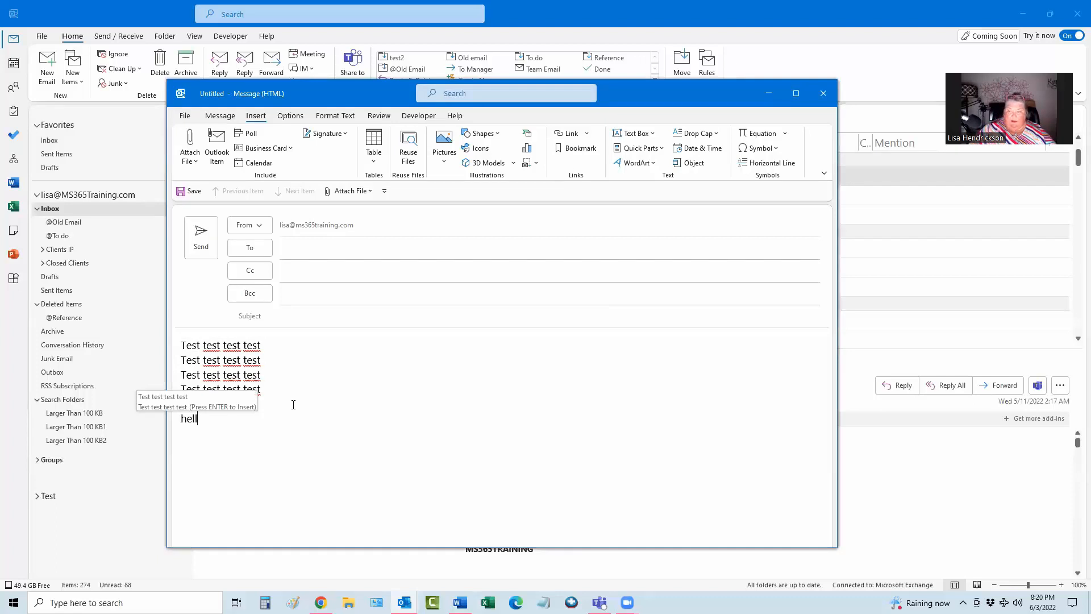
text(o)
key(BackSpace)
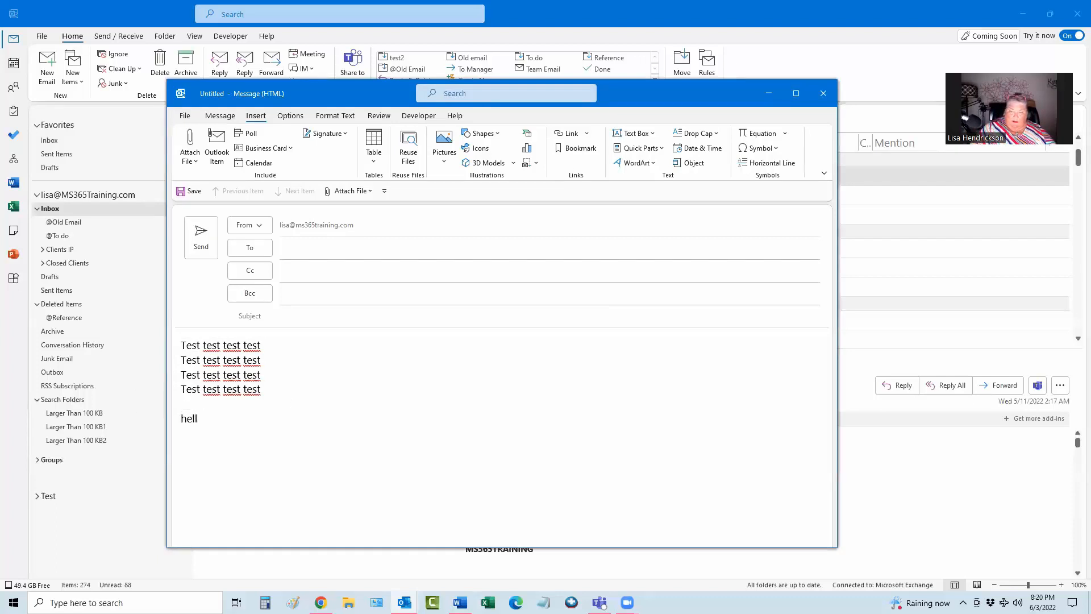
key(Return)
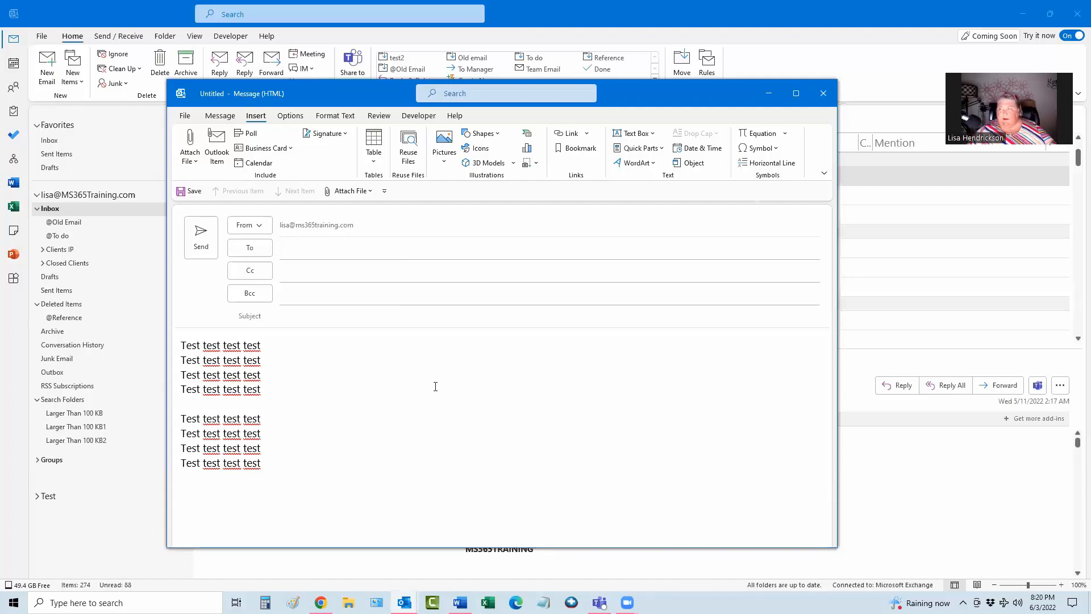
- Look through the saved entries in the Quick Parts gallery, and close the test message without saving it
click(641, 148)
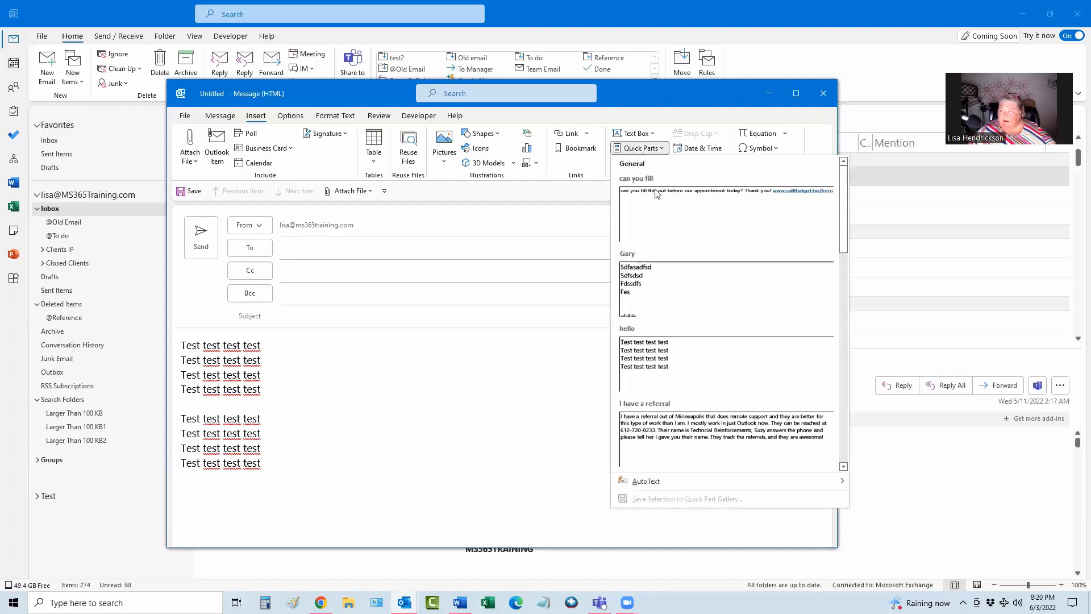
scroll(688, 314, down, 5)
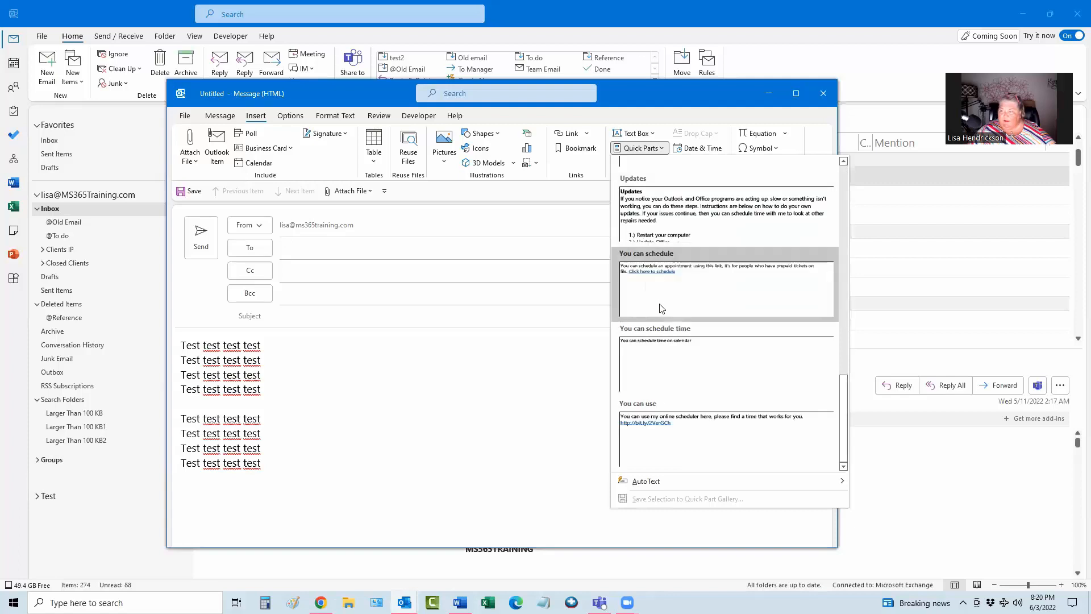
scroll(663, 304, up, 3)
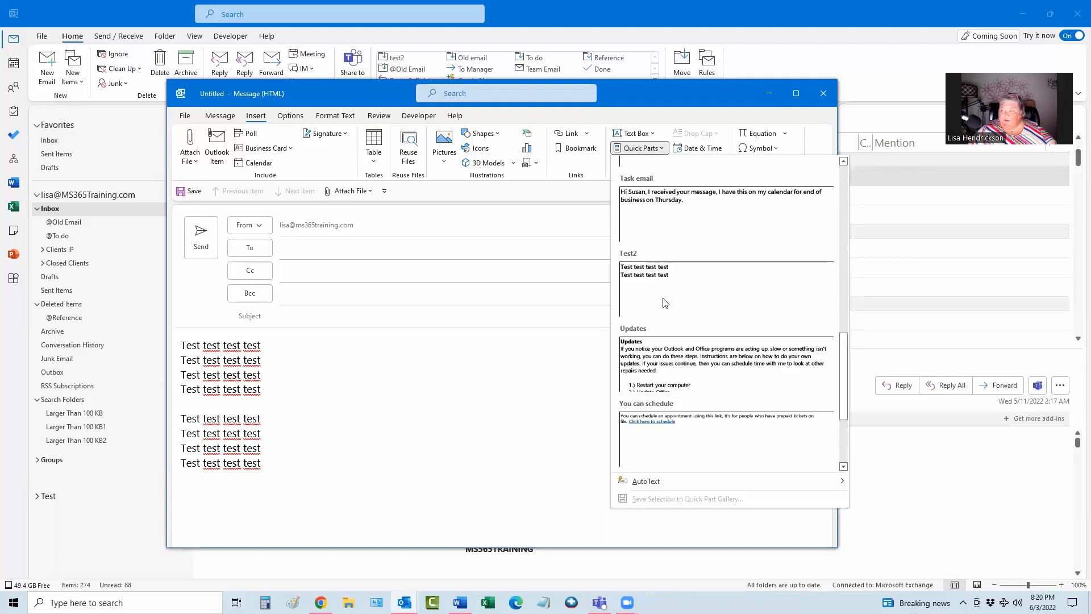
scroll(665, 302, up, 3)
scroll(664, 303, down, 6)
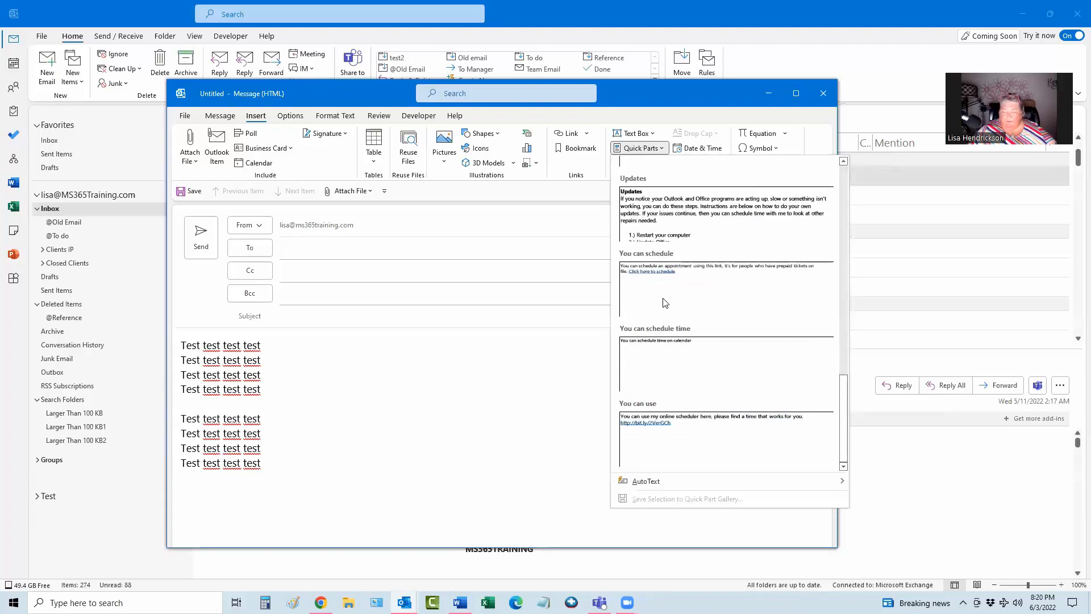
scroll(664, 303, up, 6)
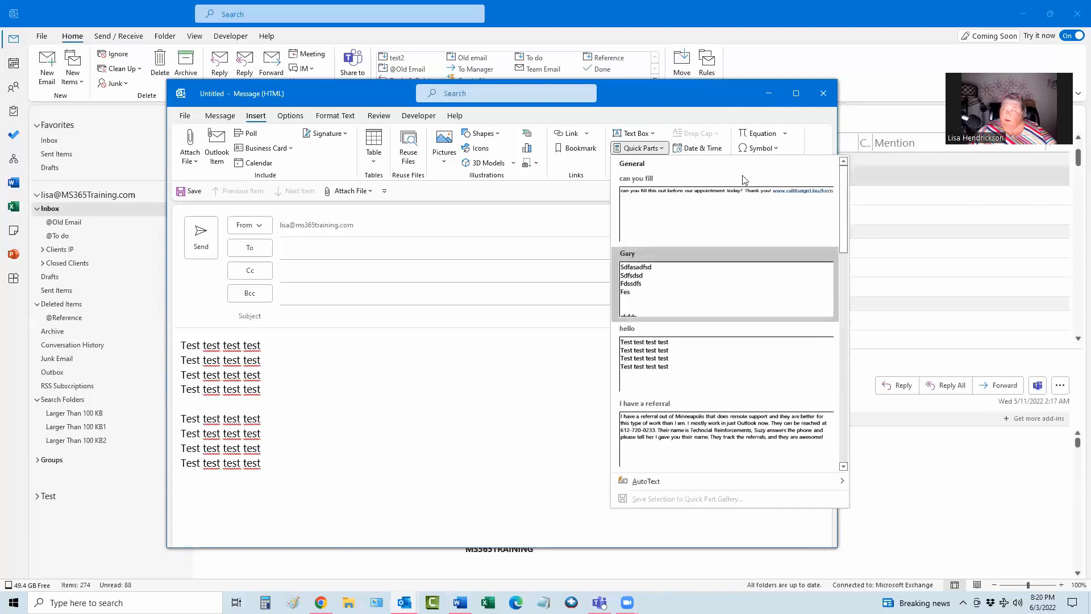
click(822, 94)
click(822, 93)
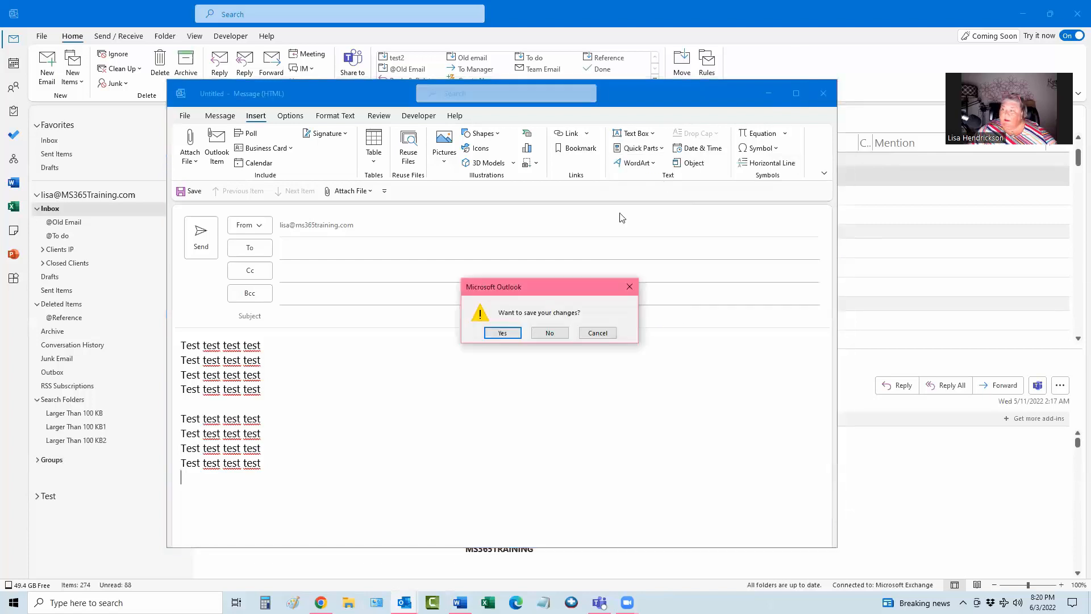
click(550, 335)
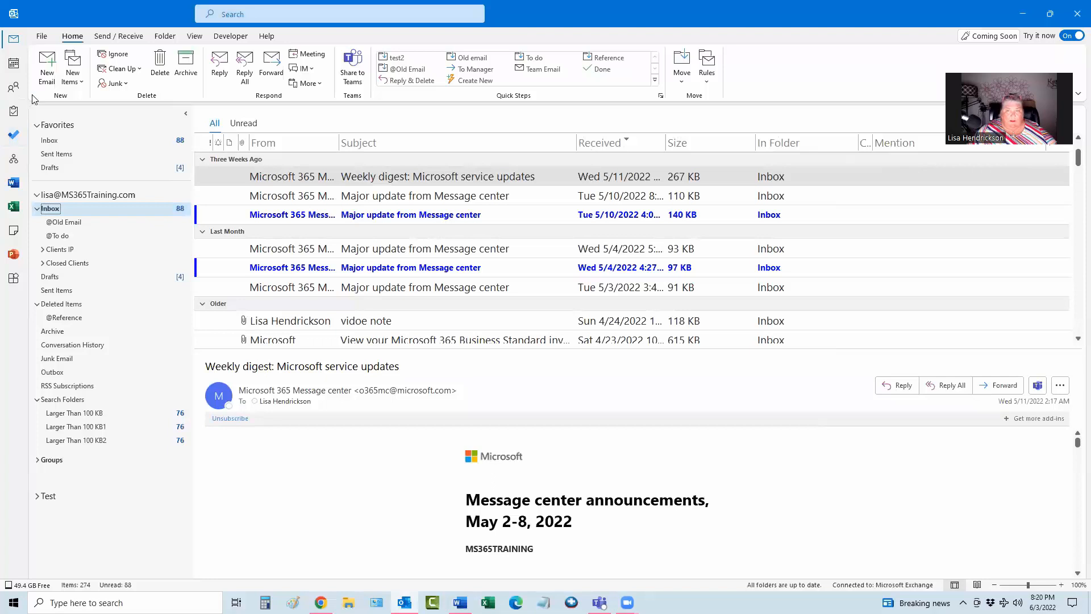
- Dictate several paragraphs into the body of a new email, stop the dictation, and close the message without saving it
click(46, 68)
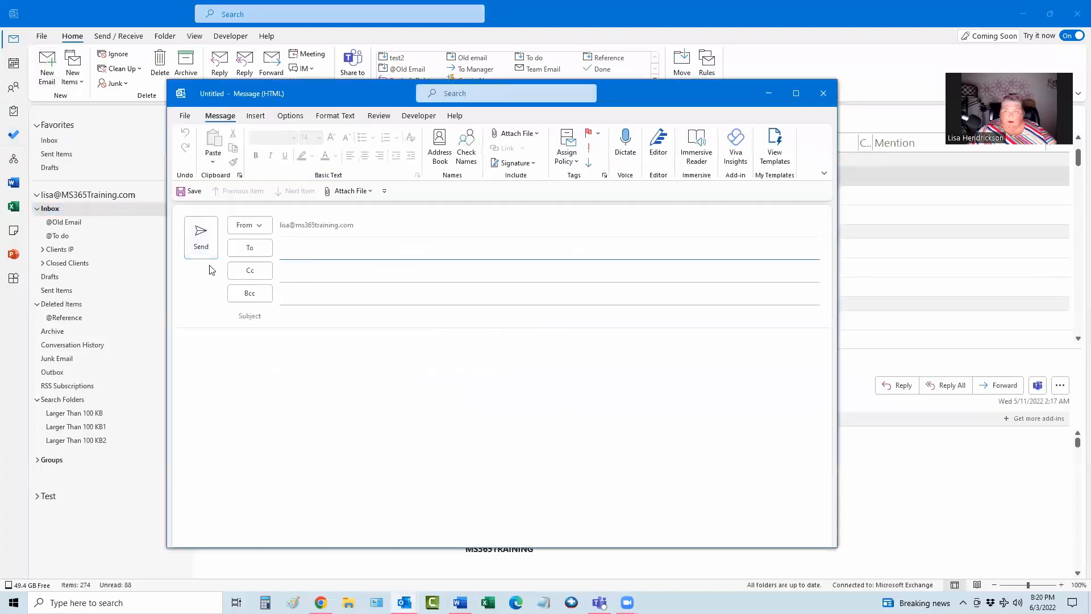
click(221, 341)
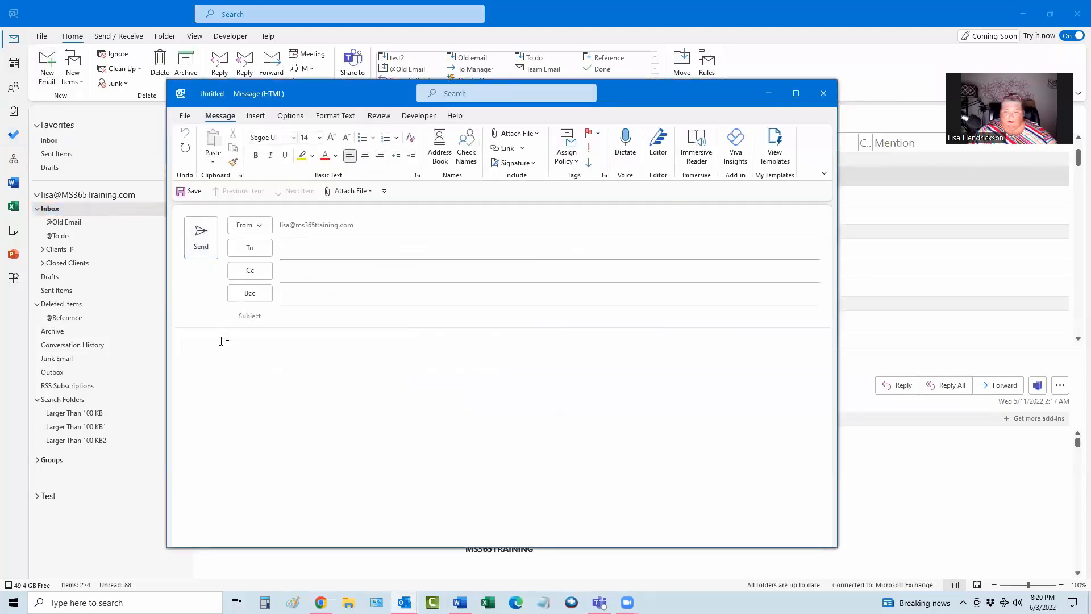
click(625, 143)
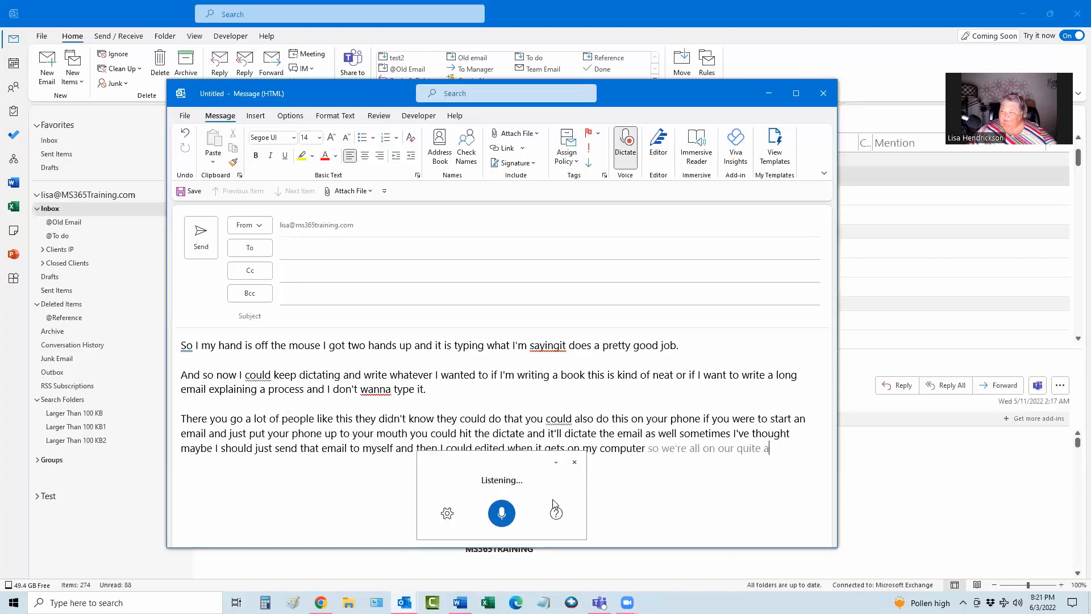
click(502, 514)
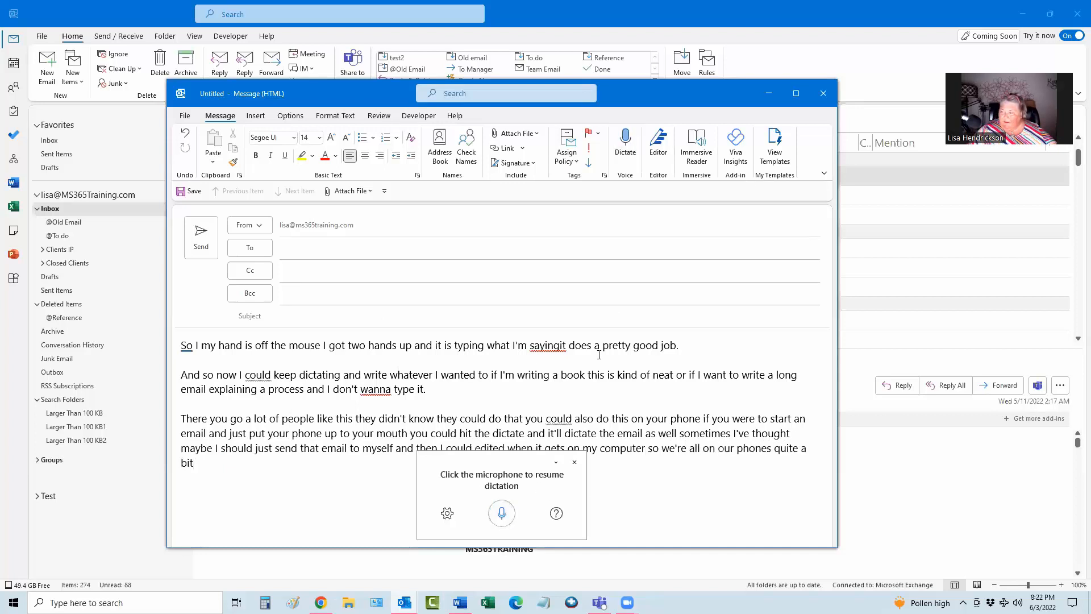
click(822, 91)
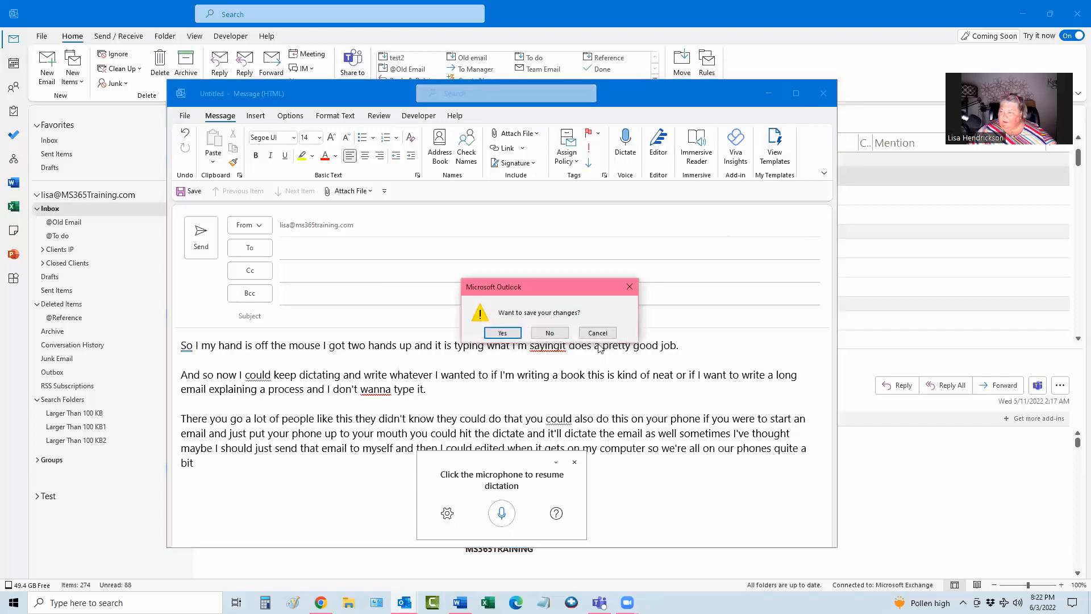
click(550, 332)
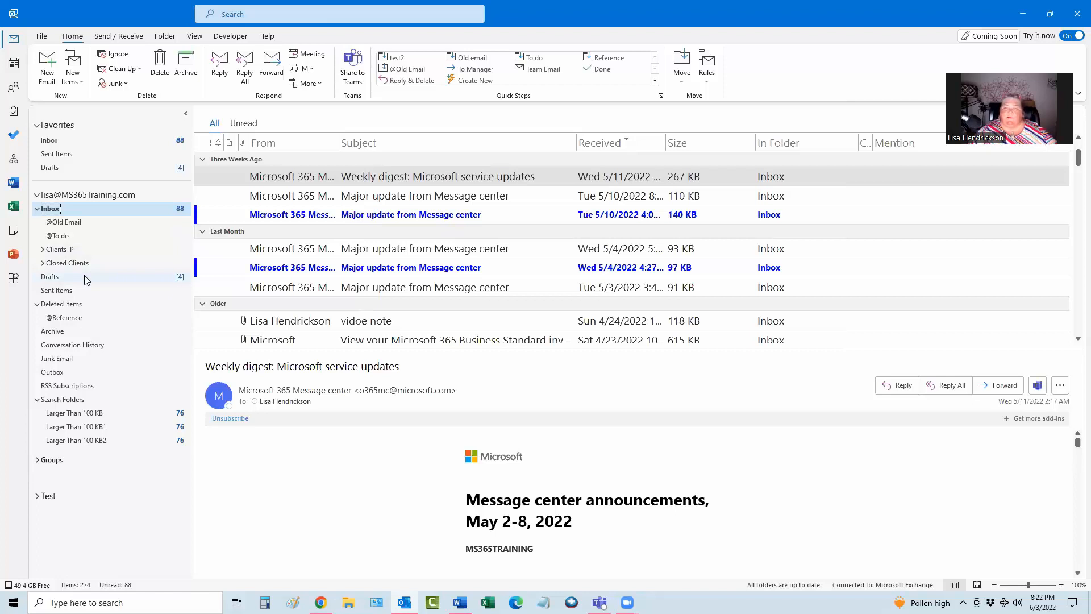
- Start a new email with the body text "Draft to edit" and close it, saving it as a draft
click(47, 67)
click(305, 341)
text(draft to edit)
key(Return)
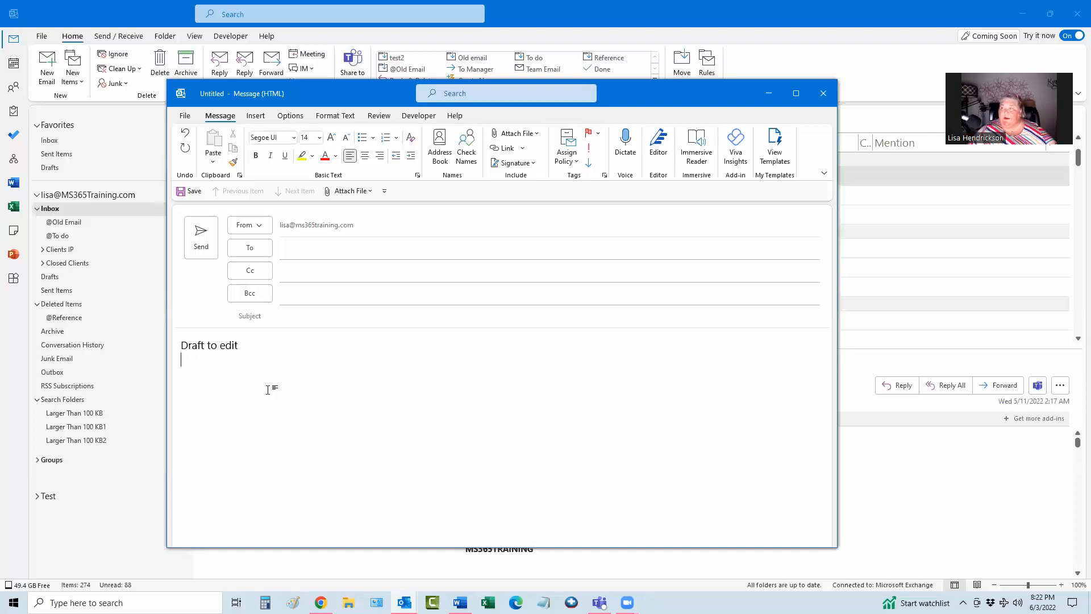
click(825, 94)
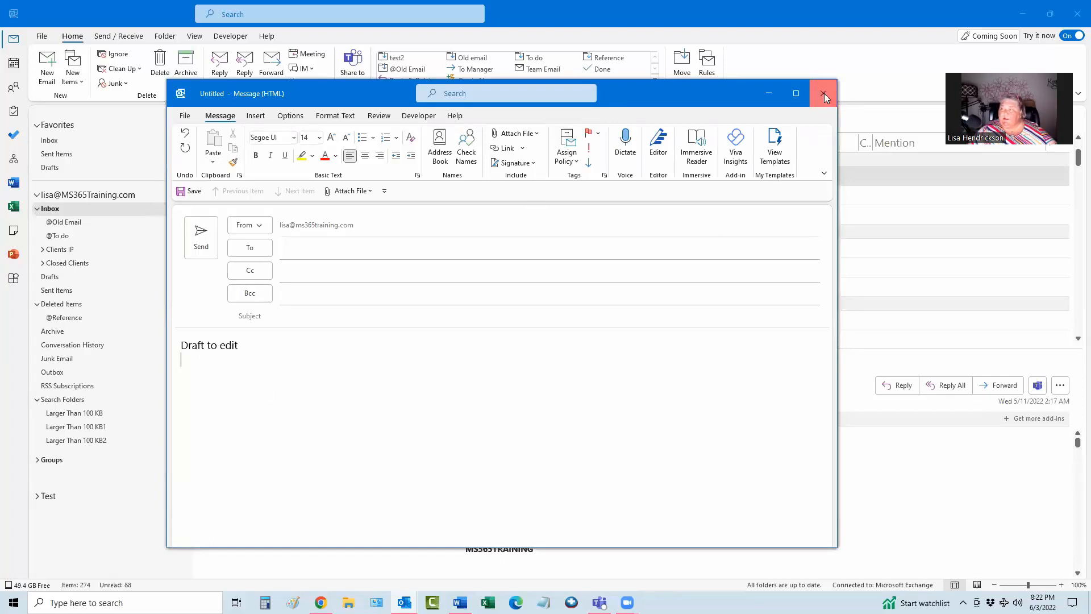
click(503, 333)
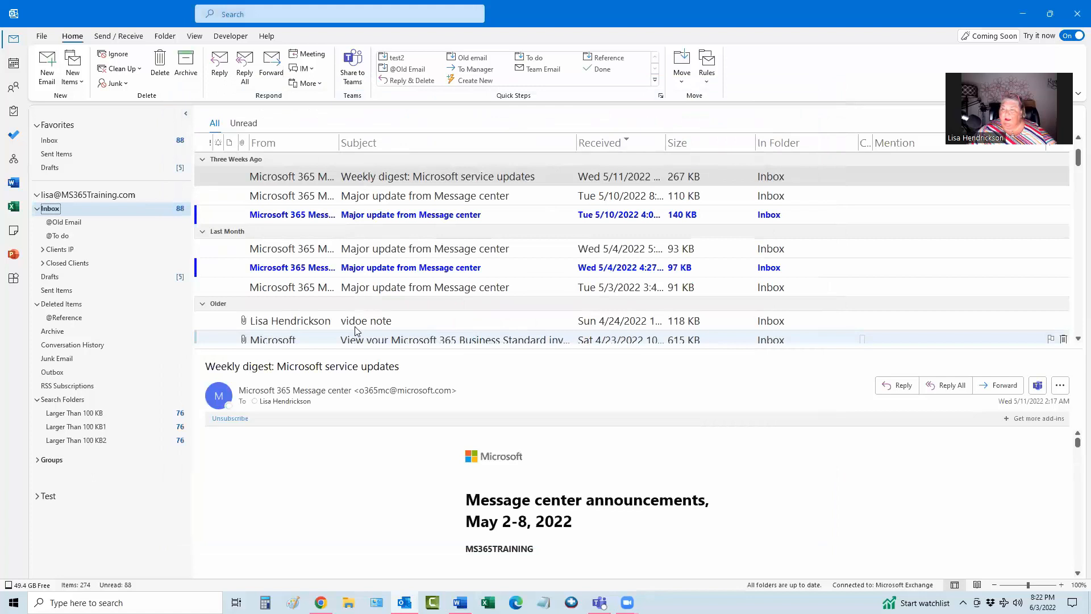
- Open the saved message in the Drafts folder and add the line "Keep typing" below its text
click(117, 277)
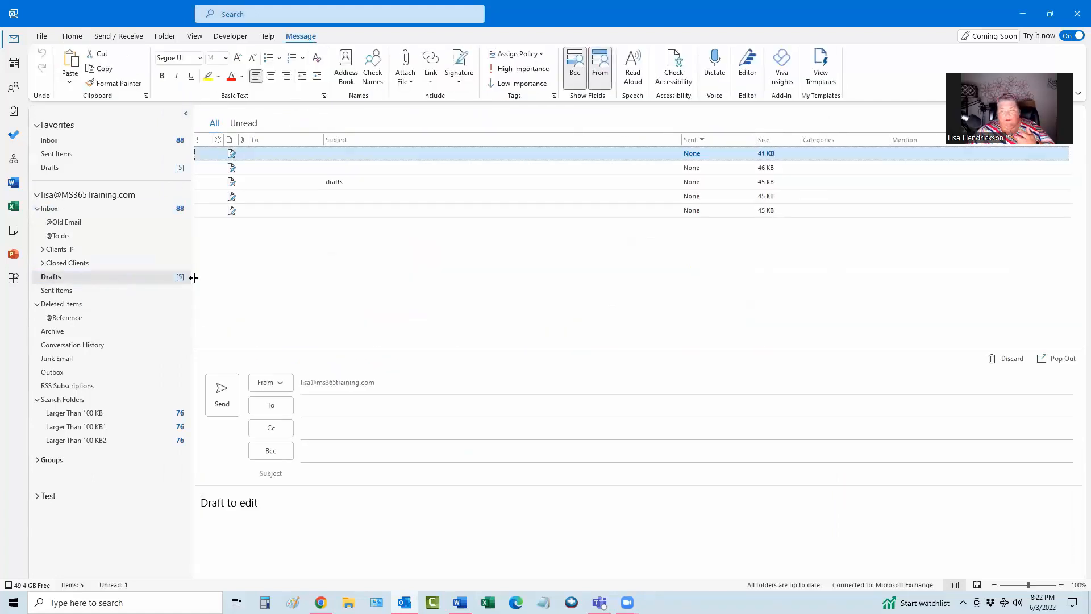
click(273, 502)
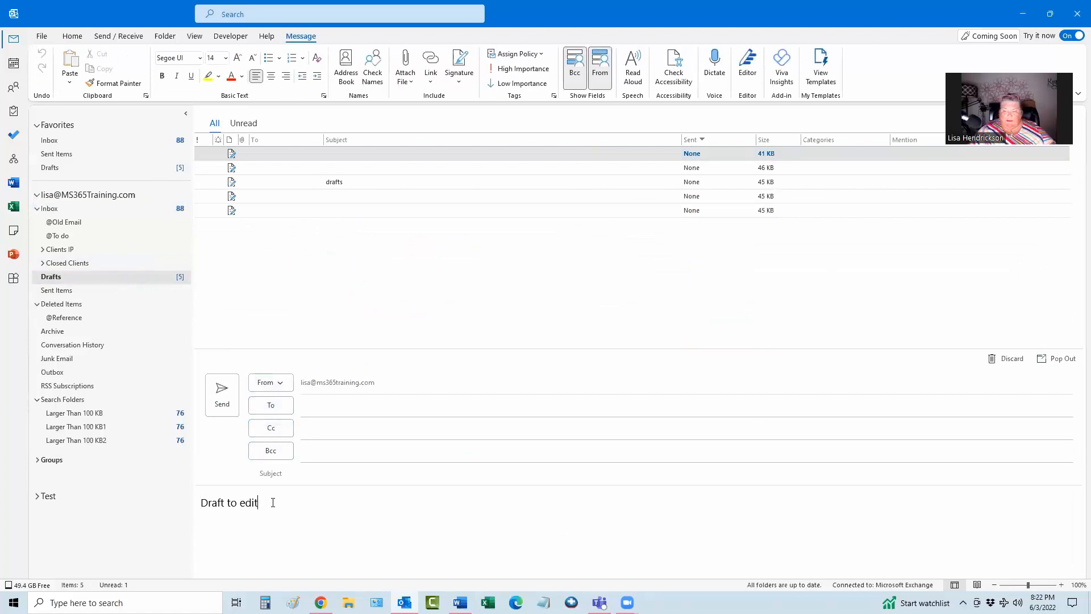
text(Keep typing)
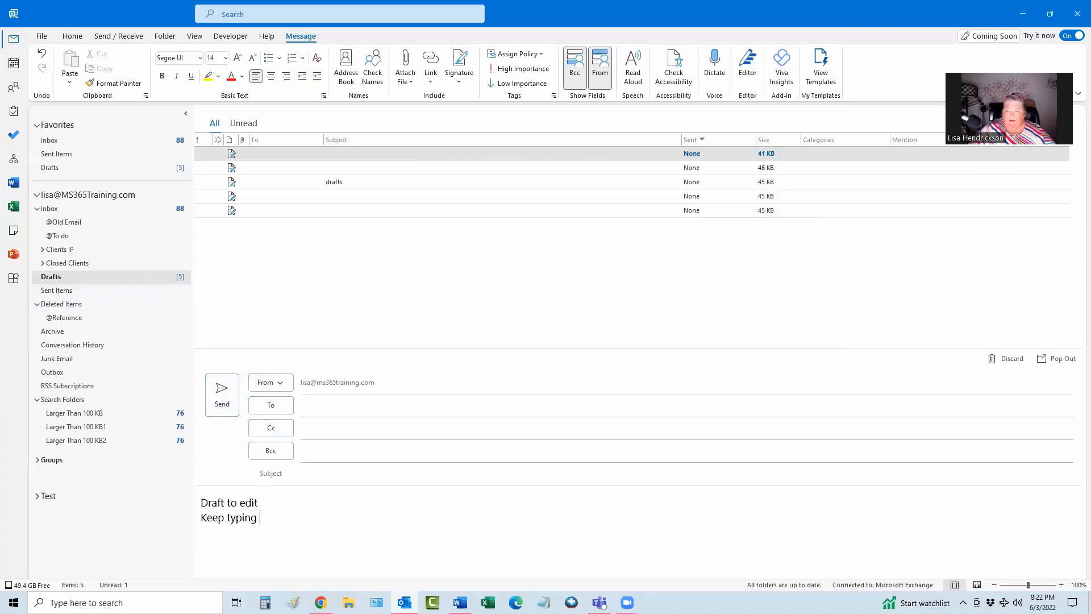
- Insert the two-line Test2 quick part twice below "Keep typing" in the draft, using the suggestion for "test"
text(test)
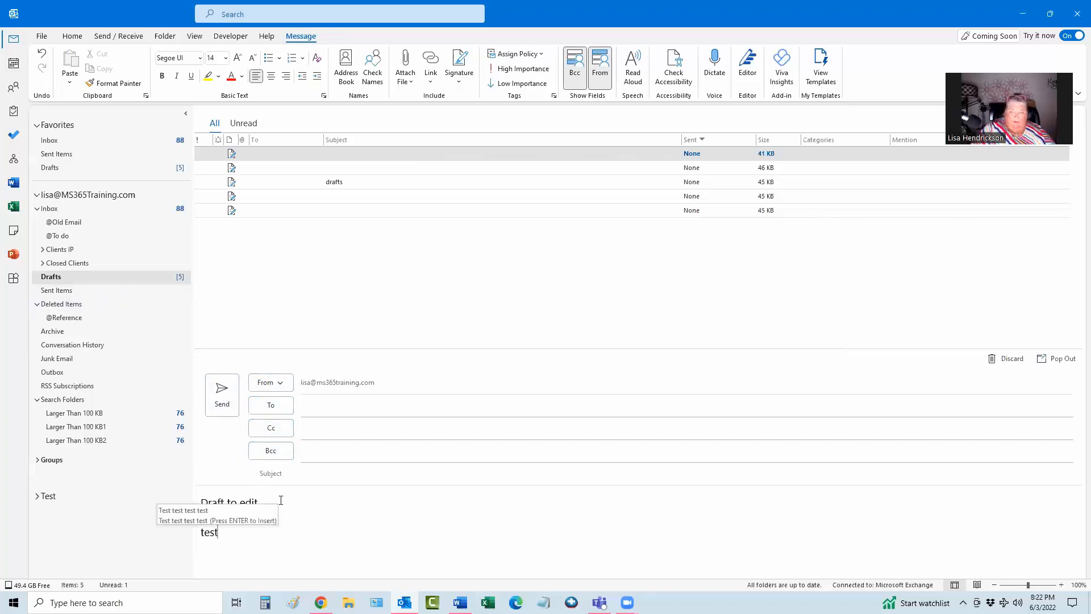
key(Return)
text(test)
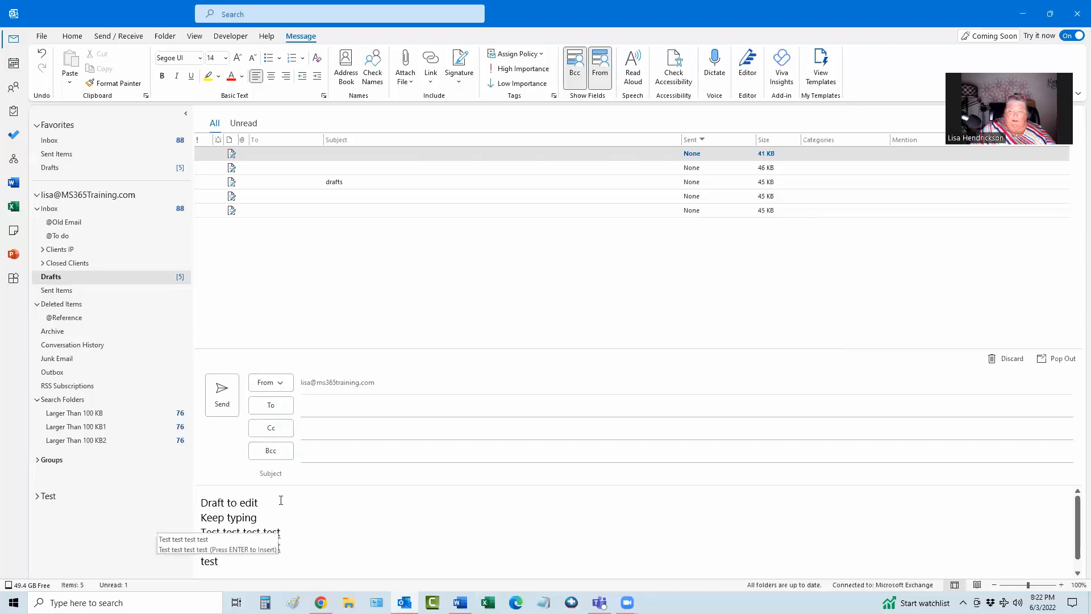
key(Return)
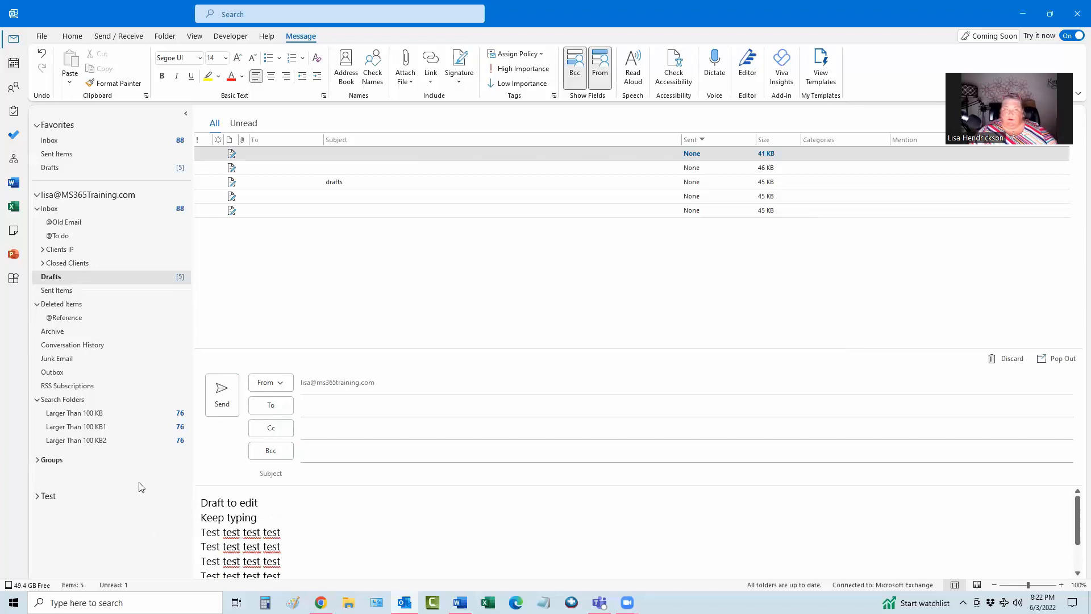
scroll(292, 525, down, 3)
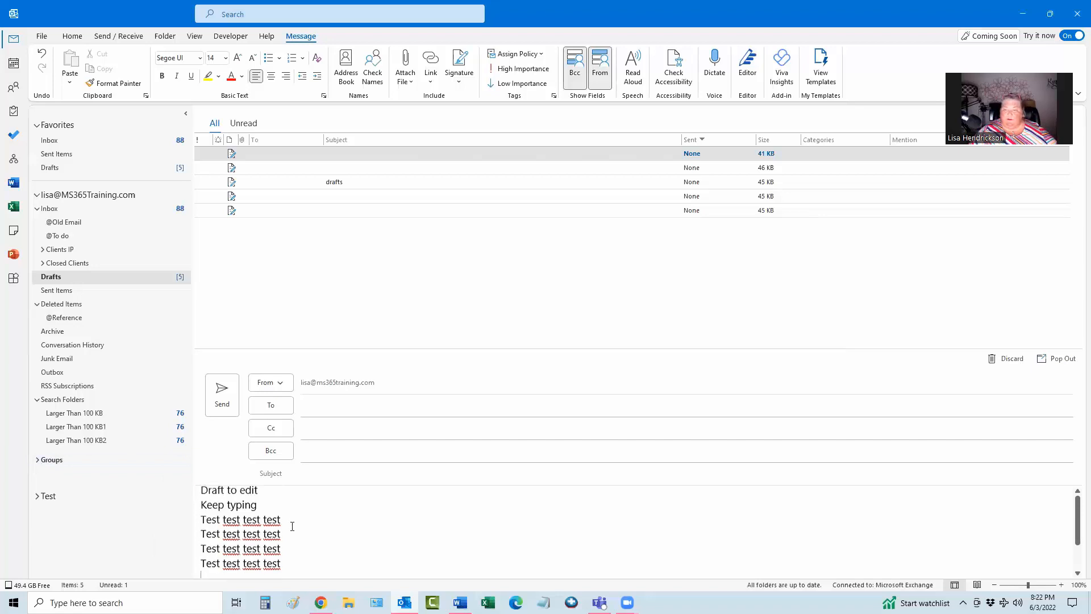
scroll(292, 527, up, 3)
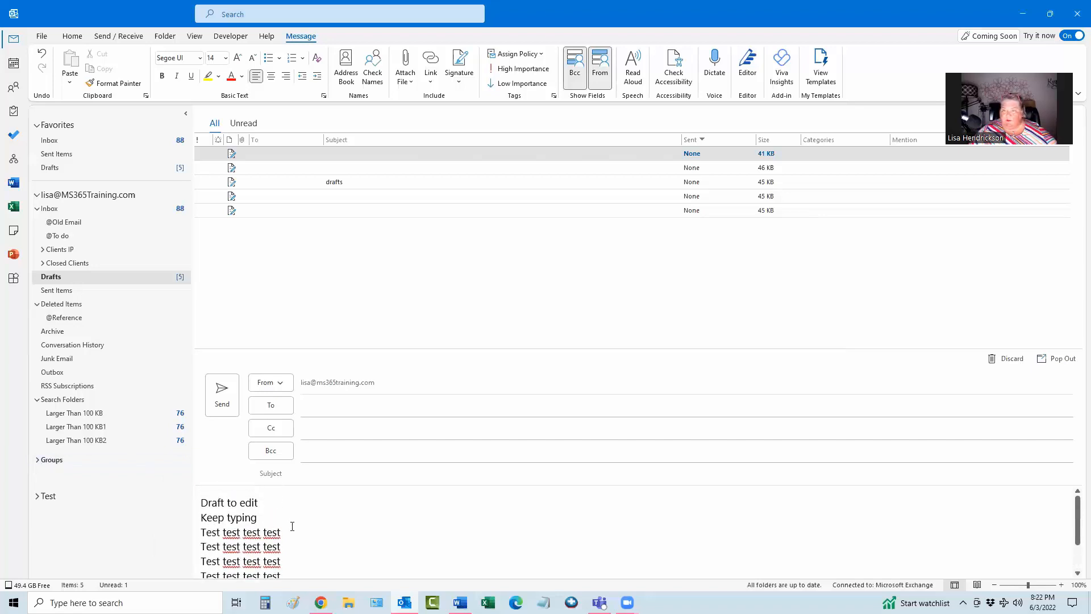
click(60, 209)
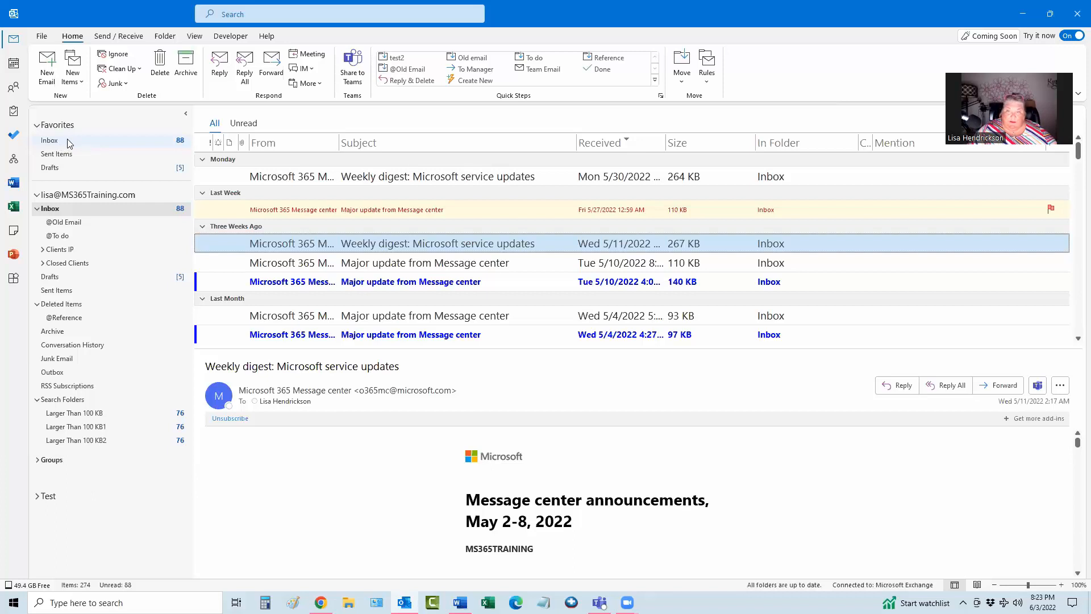
click(67, 142)
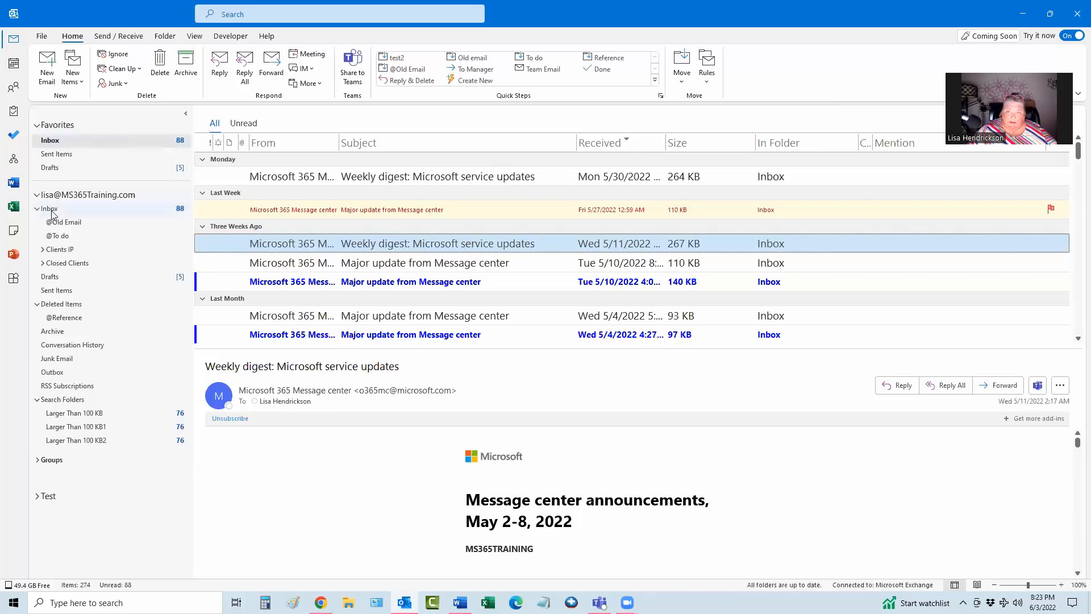
right_click(104, 144)
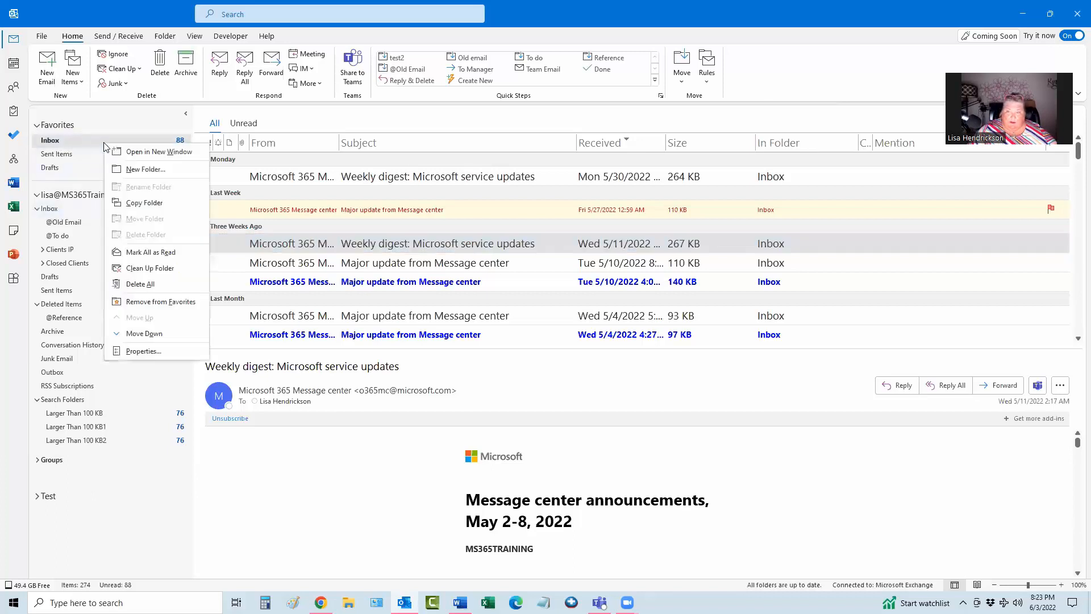
click(157, 301)
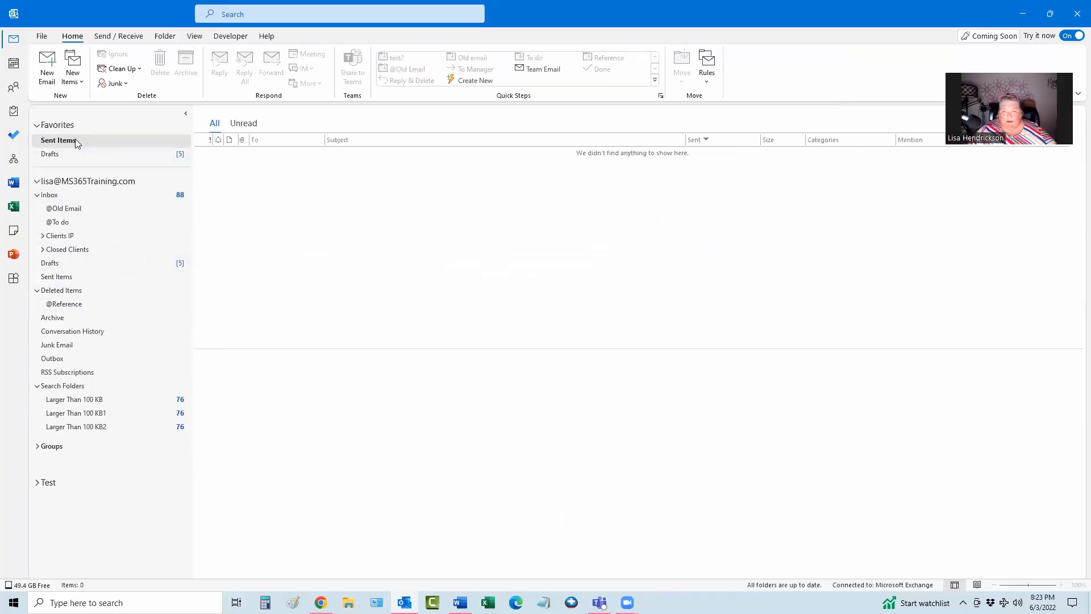
right_click(78, 144)
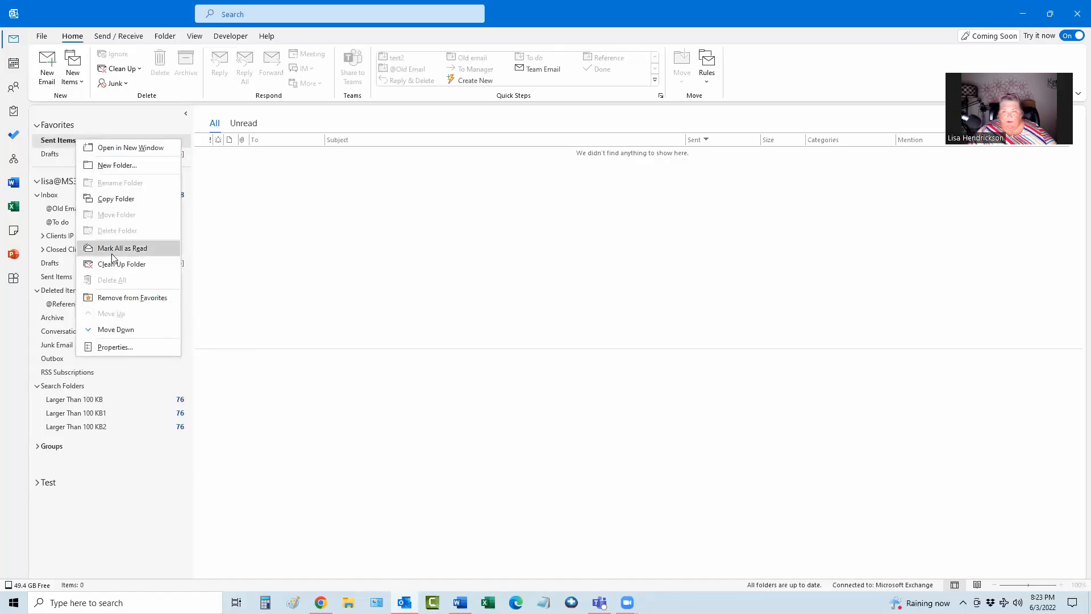
click(114, 297)
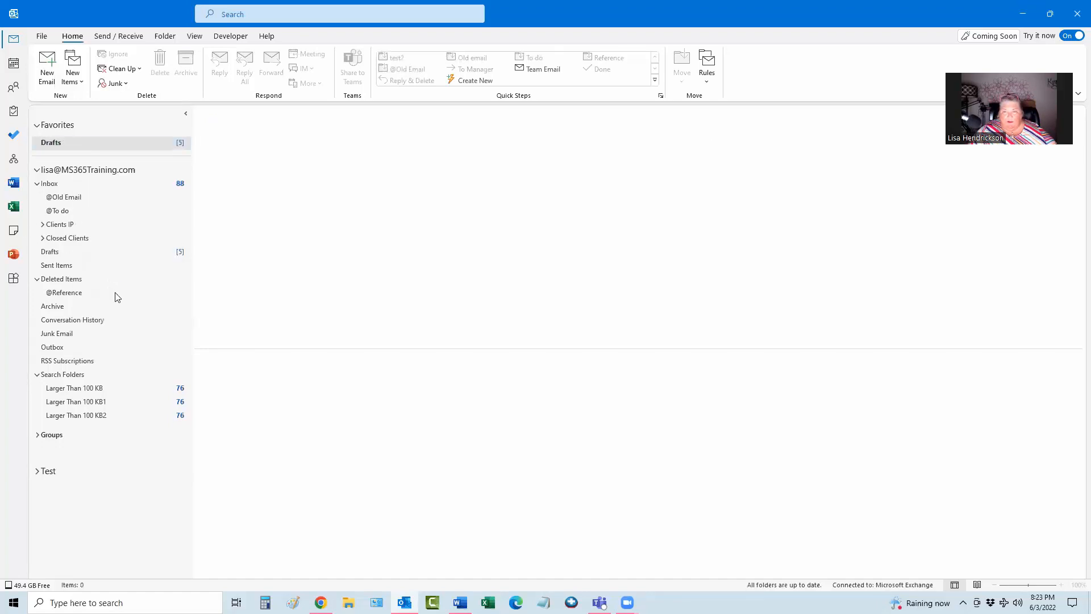
right_click(75, 148)
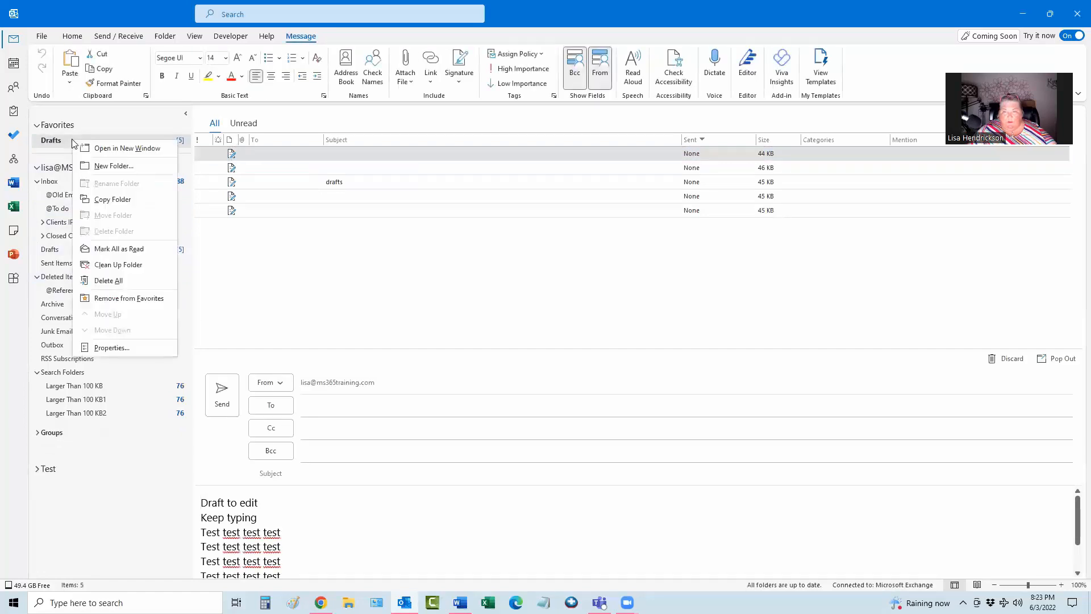
click(112, 299)
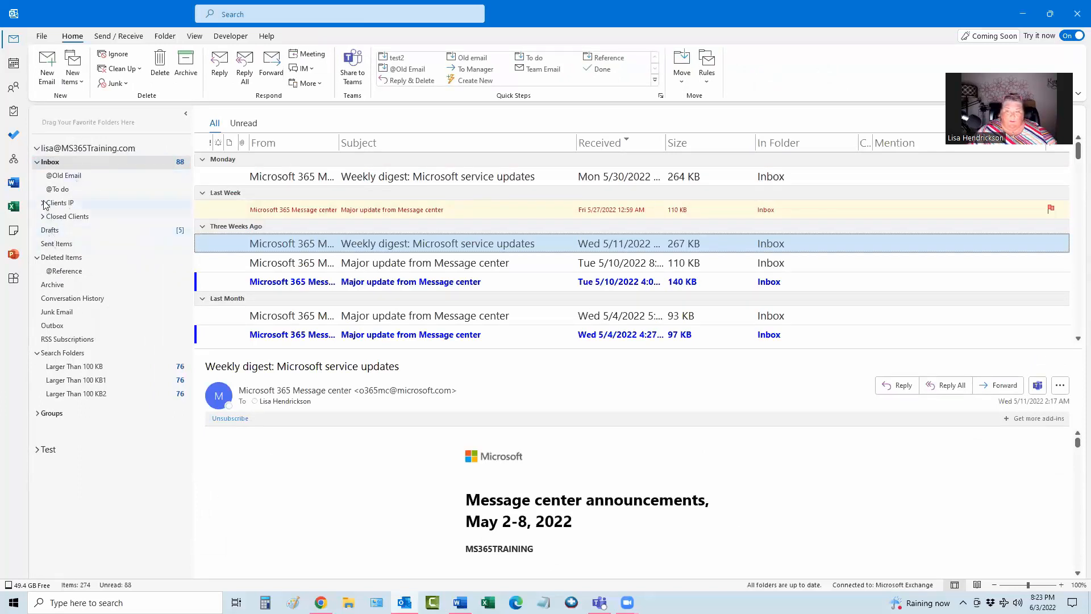
right_click(62, 189)
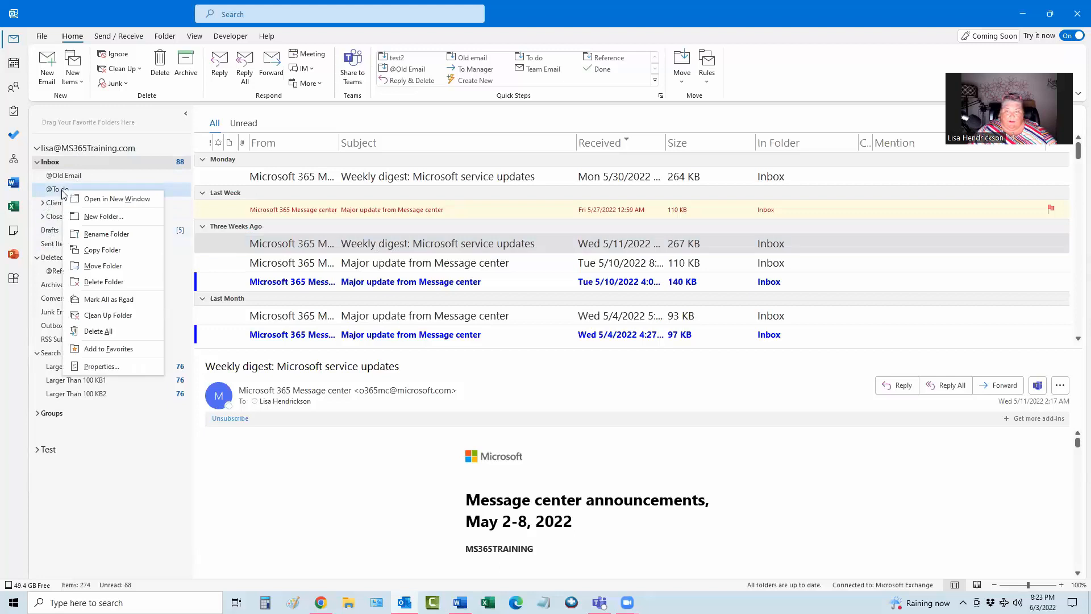
click(99, 349)
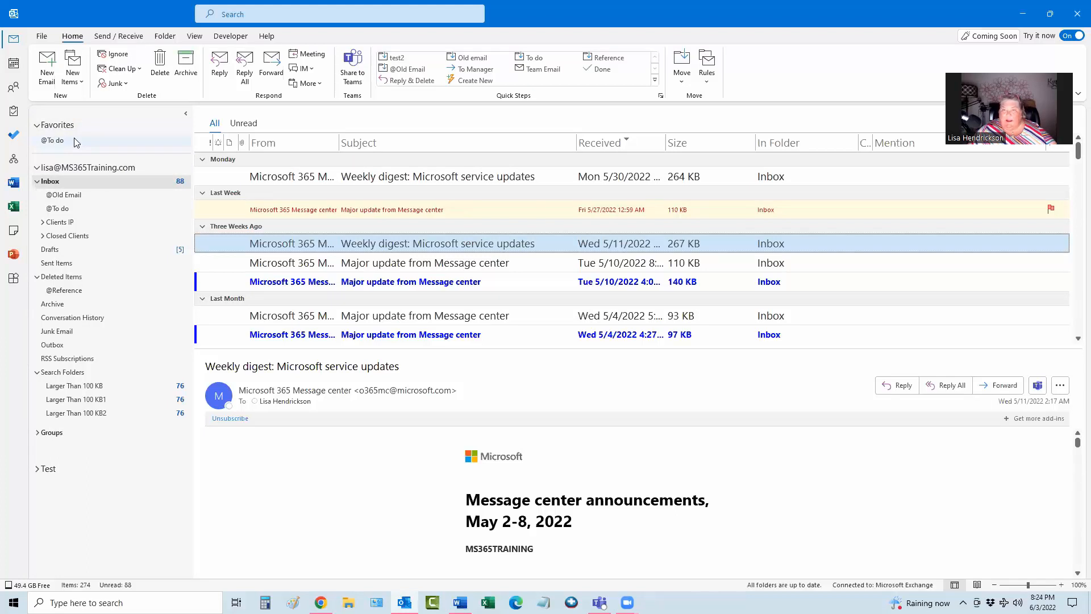
- Hide the Favorites section in the folder pane
click(196, 36)
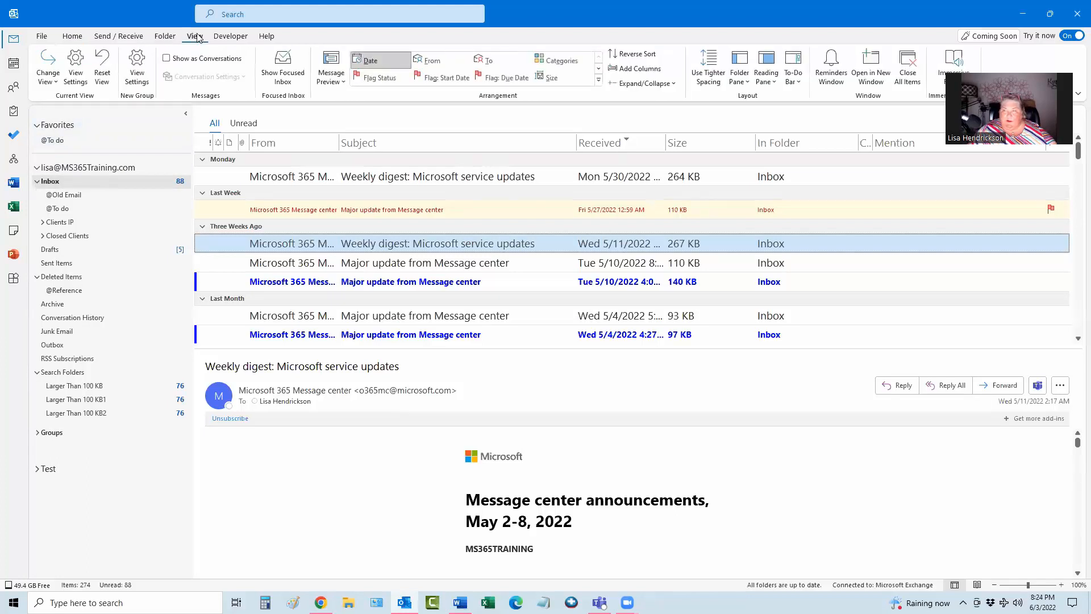
click(744, 78)
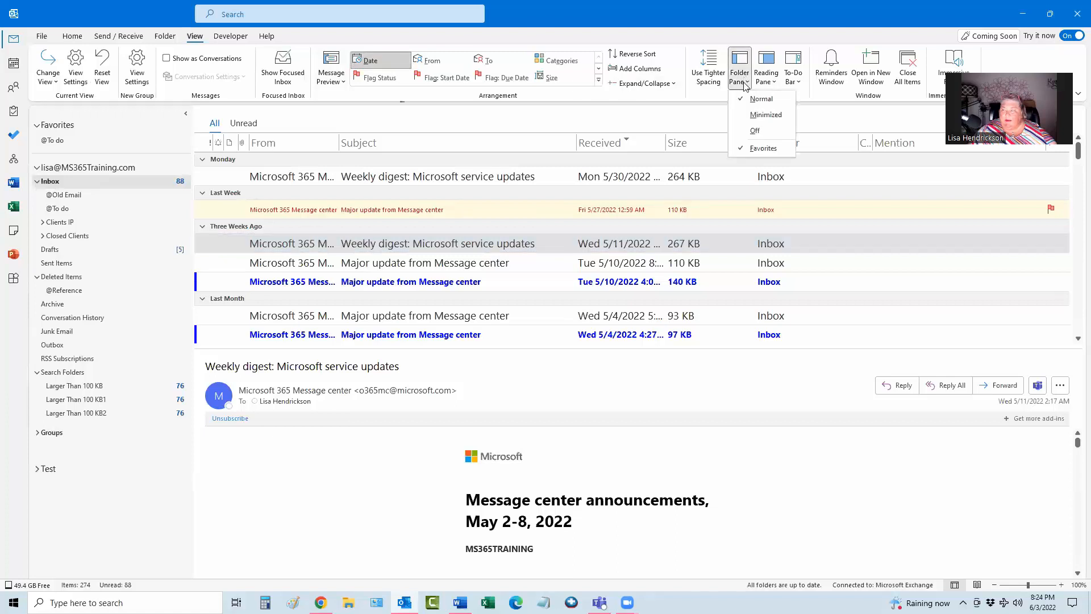
click(761, 149)
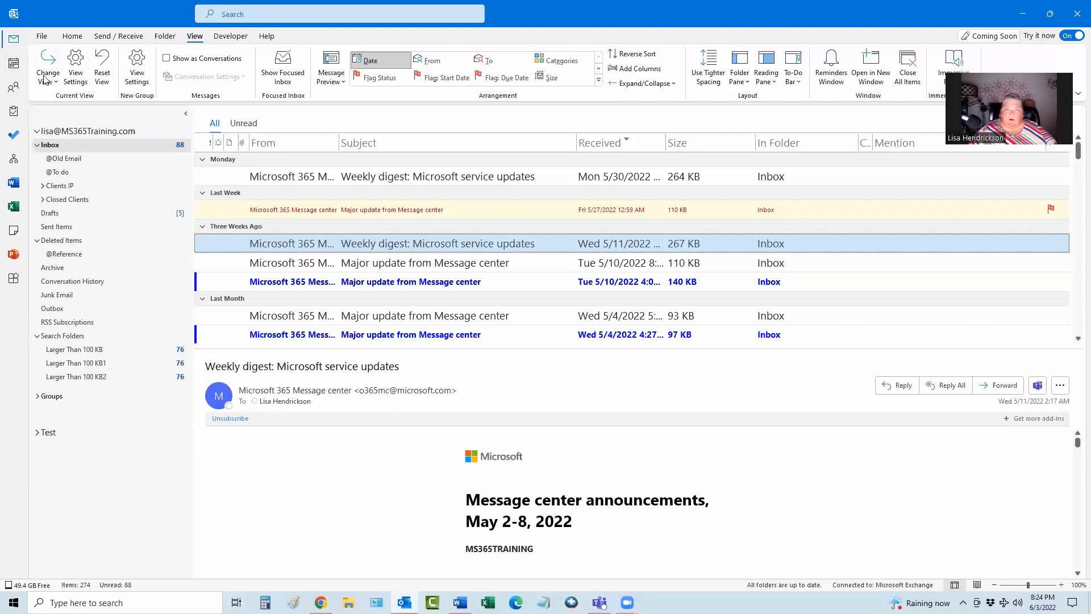
- Open the May 30, 2022 weekly digest and write a reply reading "End of business on Thurs." with the sender's first name below
mouse_move(13, 63)
click(345, 180)
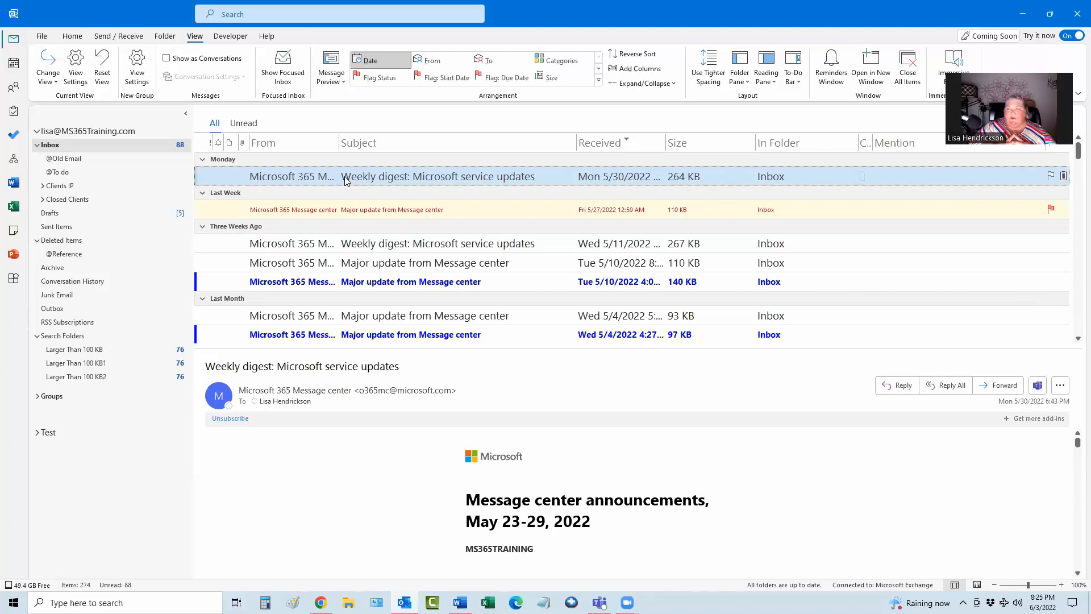
double_click(315, 177)
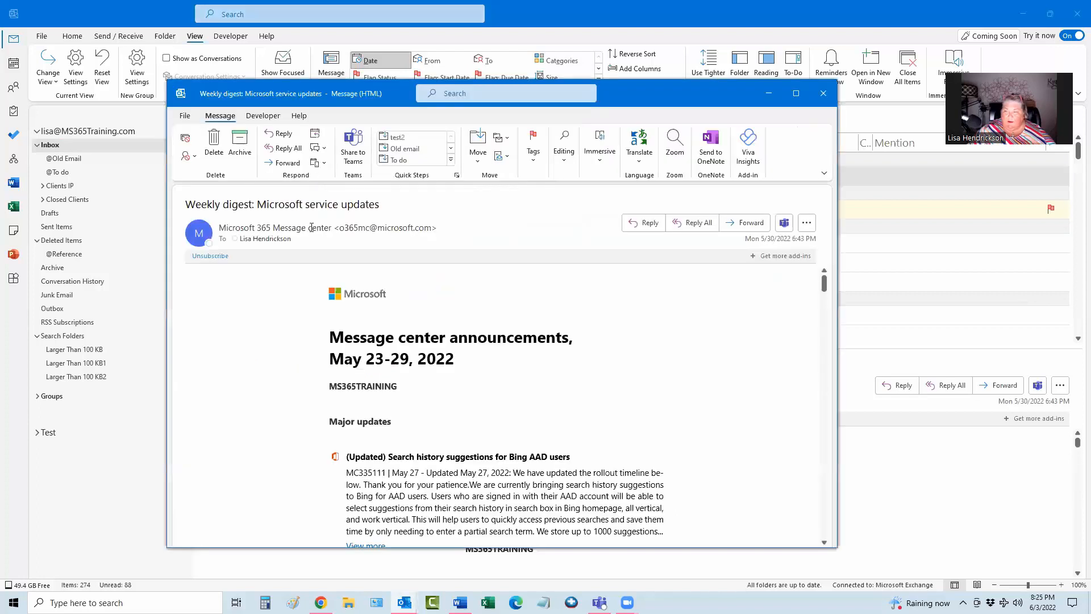
click(287, 138)
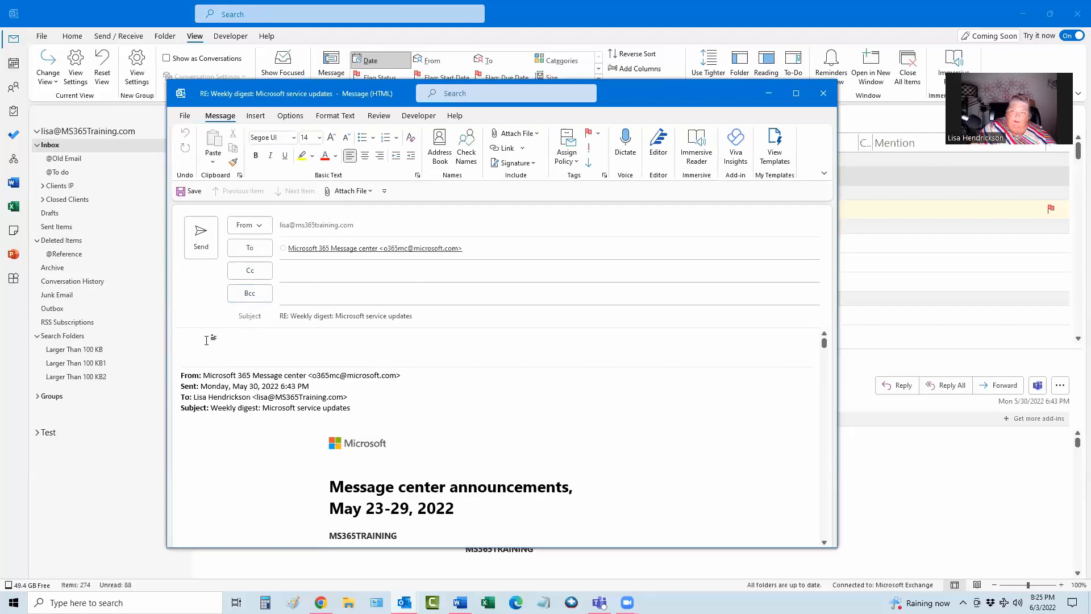
text(End of bus)
text(iness on Thrusd)
key(BackSpace)
key(BackSpace)
key(BackSpace)
key(BackSpace)
text(urs.)
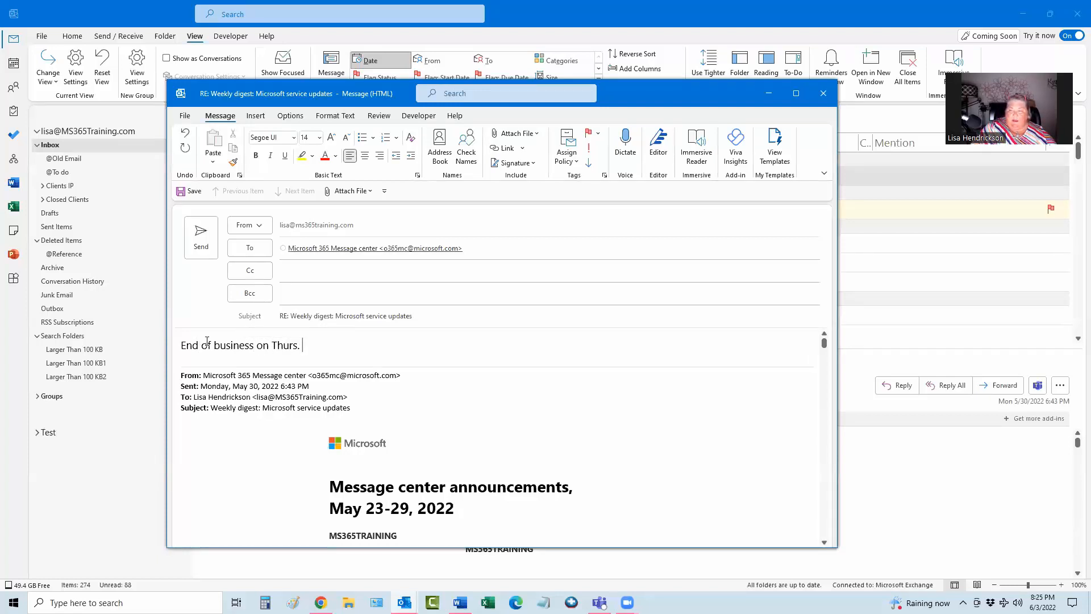
key(Return)
text(Lisa)
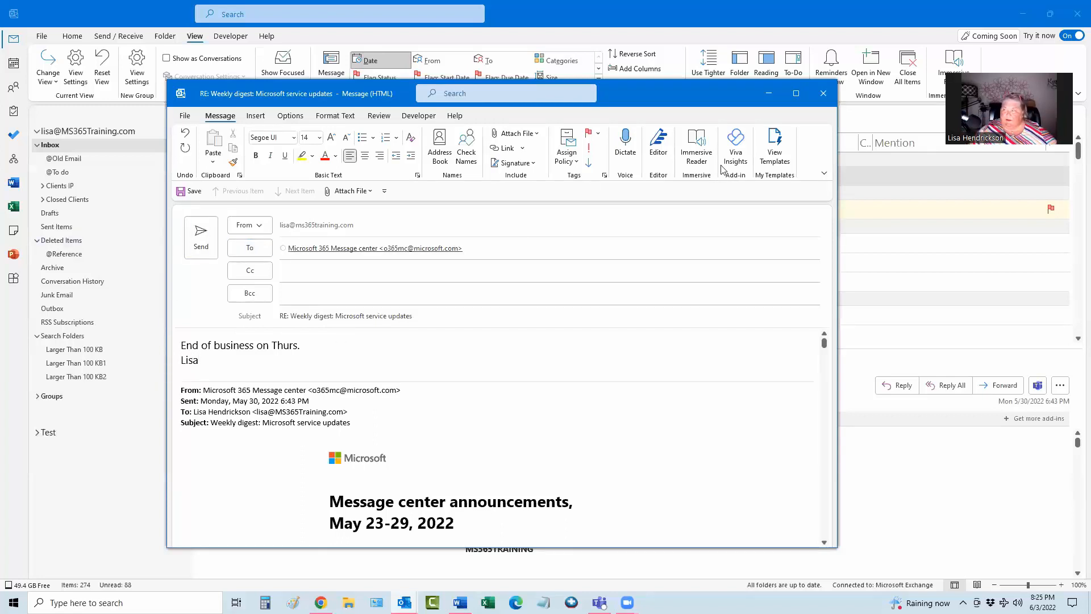
- Discard the reply without saving it and close the weekly digest message
click(823, 93)
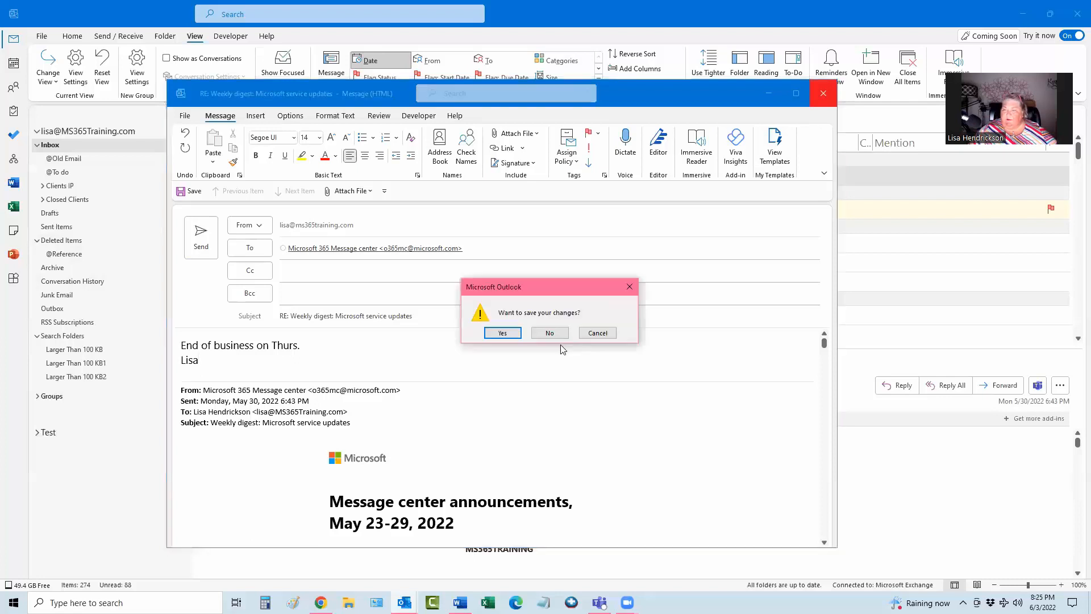
click(550, 334)
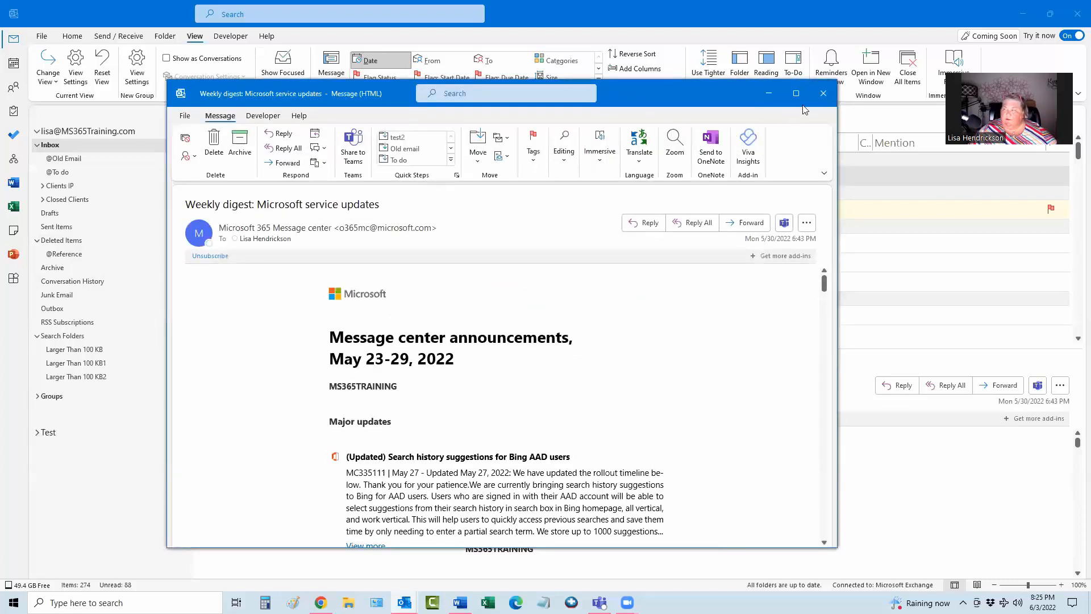
click(824, 94)
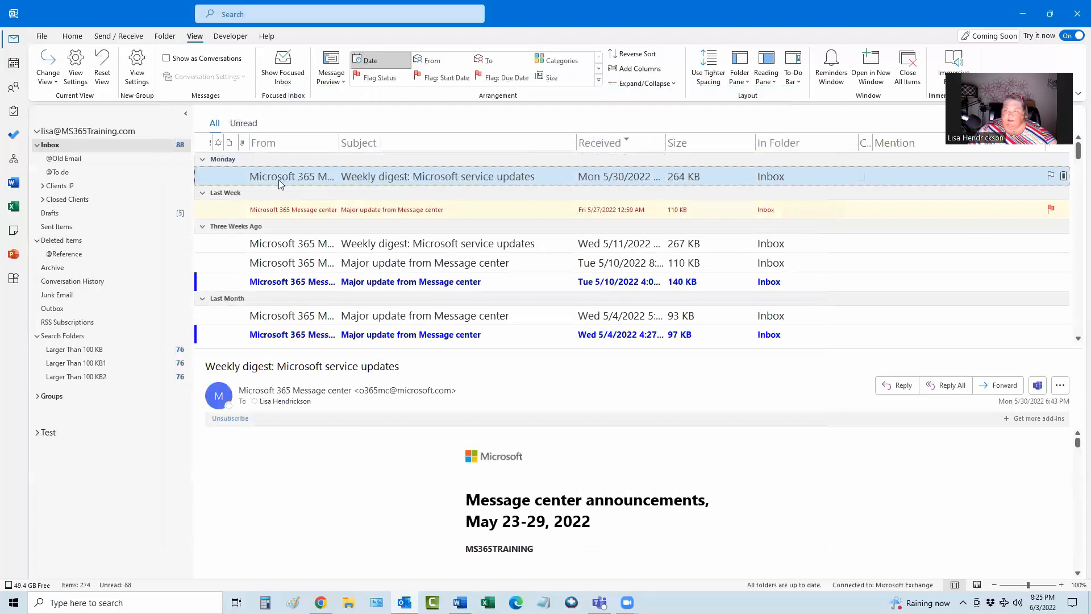
- Create a calendar appointment from the May 30, 2022 weekly digest, check the email text in its body, and save it
drag(275, 179, 15, 67)
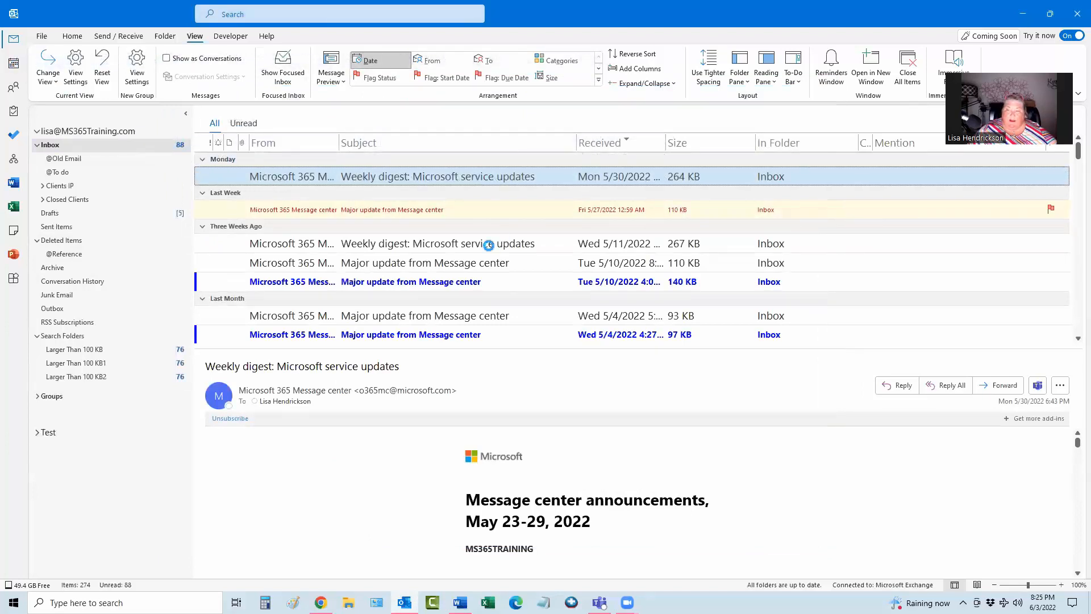
scroll(268, 291, down, 15)
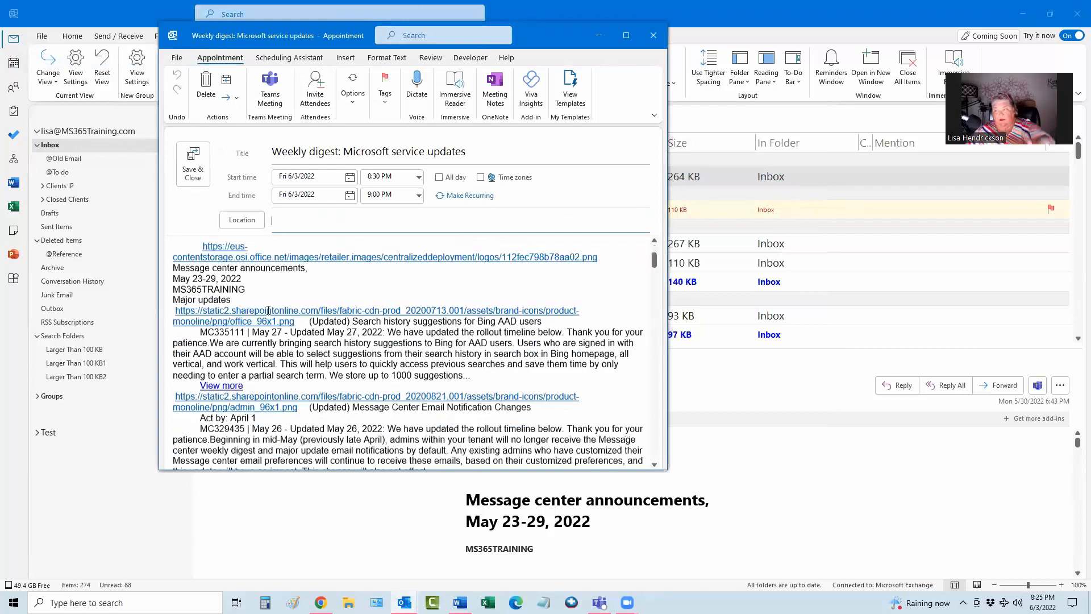
scroll(275, 329, down, 10)
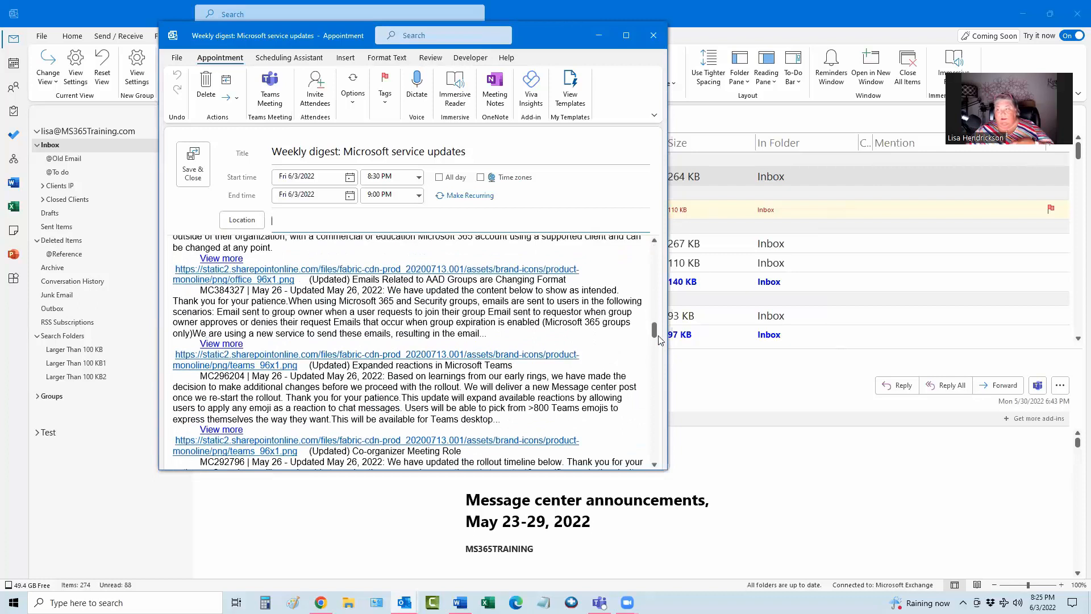
drag(654, 331, 658, 250)
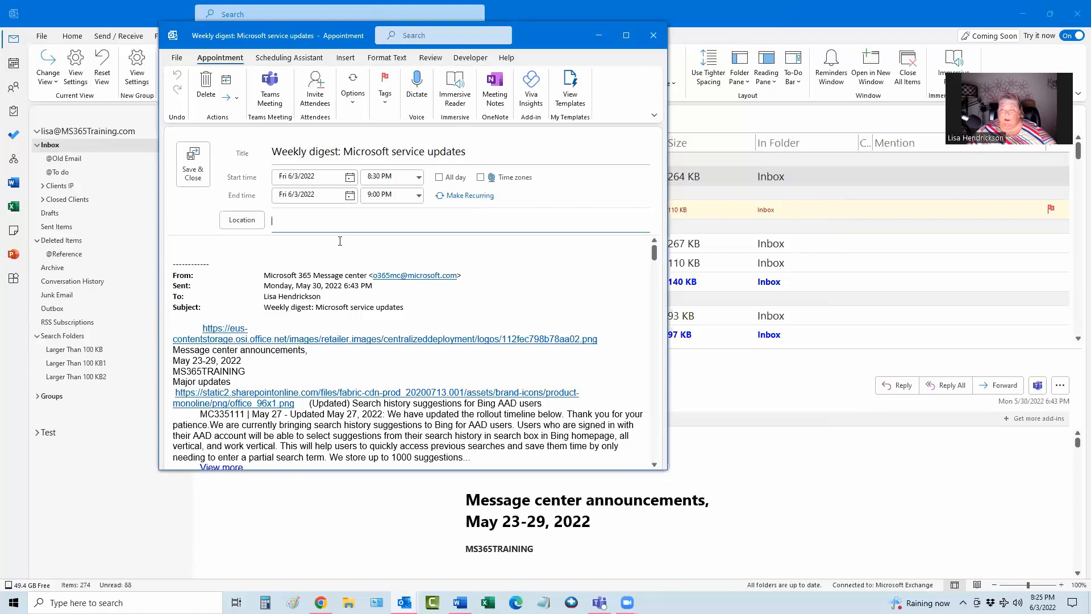
click(202, 169)
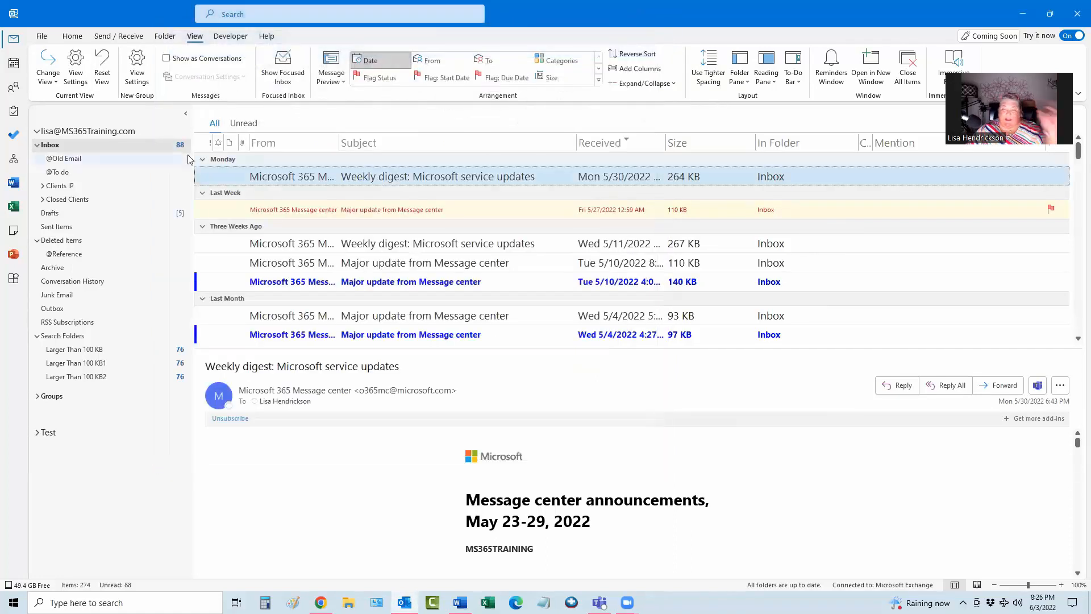
- Close the reminder window and examine the Friday, June 3 weekly digest appointment and its body text in the calendar
key(End)
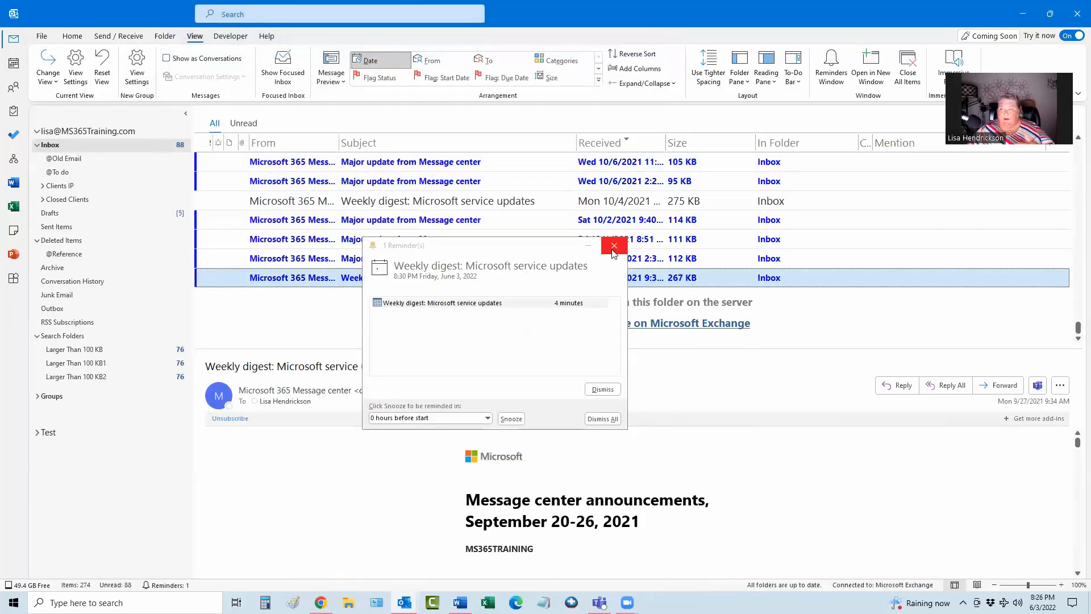
click(613, 247)
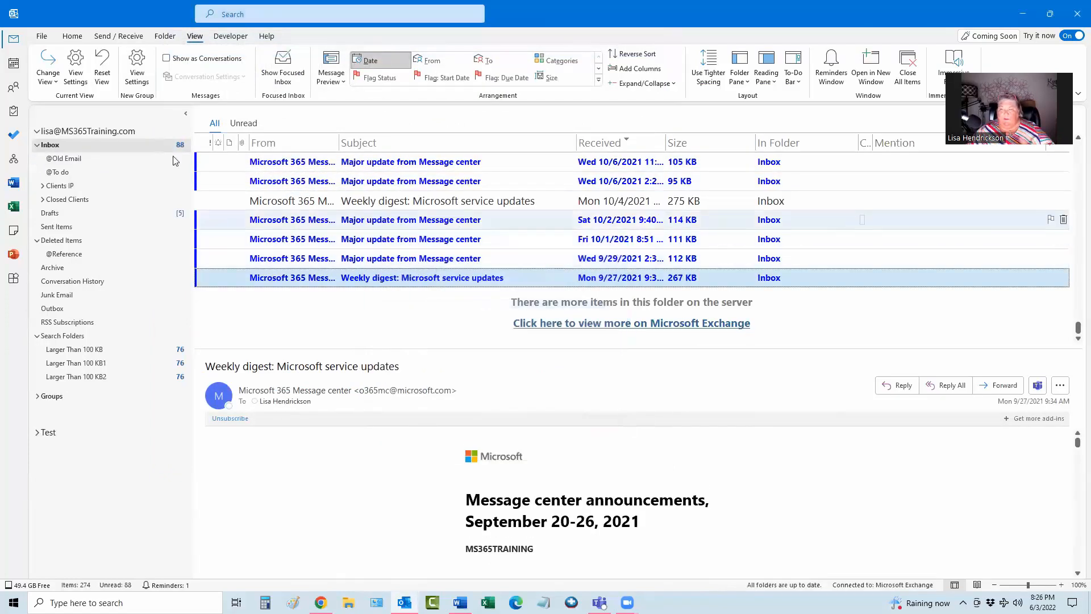
click(13, 64)
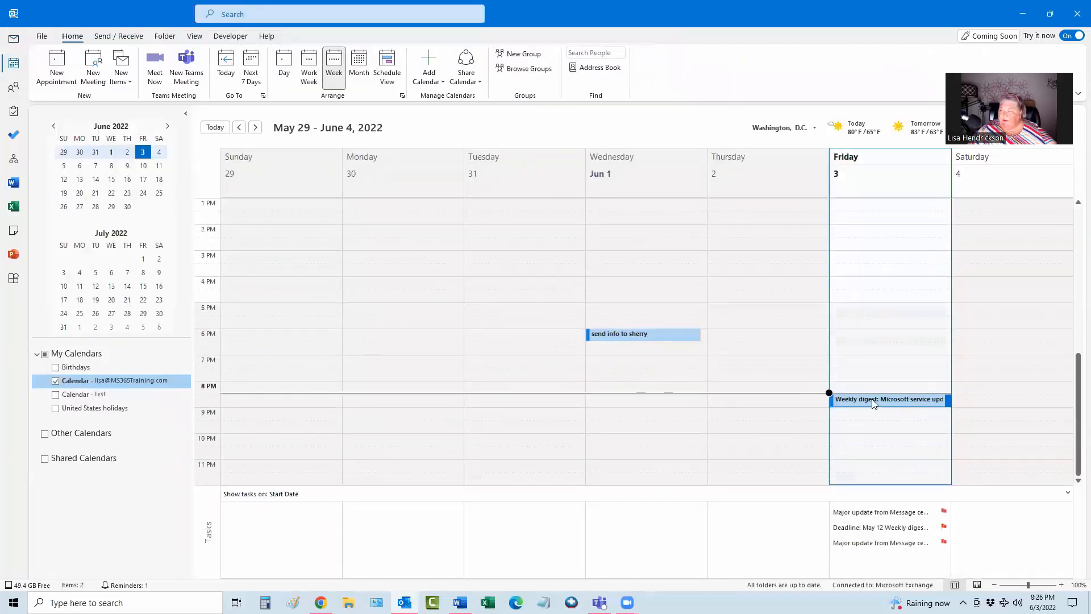
double_click(869, 402)
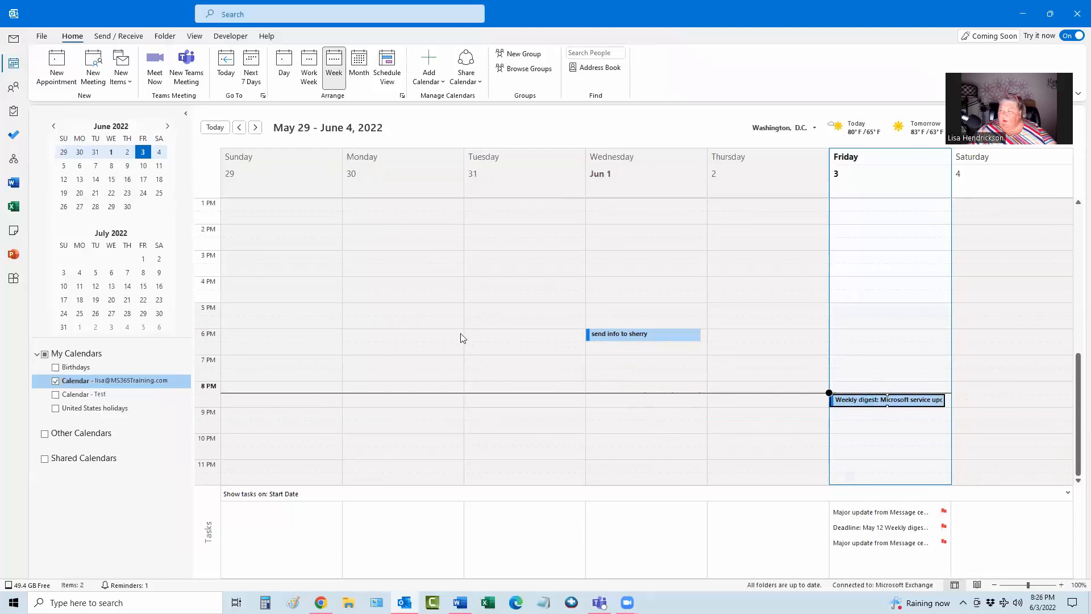
scroll(251, 363, down, 1)
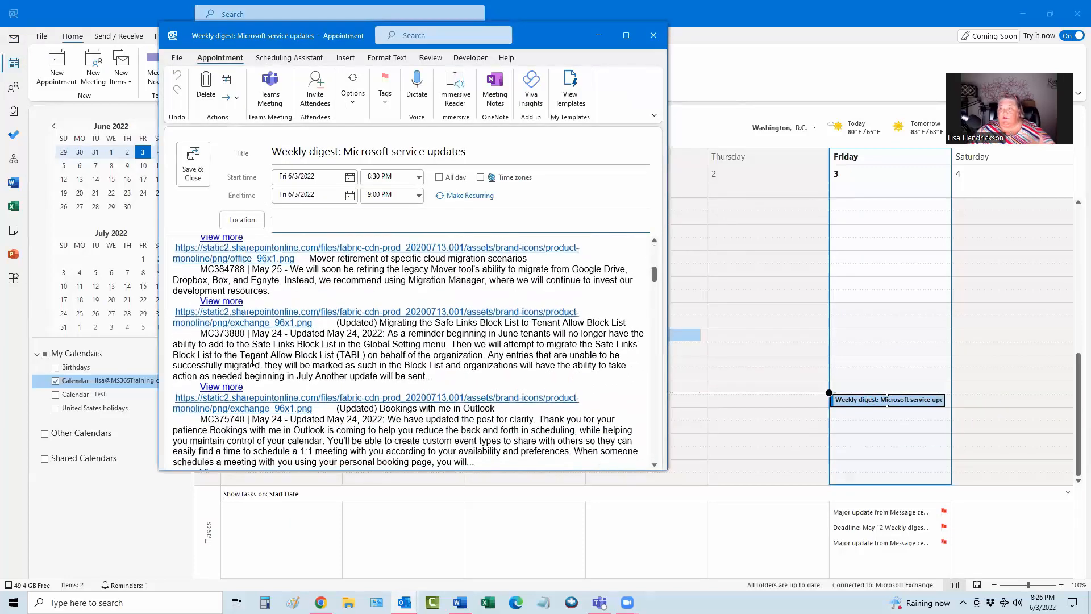
scroll(251, 363, down, 10)
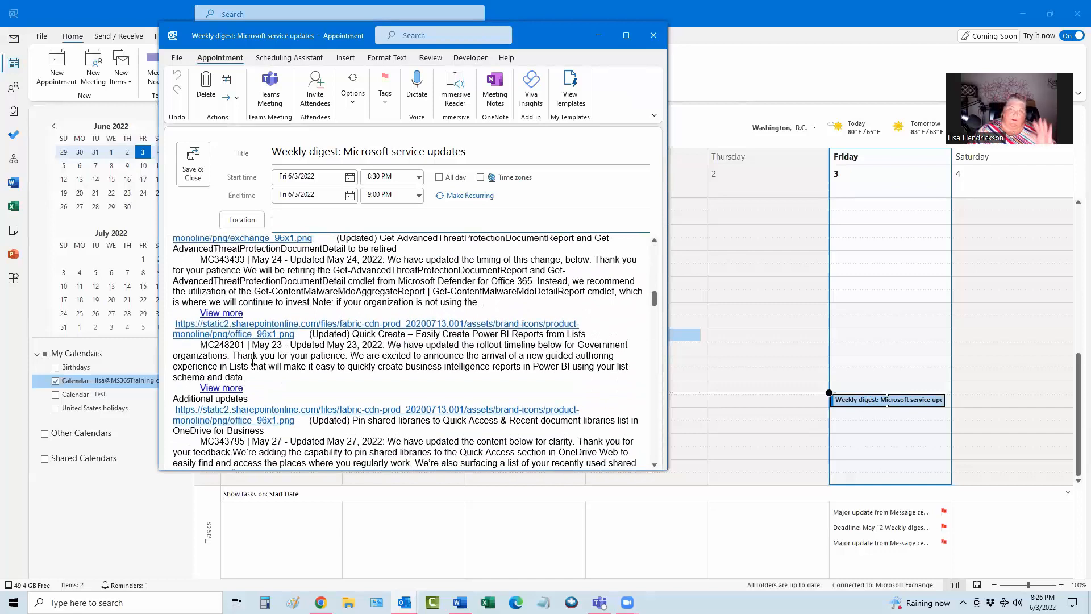
click(652, 36)
mouse_move(845, 405)
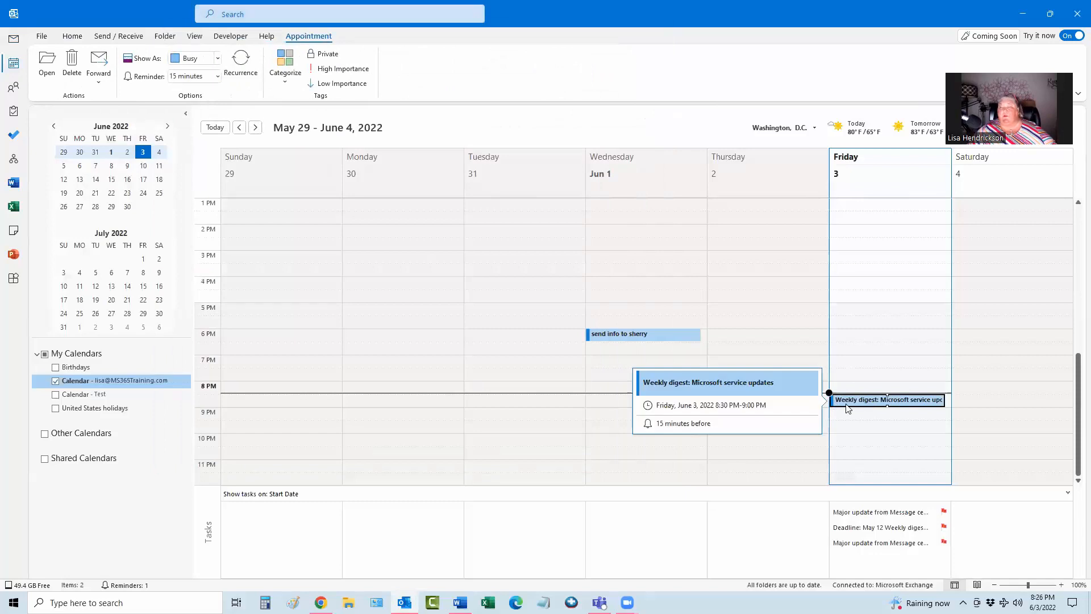
- Create a contact from the October 4, 2021 weekly digest in the inbox, look through its notes, and close it without saving
click(14, 39)
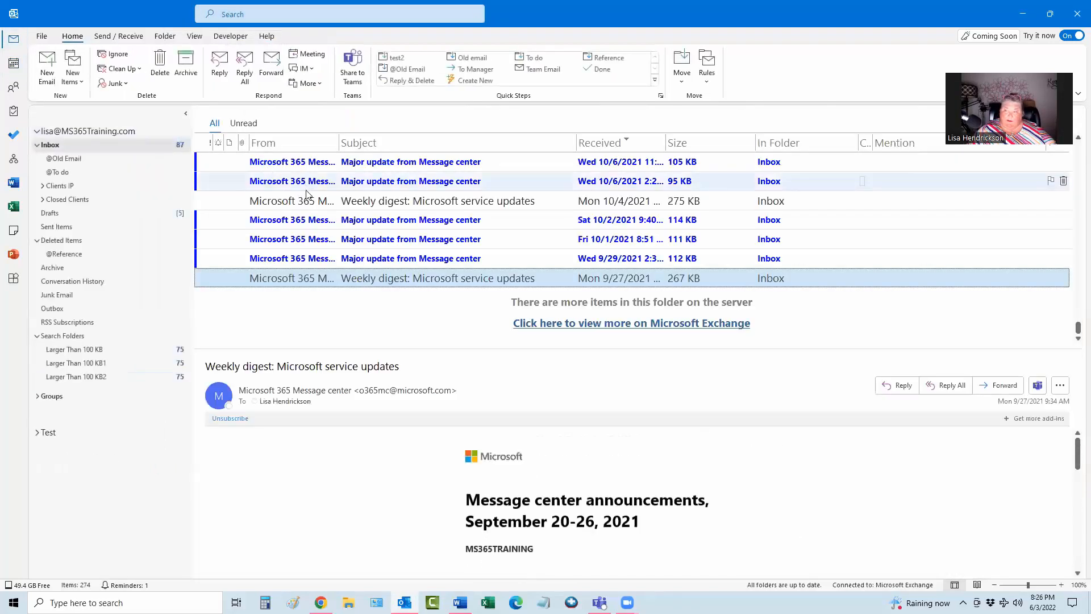
click(301, 203)
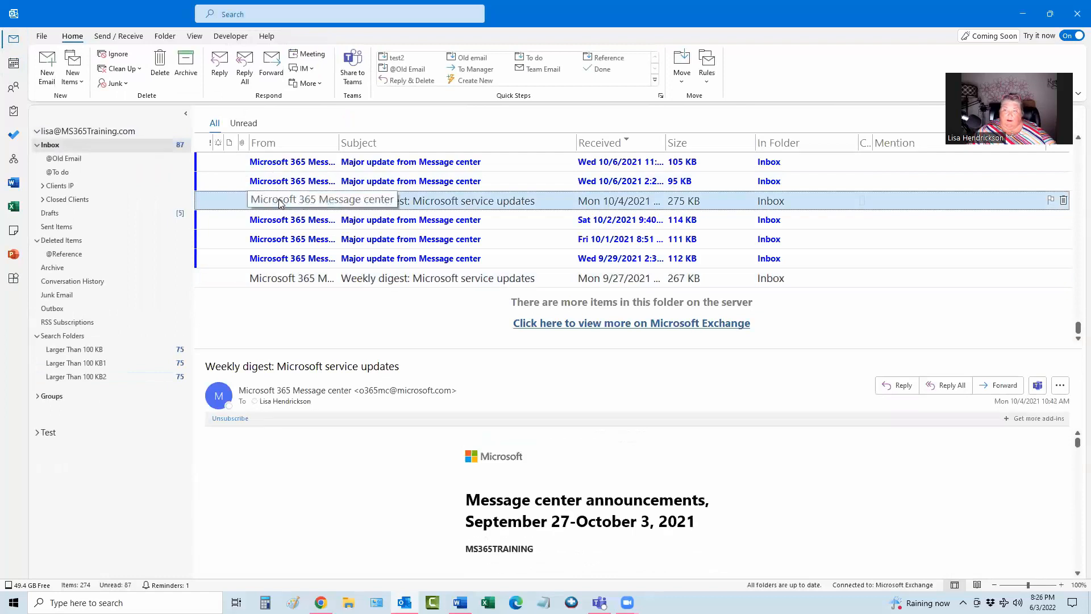
drag(278, 203, 17, 115)
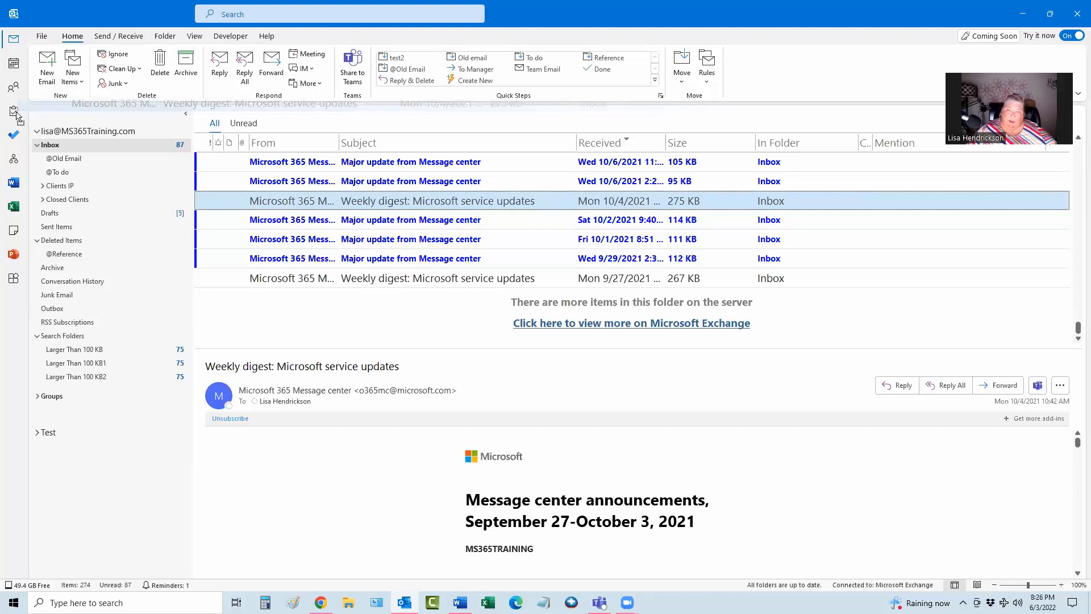
drag(17, 116, 14, 89)
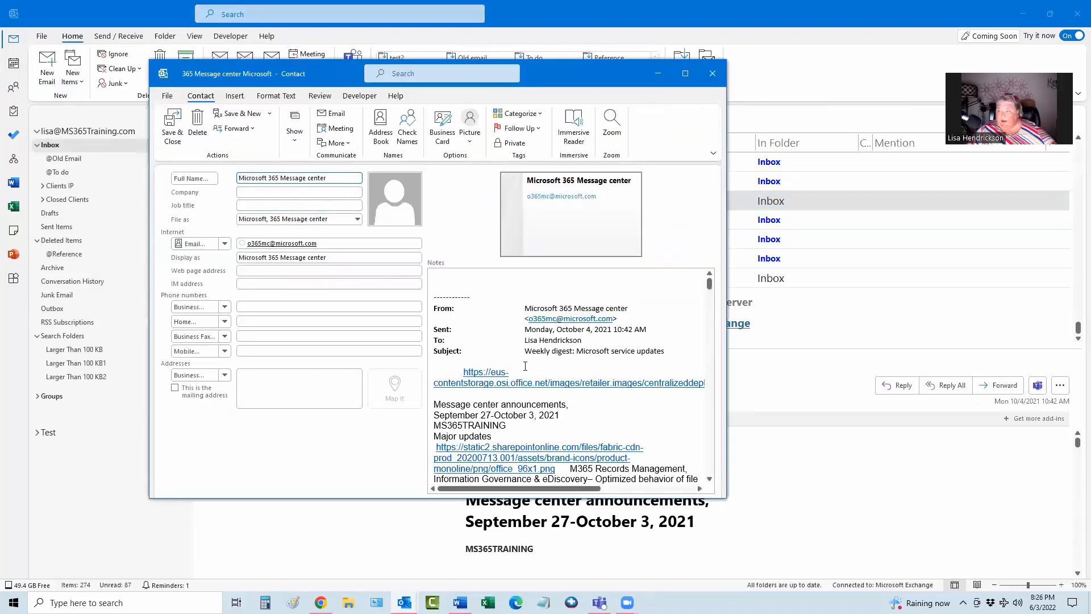
scroll(525, 366, down, 10)
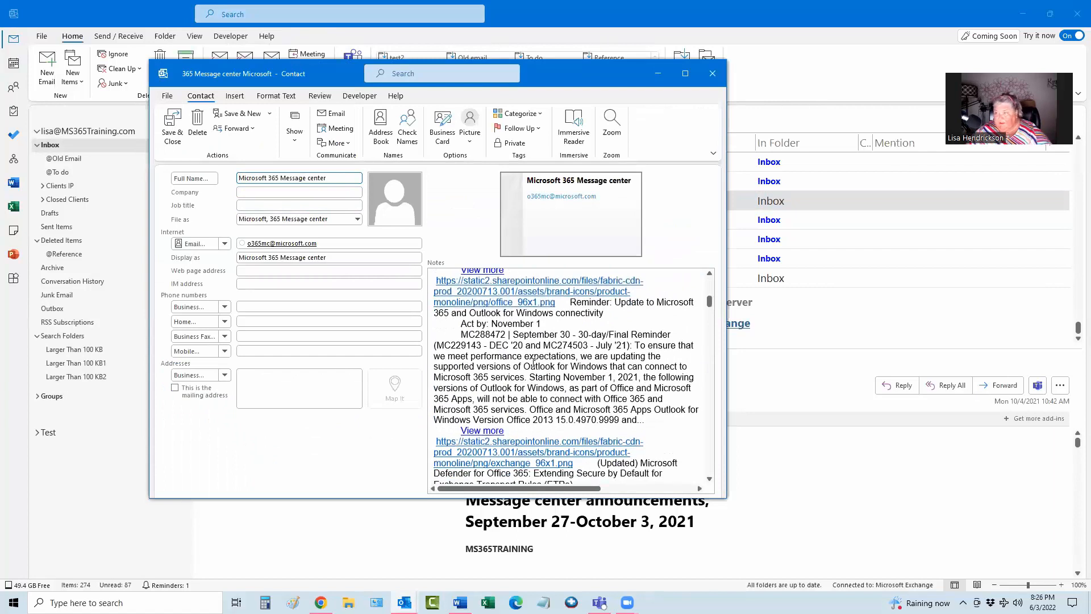
scroll(533, 363, up, 2)
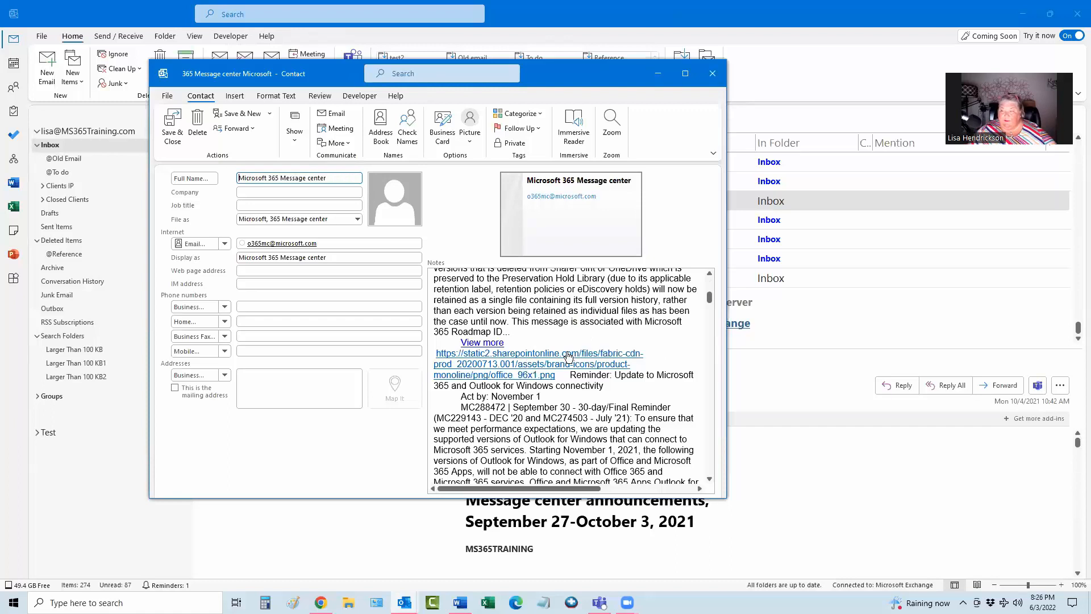
scroll(569, 357, down, 10)
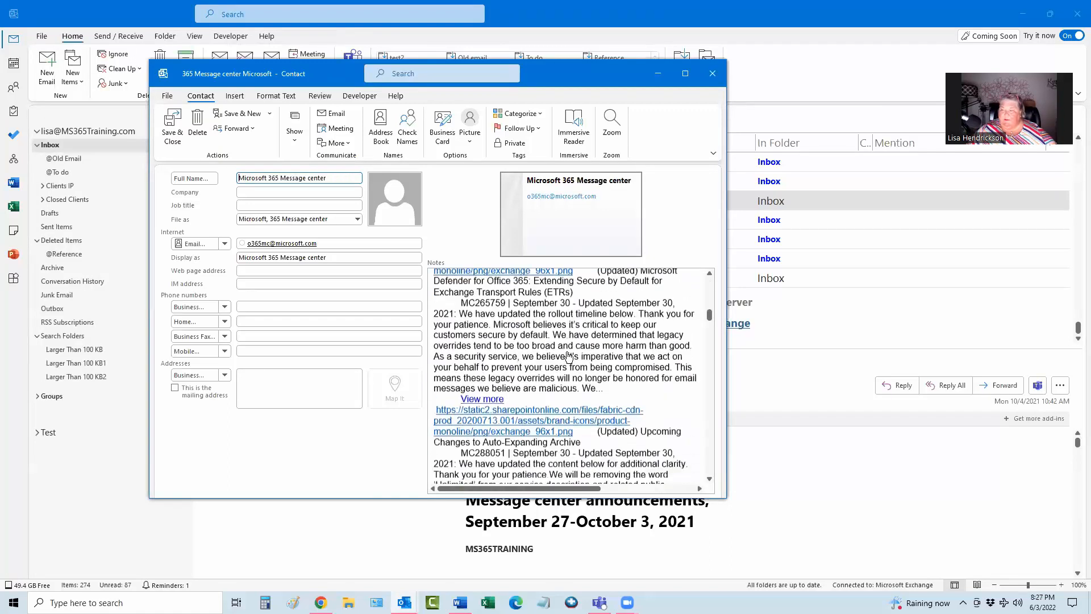
scroll(568, 356, down, 5)
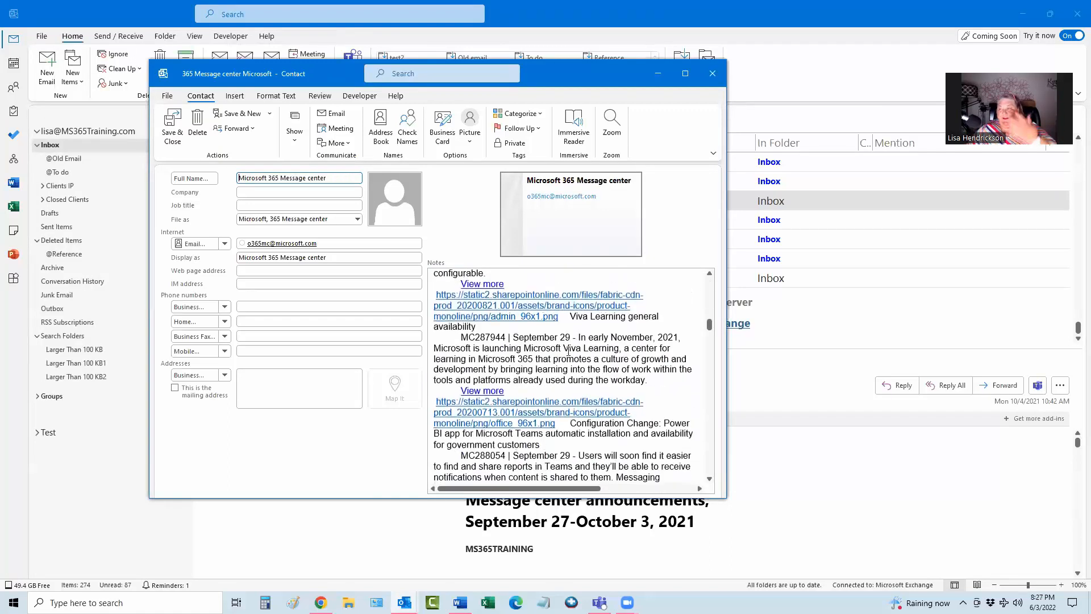
scroll(568, 351, down, 6)
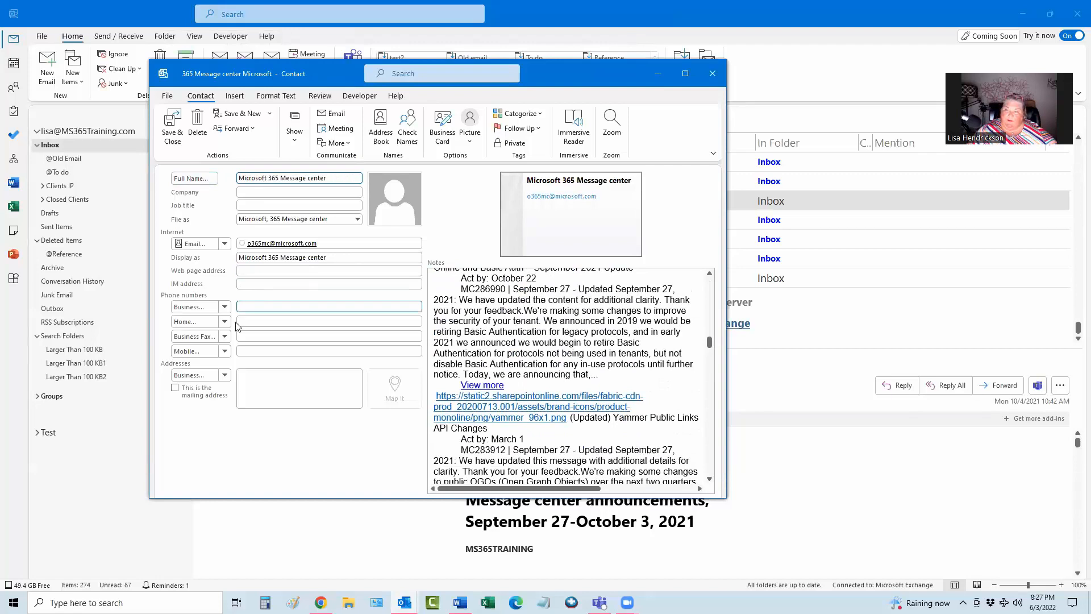
click(710, 73)
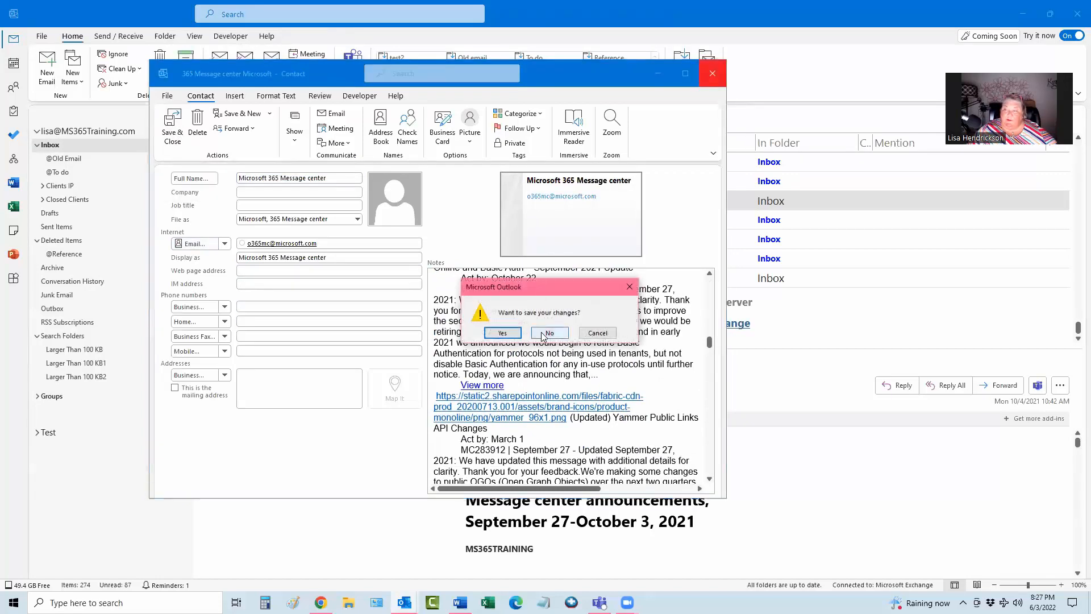
click(544, 333)
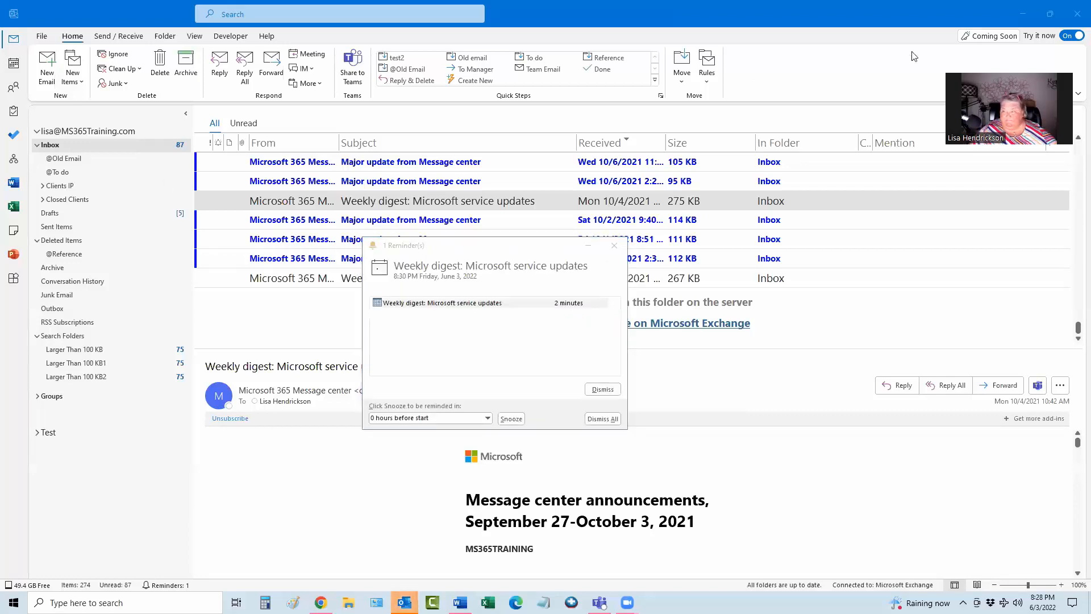
- Dismiss all active reminders
click(602, 419)
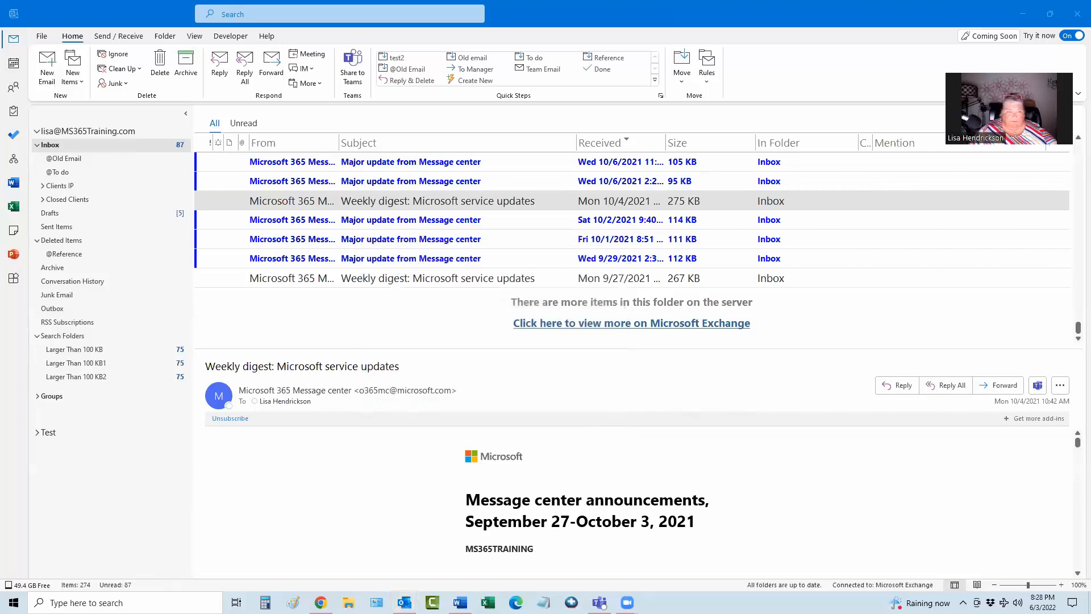
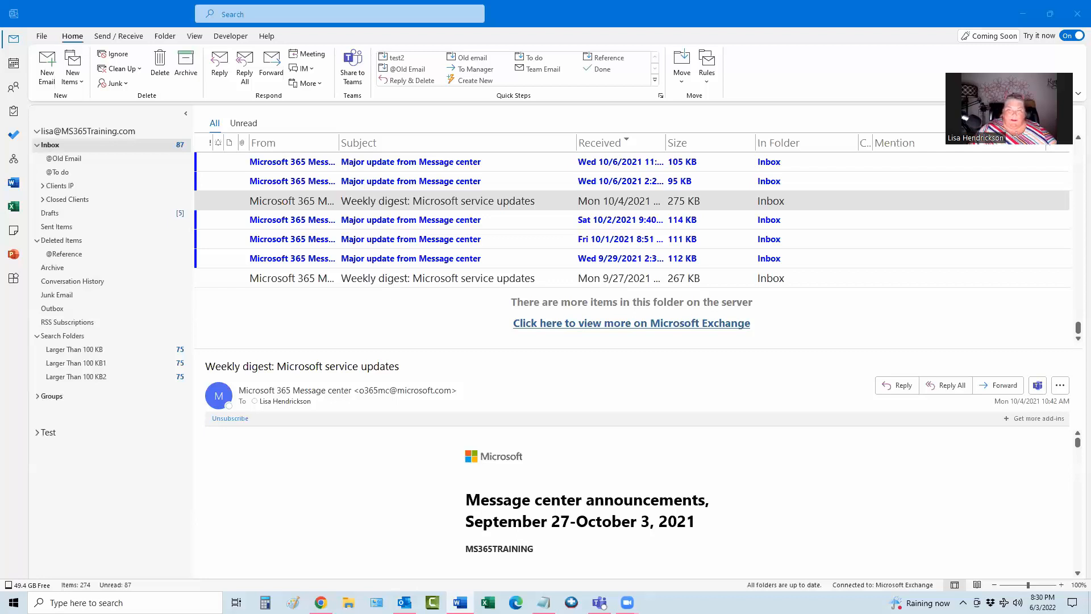
- Check the search scope choices, search the current mailbox for "microsoft", and look through the results
click(225, 16)
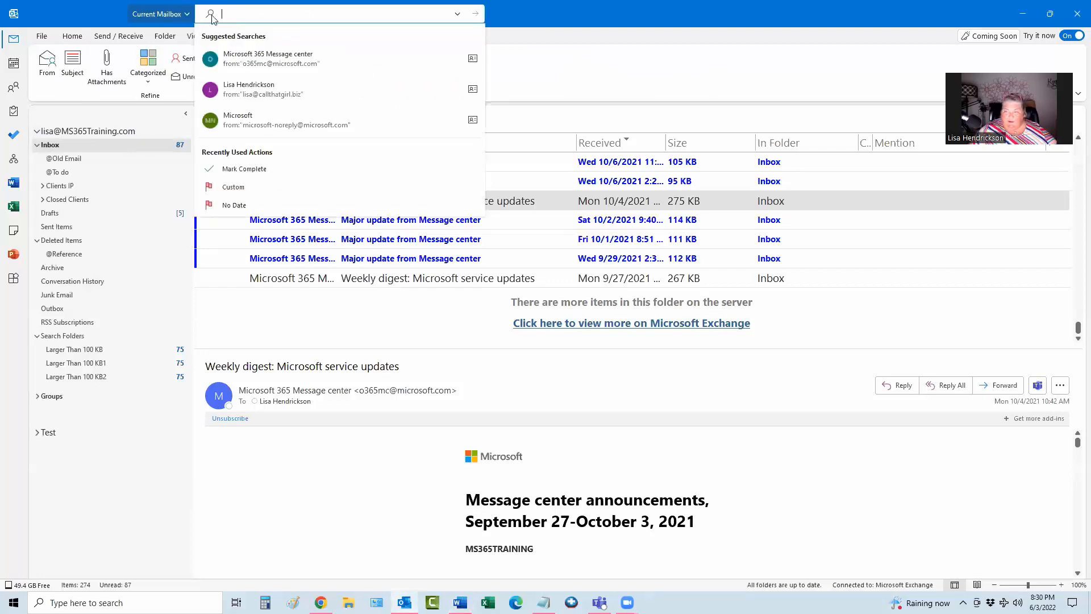
click(182, 16)
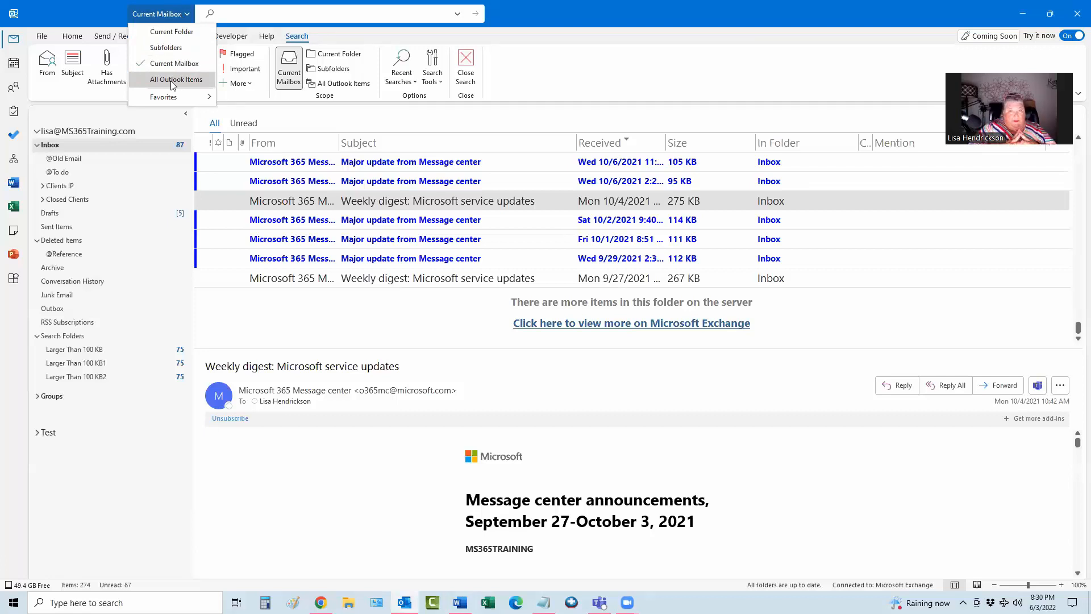
click(251, 20)
click(251, 20)
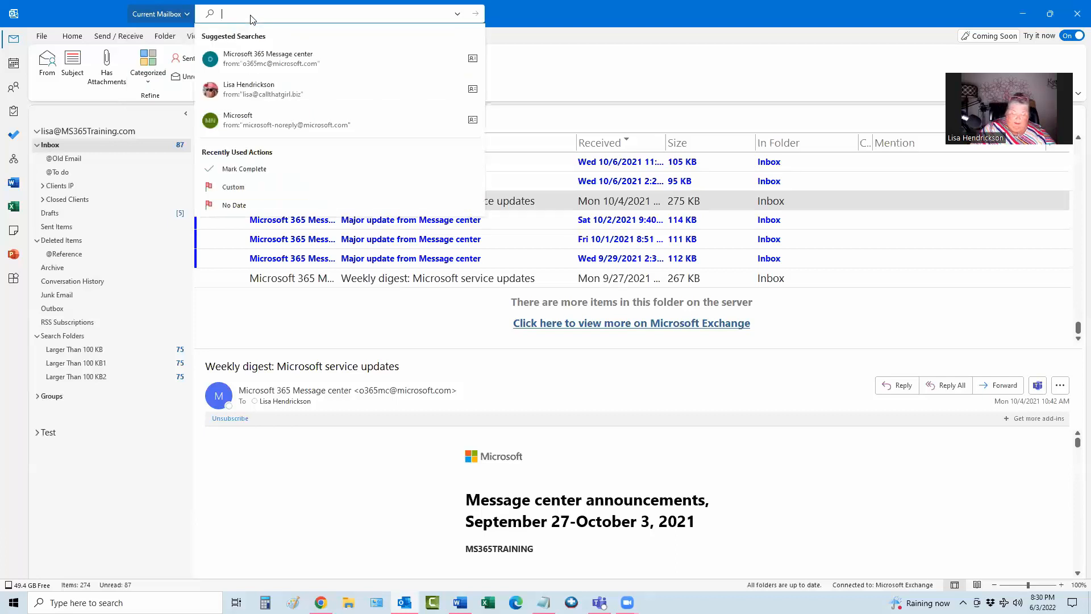
text(microsoft)
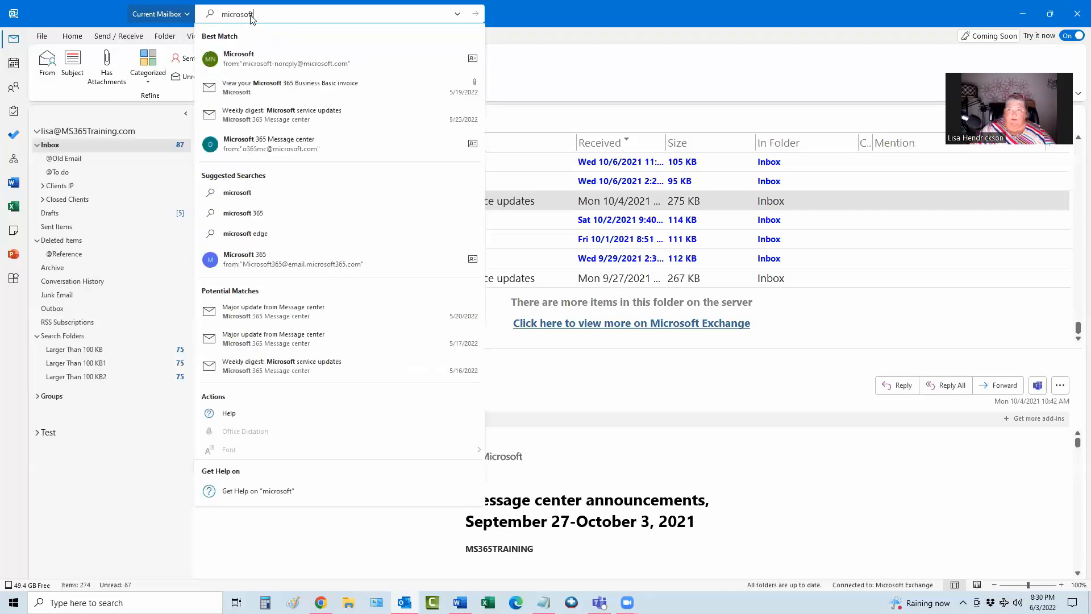
key(Return)
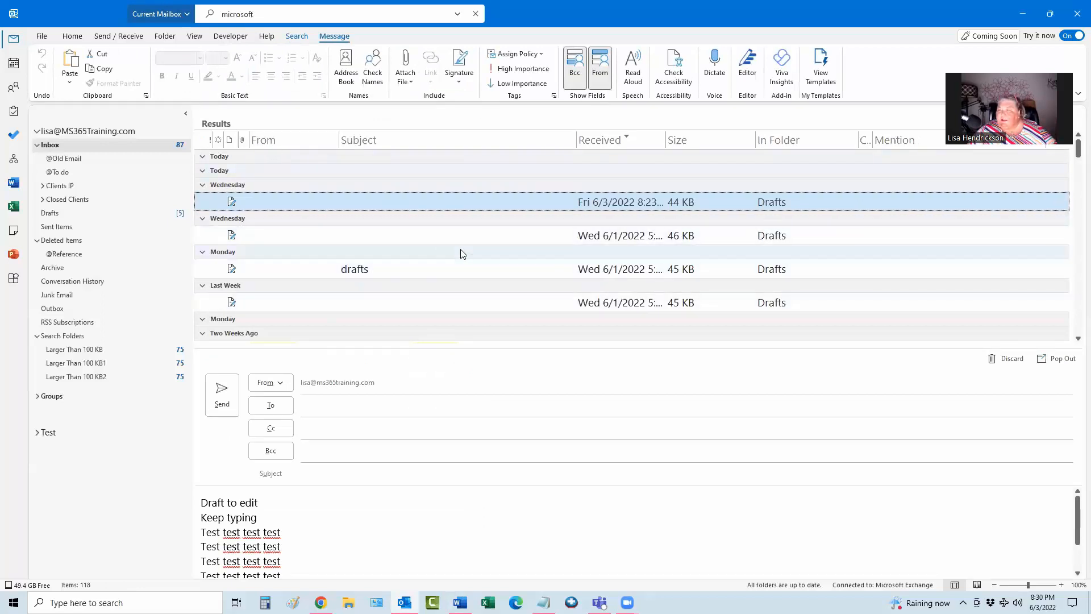
scroll(468, 215, down, 5)
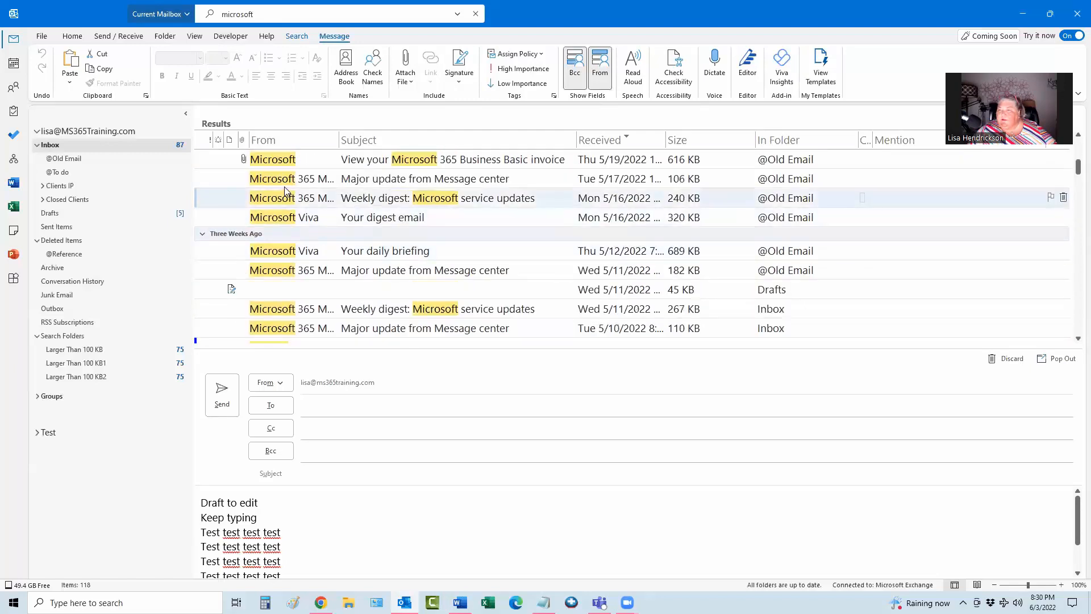
scroll(395, 182, up, 6)
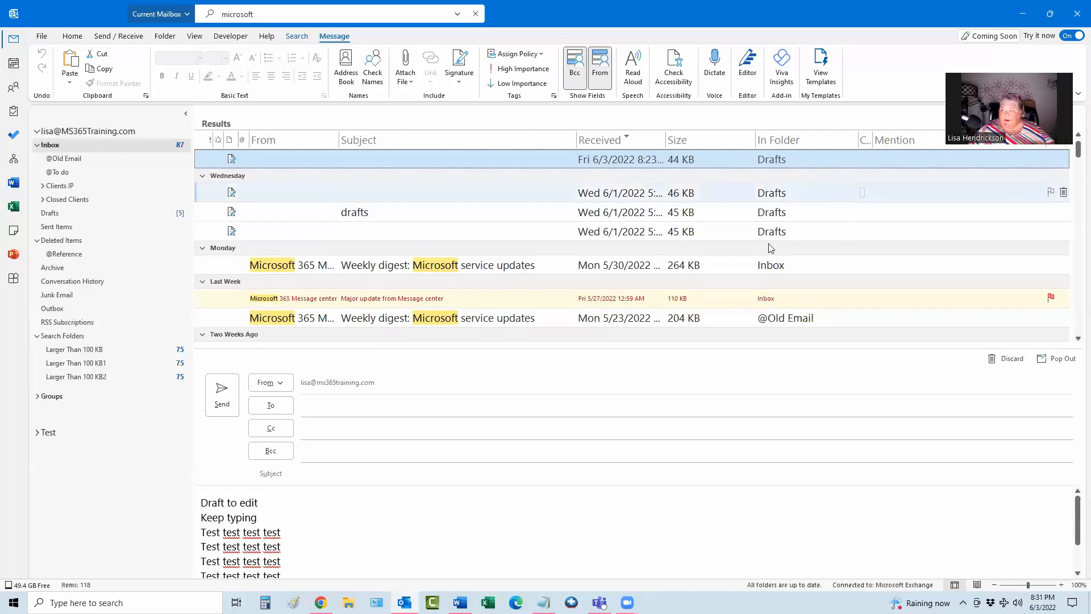
- Browse All Document fields in the Field Chooser and try to add the Author field as a column in the results list
right_click(779, 142)
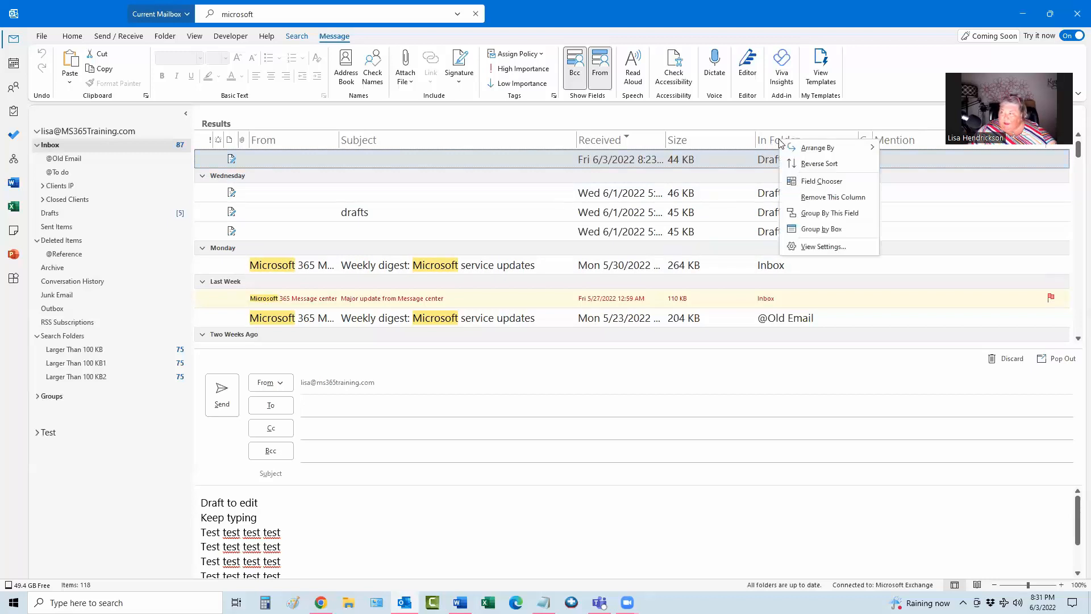
click(811, 186)
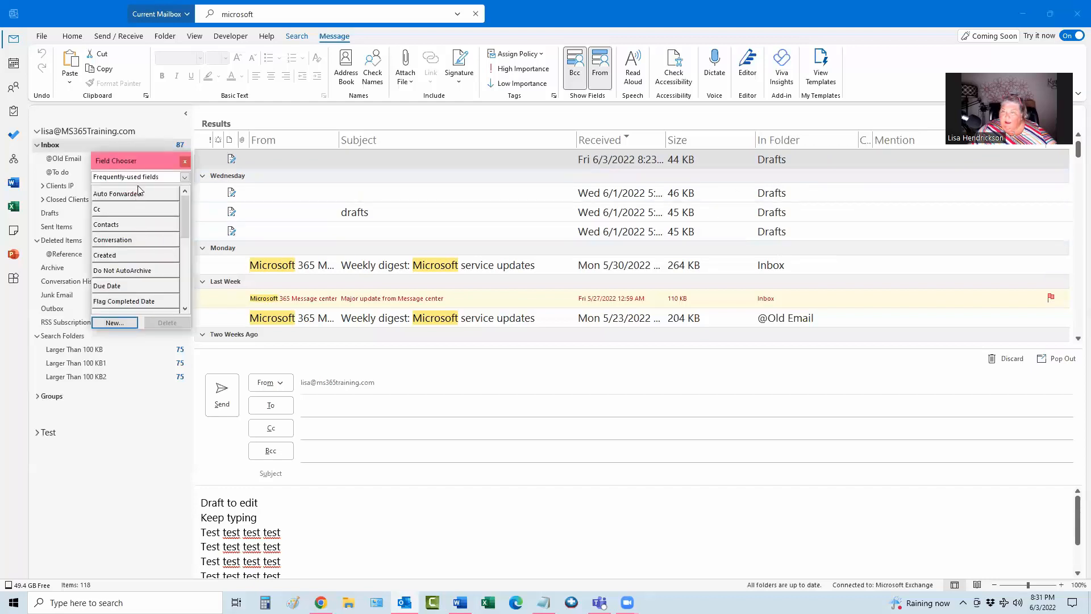
click(138, 177)
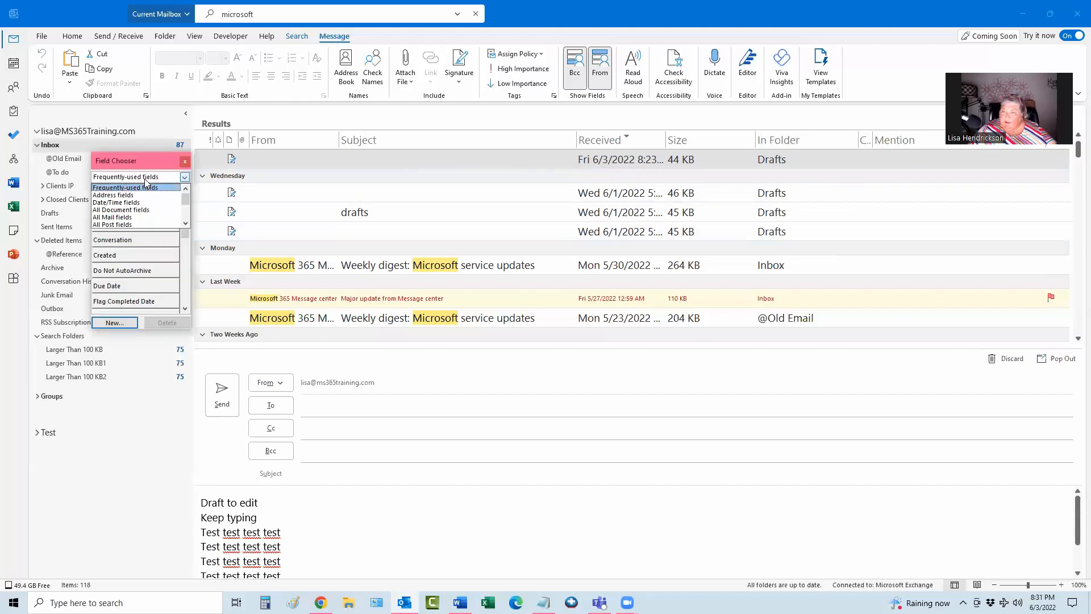
click(134, 213)
scroll(124, 246, down, 5)
scroll(108, 215, down, 5)
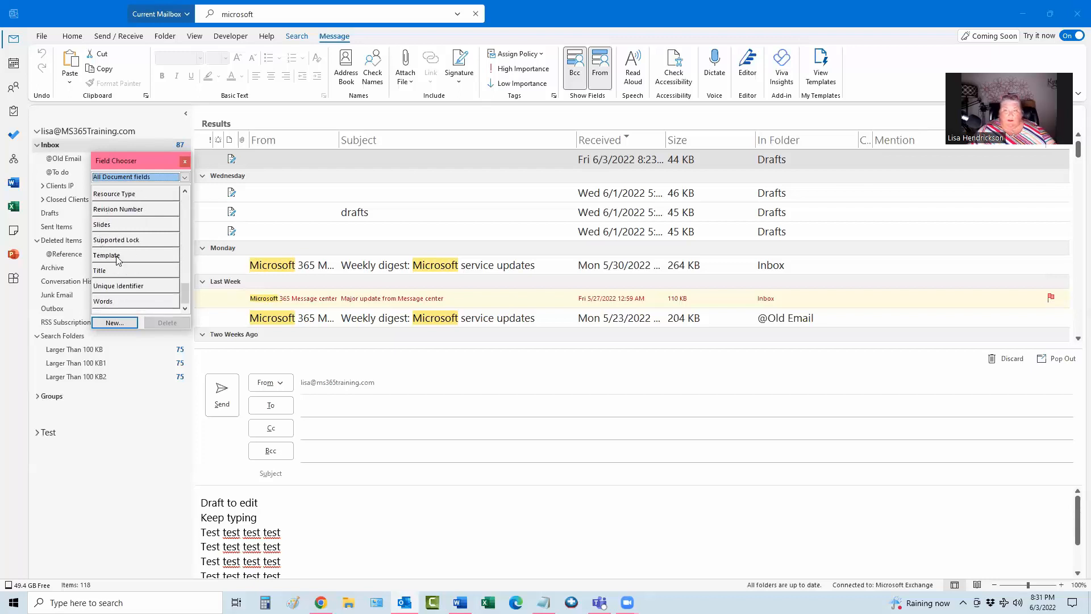
scroll(123, 236, up, 10)
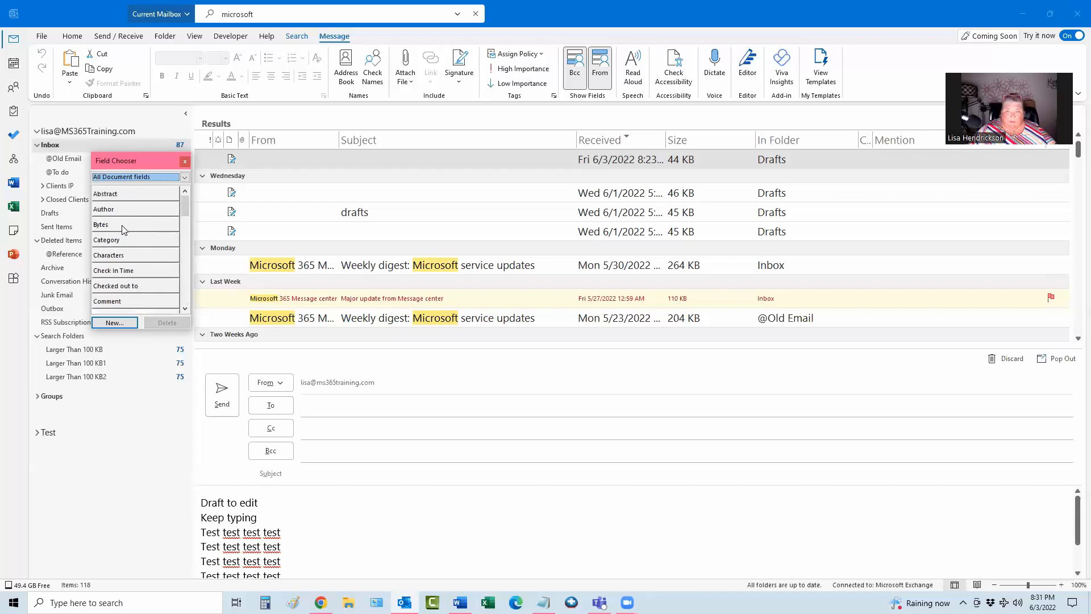
drag(126, 212, 400, 142)
scroll(398, 217, down, 5)
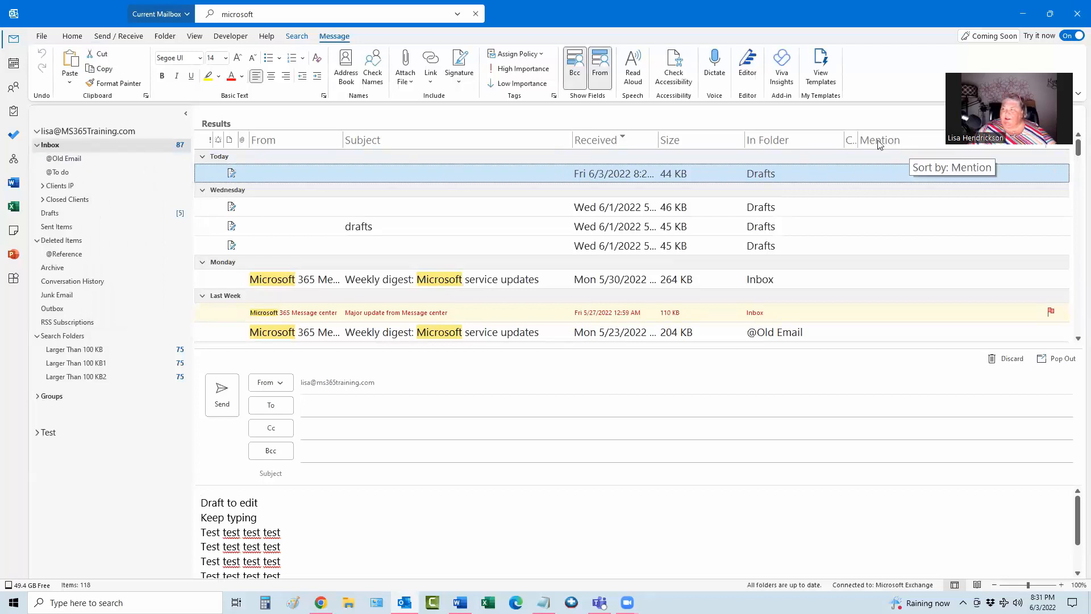
- Widen the Categories column, remove the Categories and Mention columns from the results list, and close the Field Chooser
drag(844, 142, 808, 144)
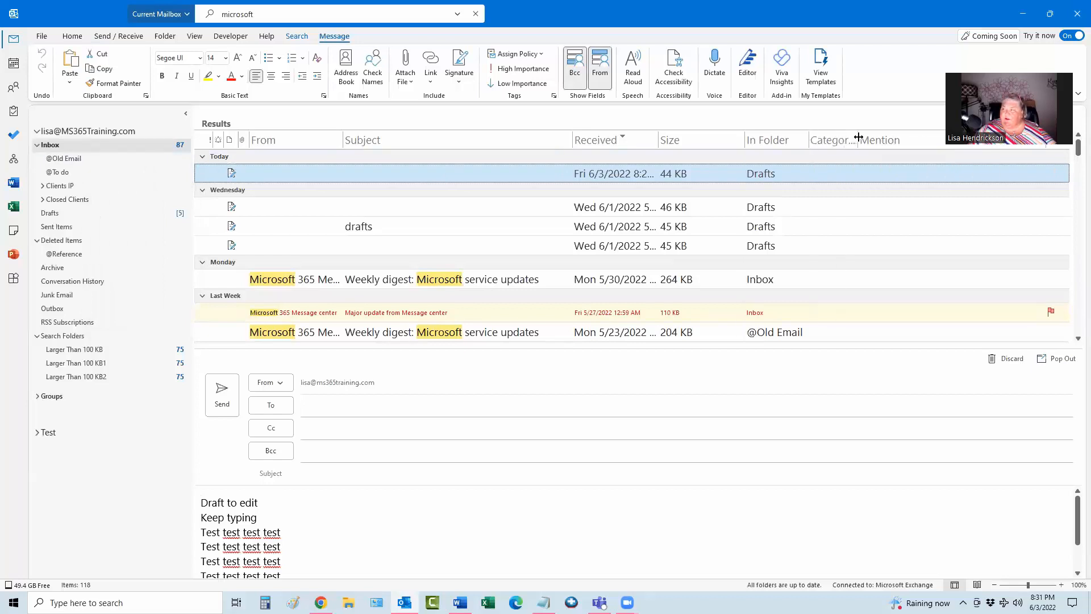
right_click(829, 143)
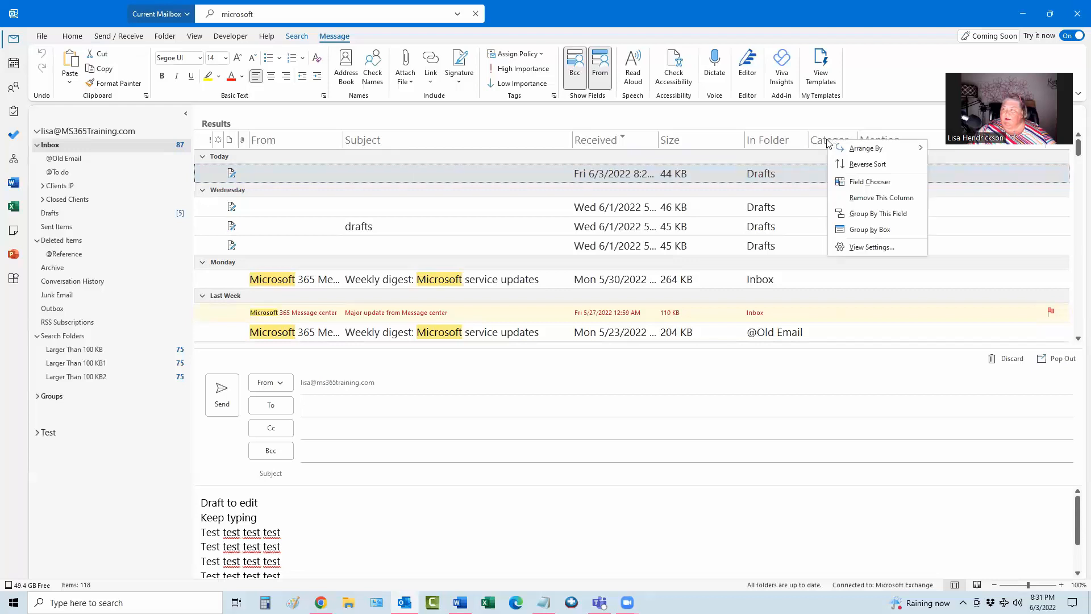
click(848, 180)
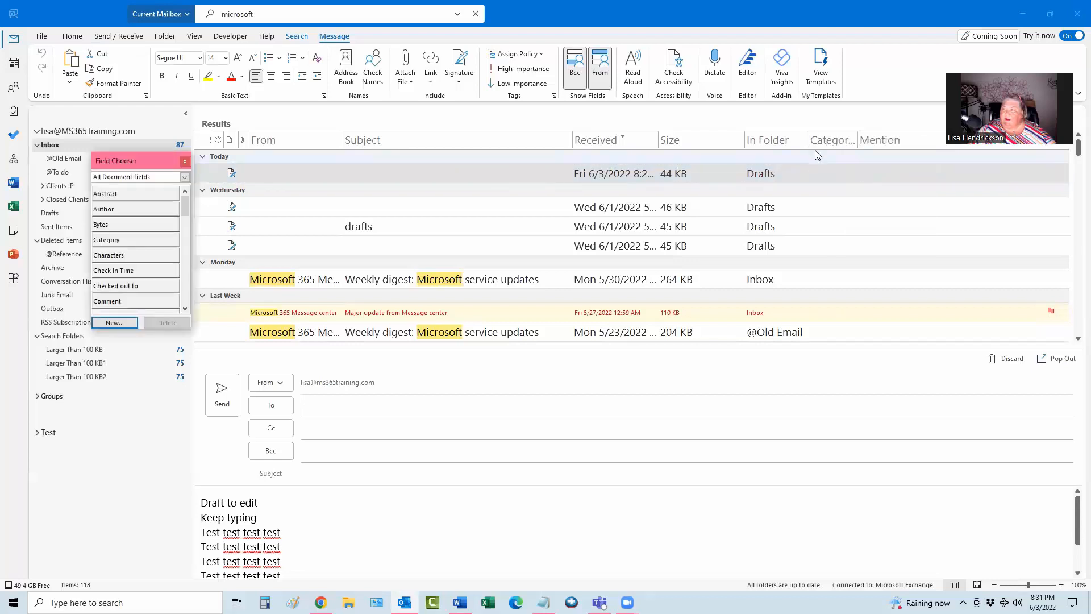
drag(824, 142, 157, 248)
drag(896, 142, 166, 274)
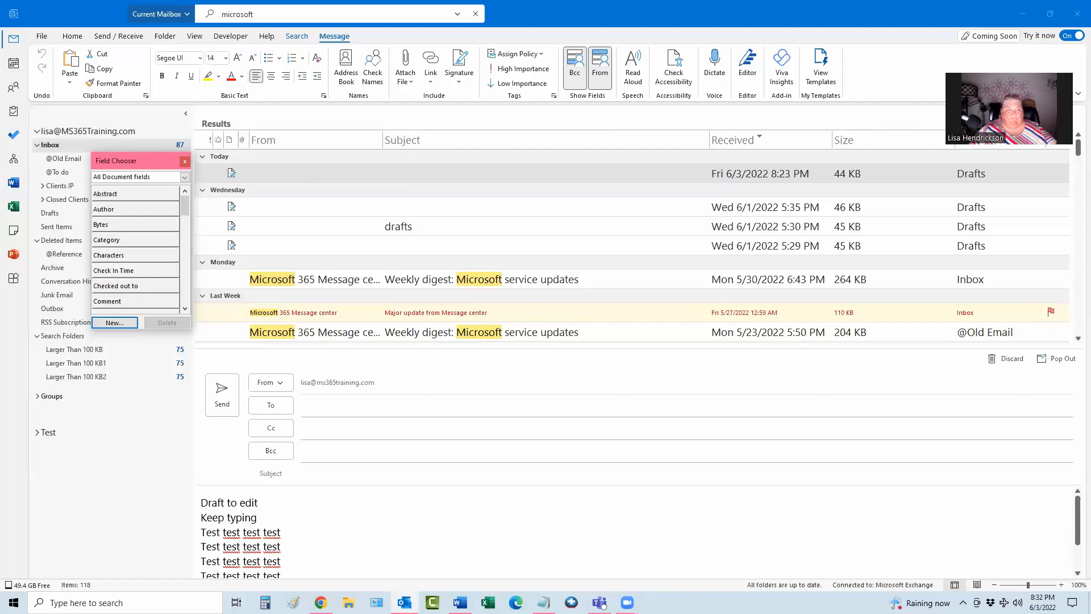
click(184, 161)
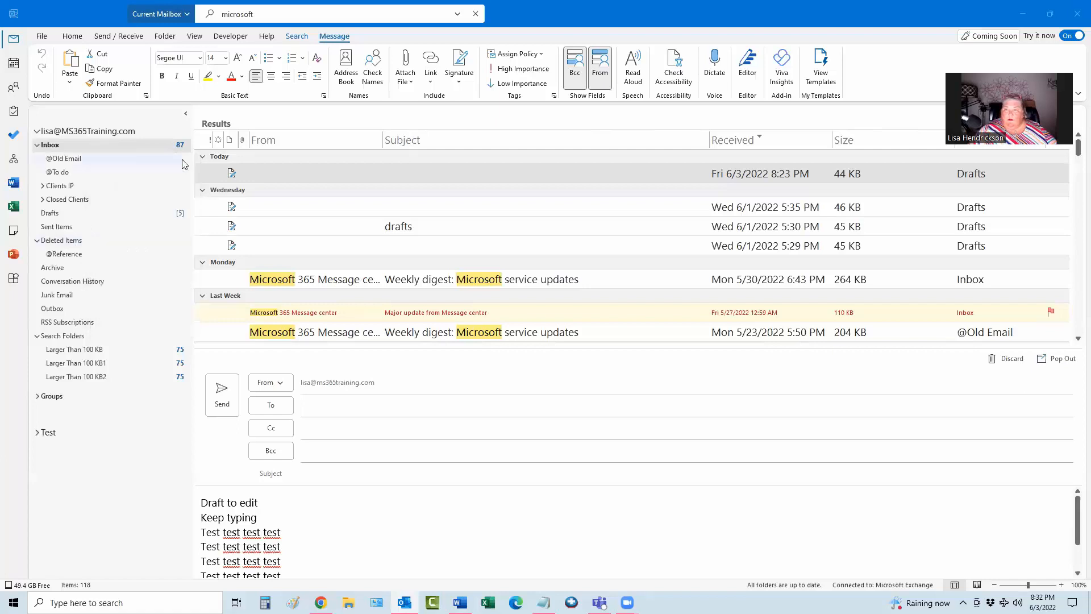
- Reopen the Field Chooser from the column headers, look through the All Mail fields and other field sets, and close it
right_click(311, 145)
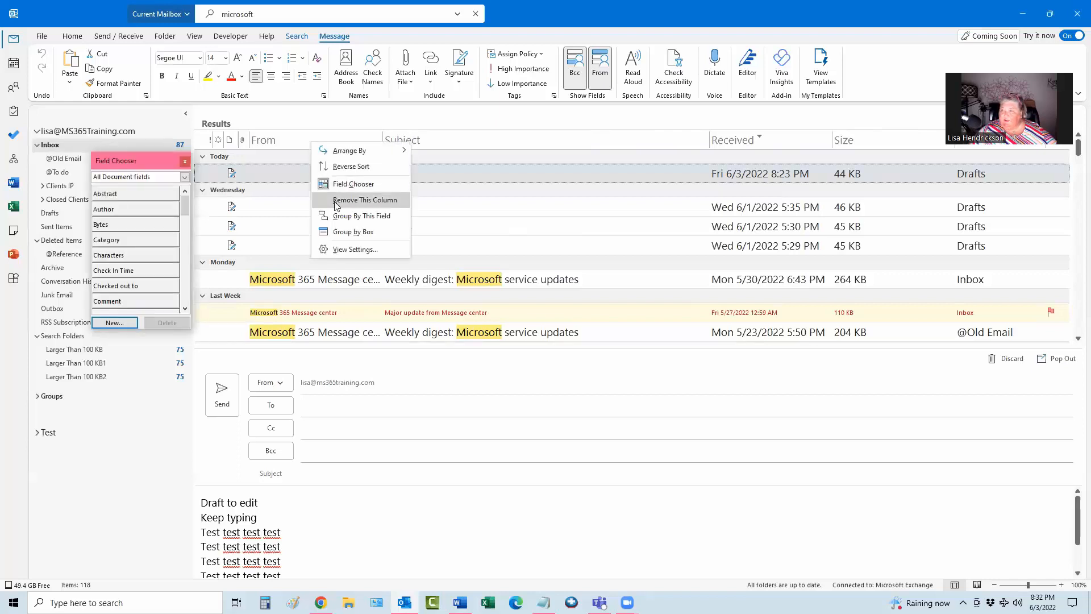
click(142, 177)
click(142, 178)
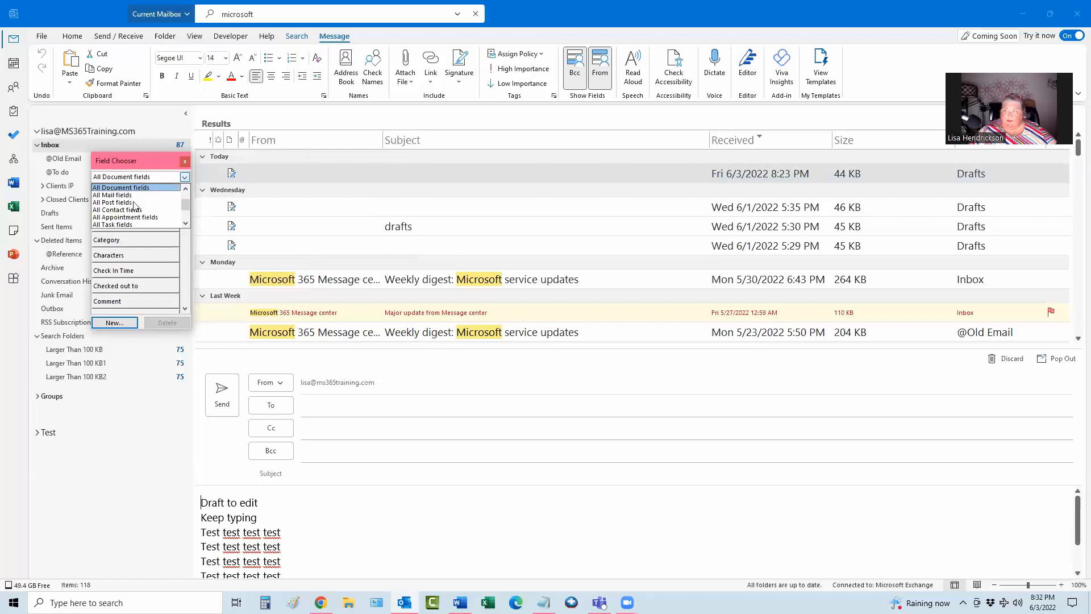
click(134, 196)
scroll(138, 226, down, 7)
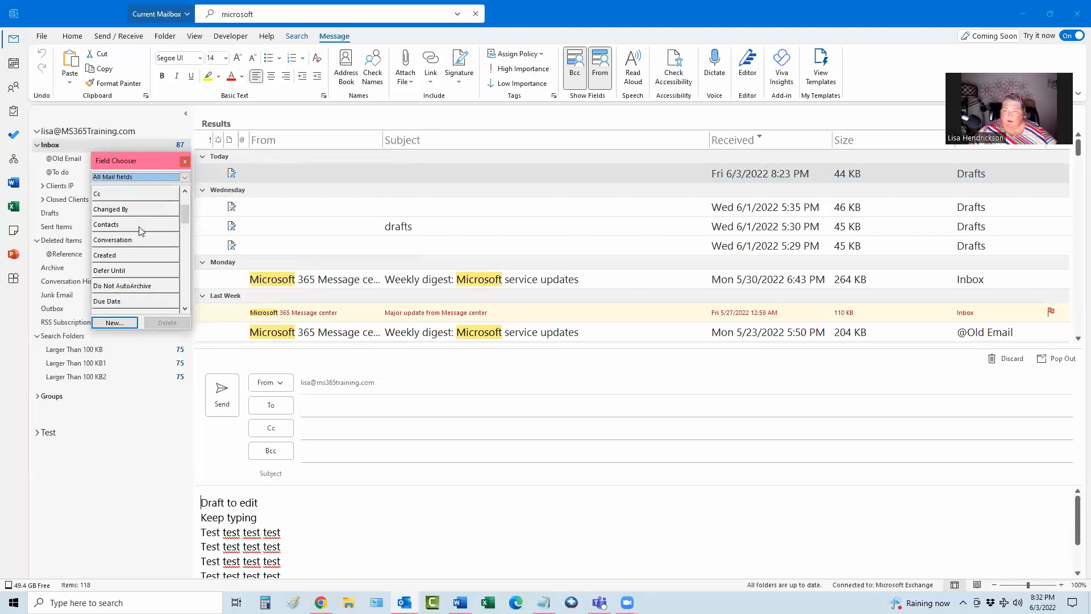
click(131, 178)
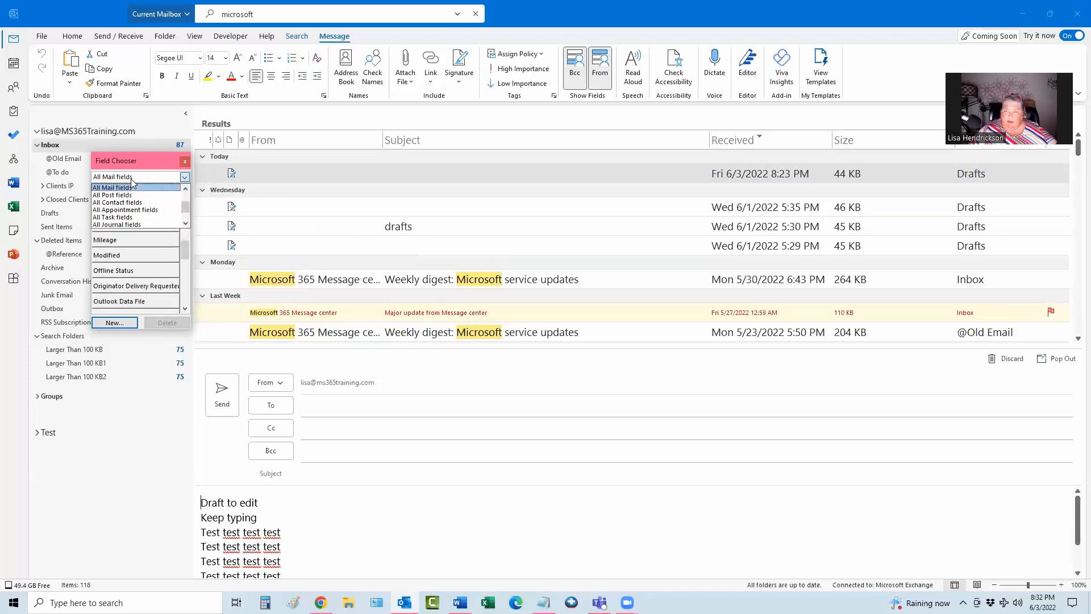
click(185, 161)
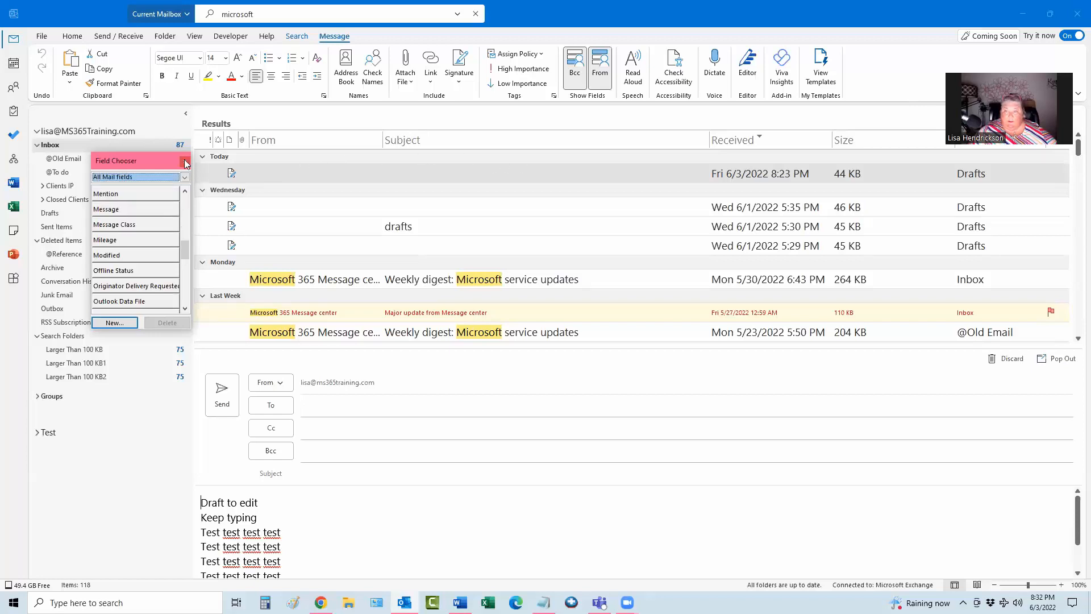
click(185, 161)
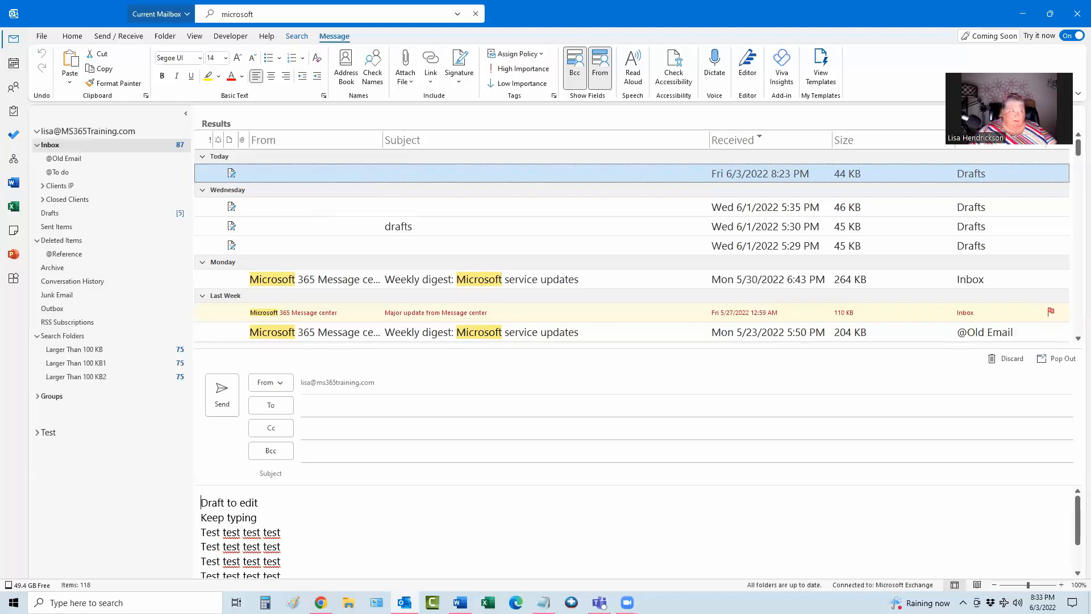
- Start a new search folder under Search Folders and review the available types, including Mail from and to specific people
right_click(22, 61)
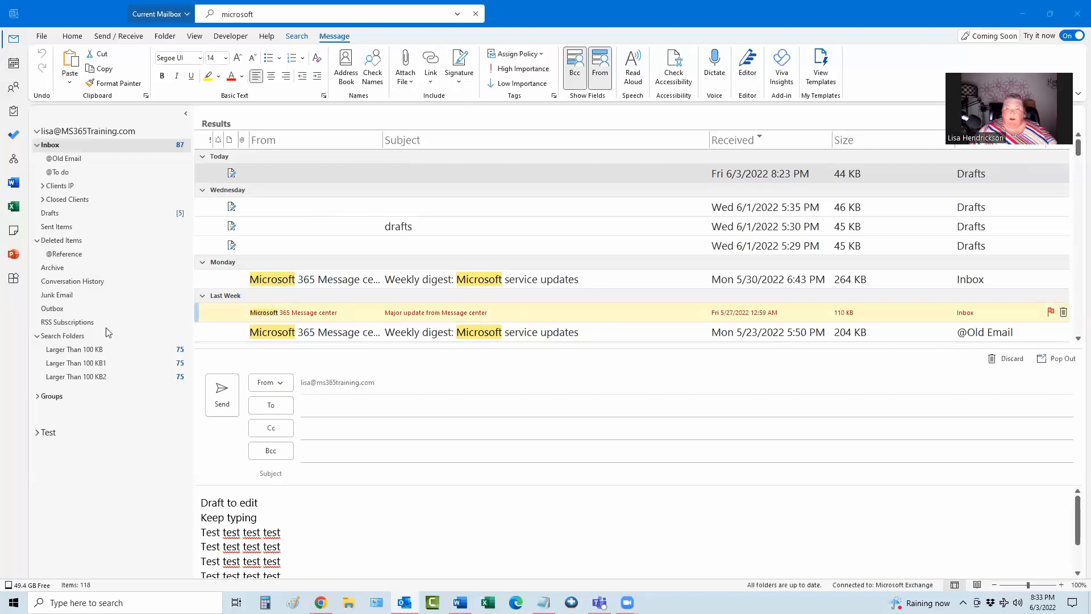
click(74, 336)
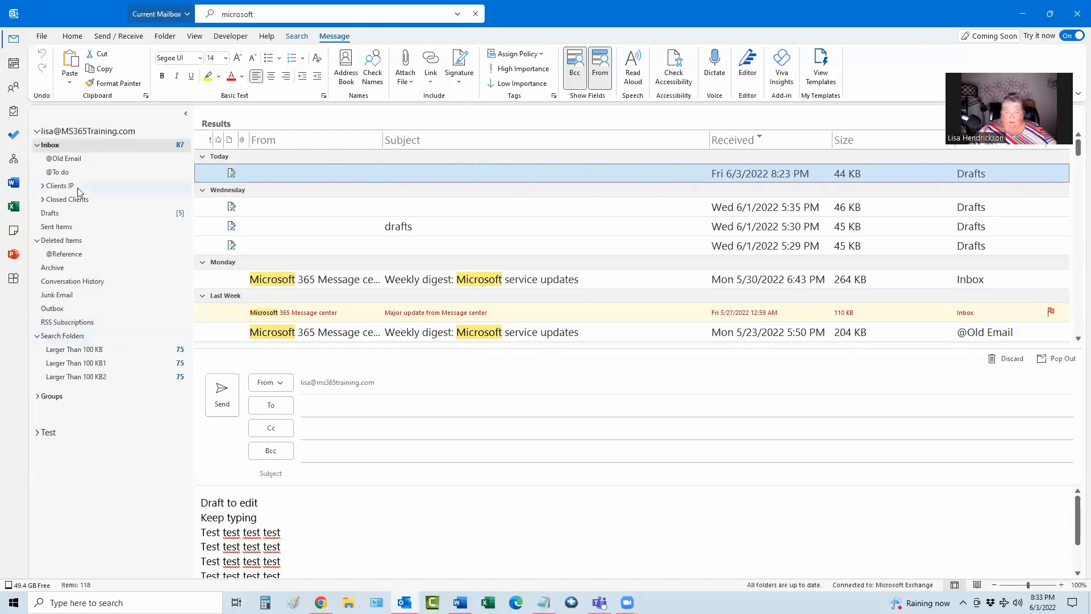
right_click(70, 339)
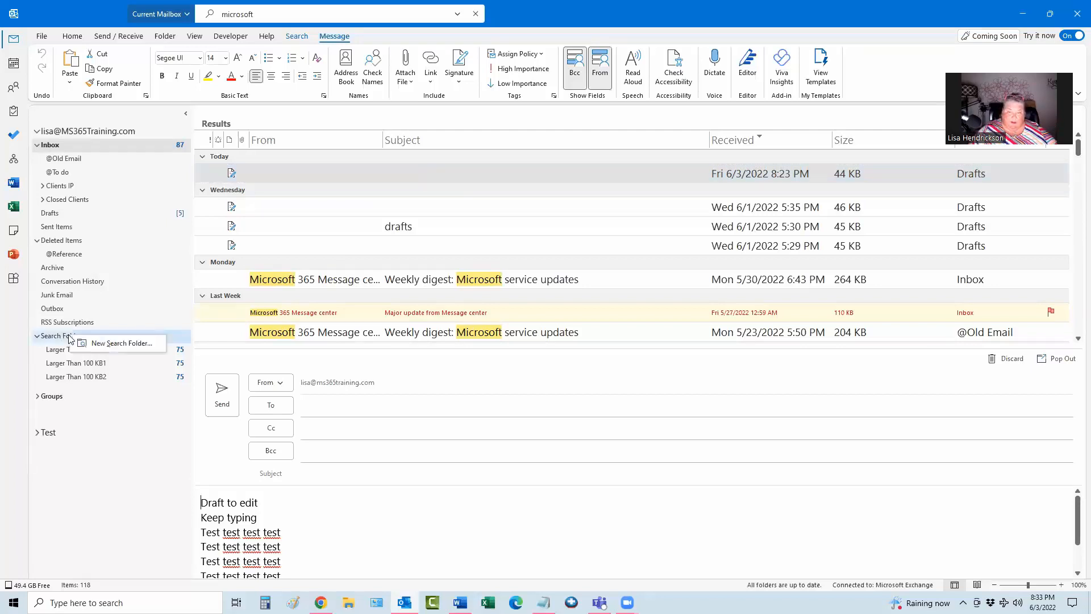
click(108, 344)
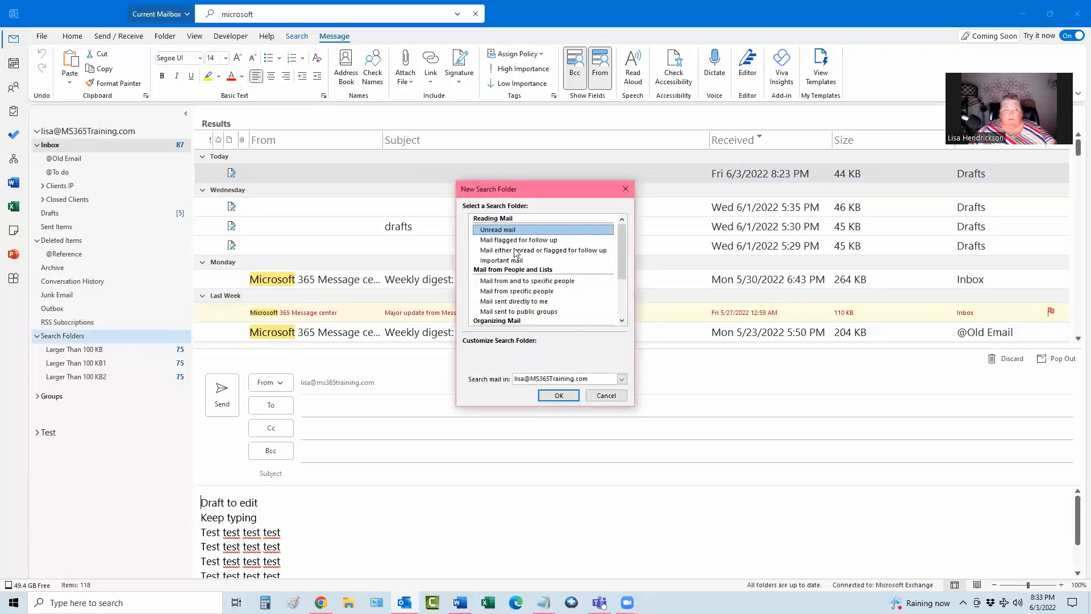
scroll(516, 252, down, 3)
scroll(515, 252, up, 3)
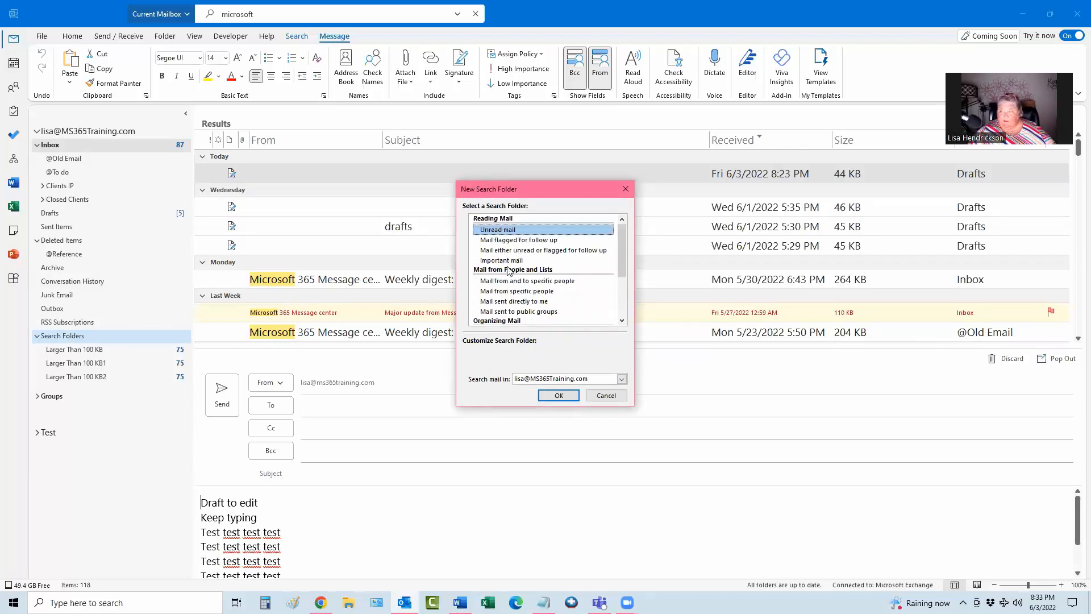
scroll(508, 259, down, 1)
click(506, 242)
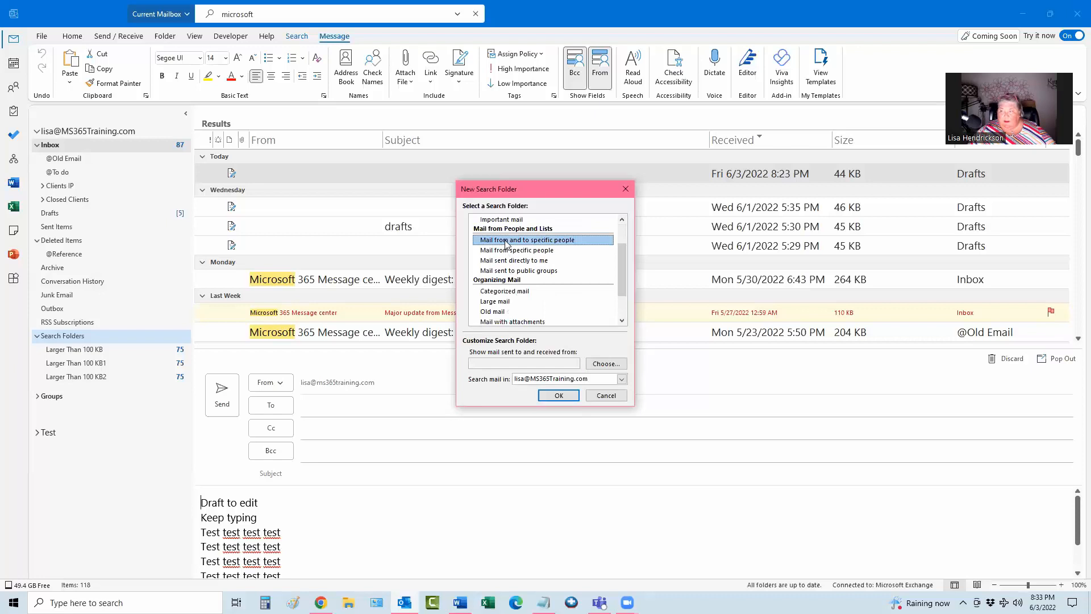
scroll(503, 272, down, 1)
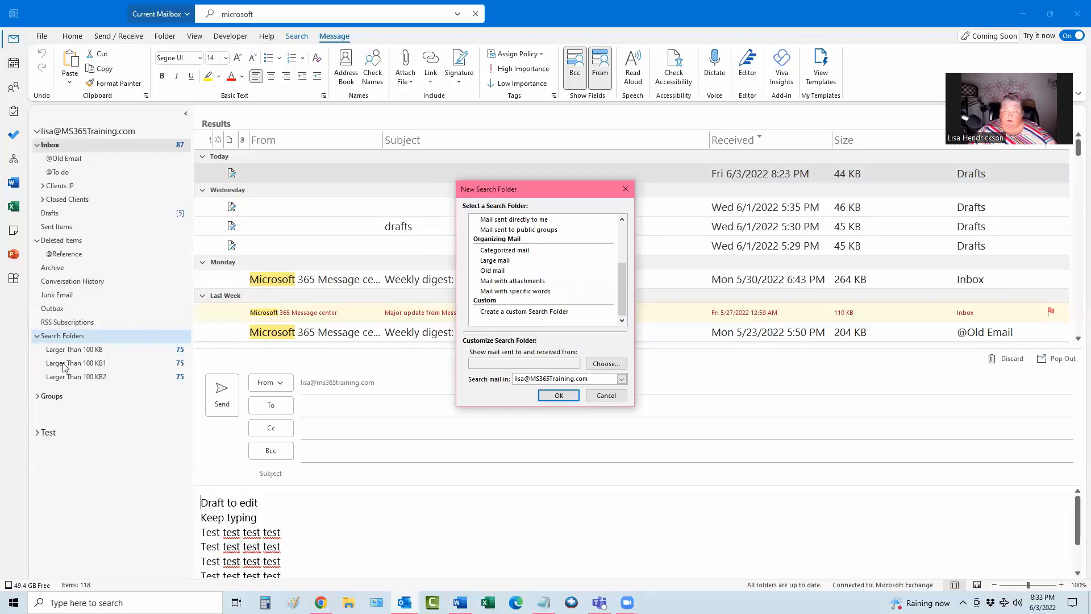
- Create a search folder for mail with specific words, using "Microsoft" as the search word
click(496, 281)
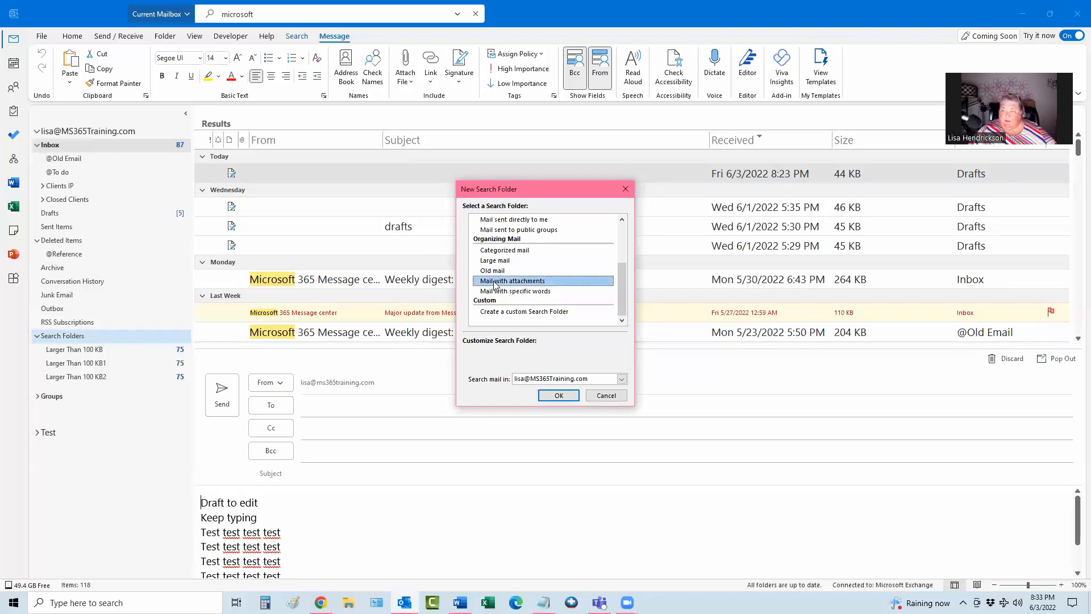
click(497, 292)
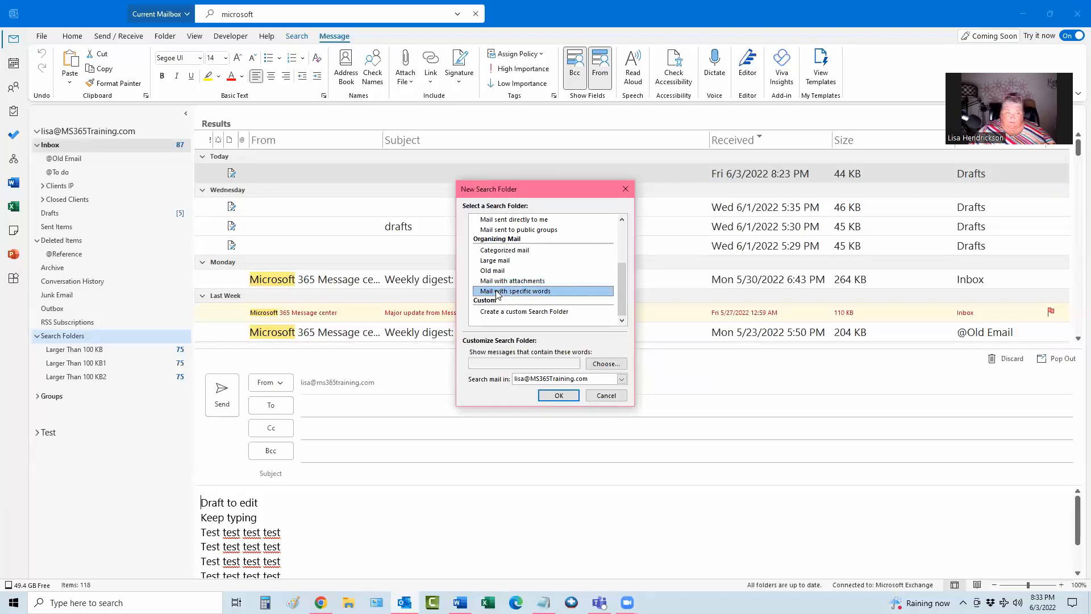
click(603, 365)
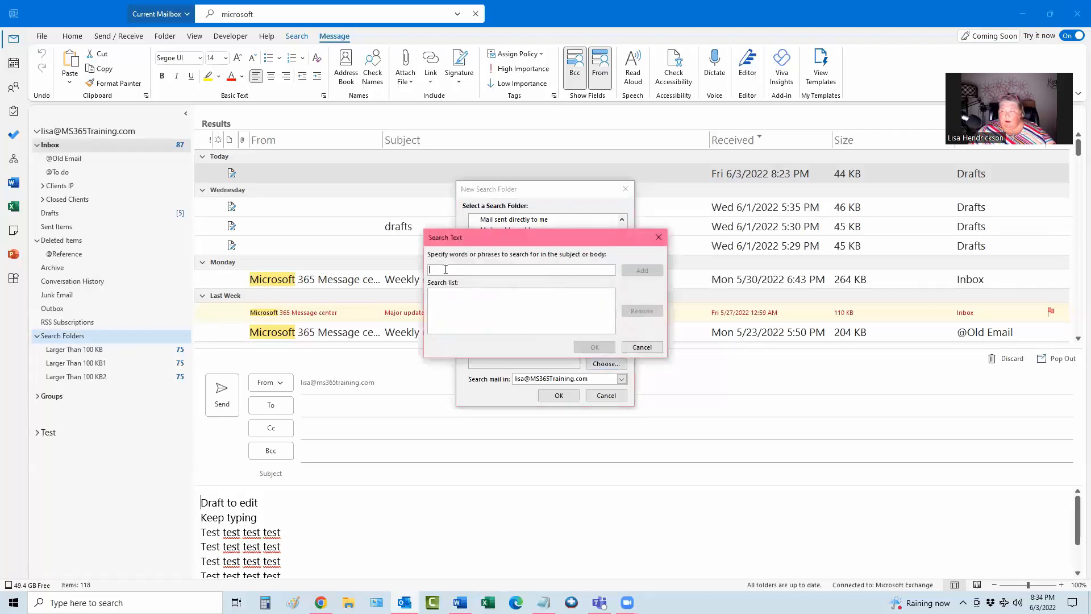
text(Microsoft)
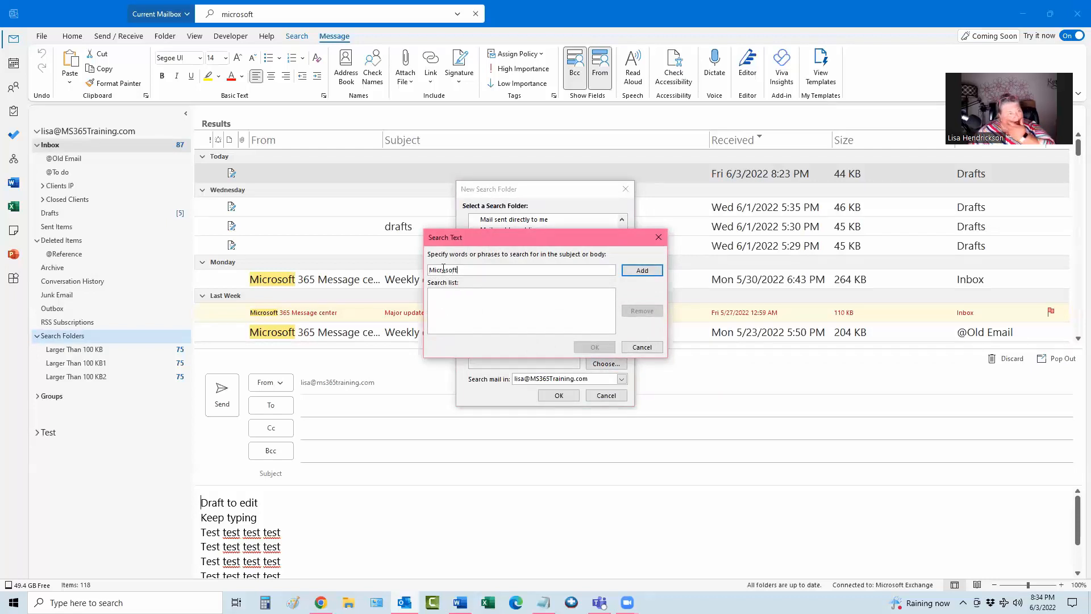
click(638, 272)
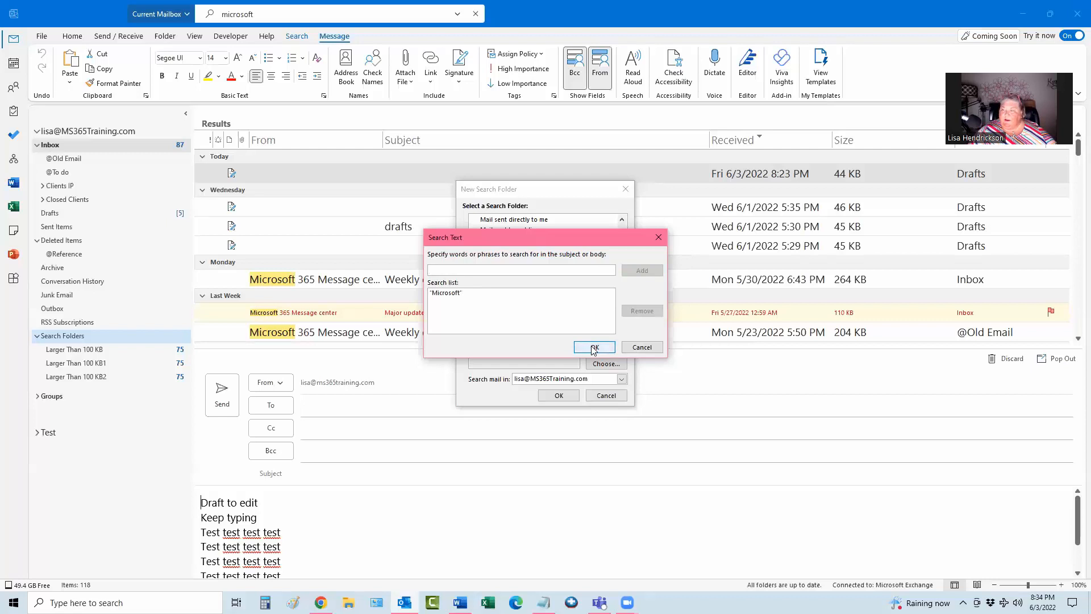
click(592, 348)
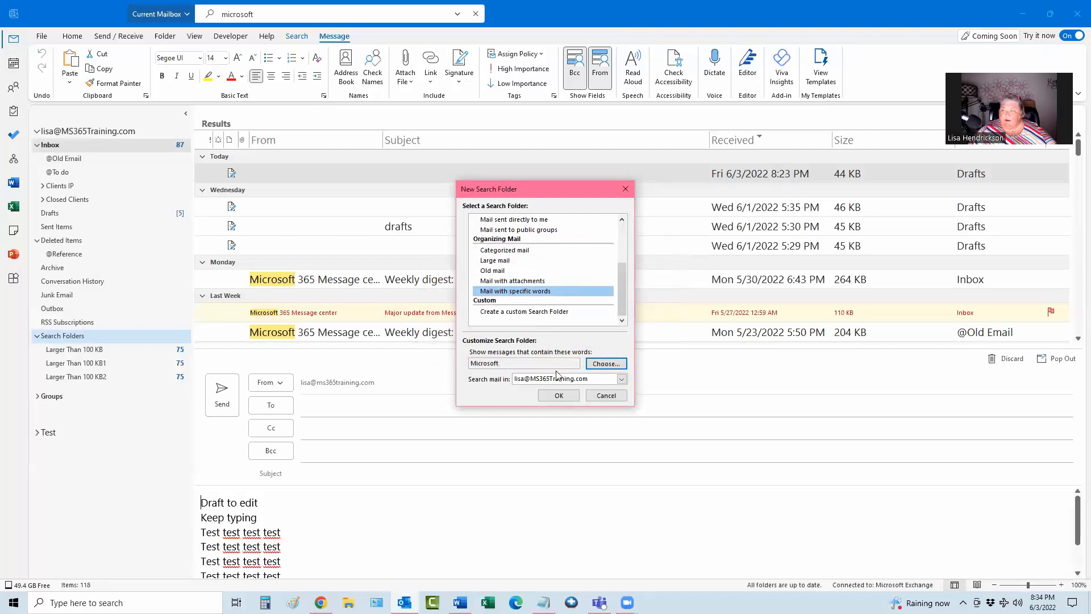
click(559, 396)
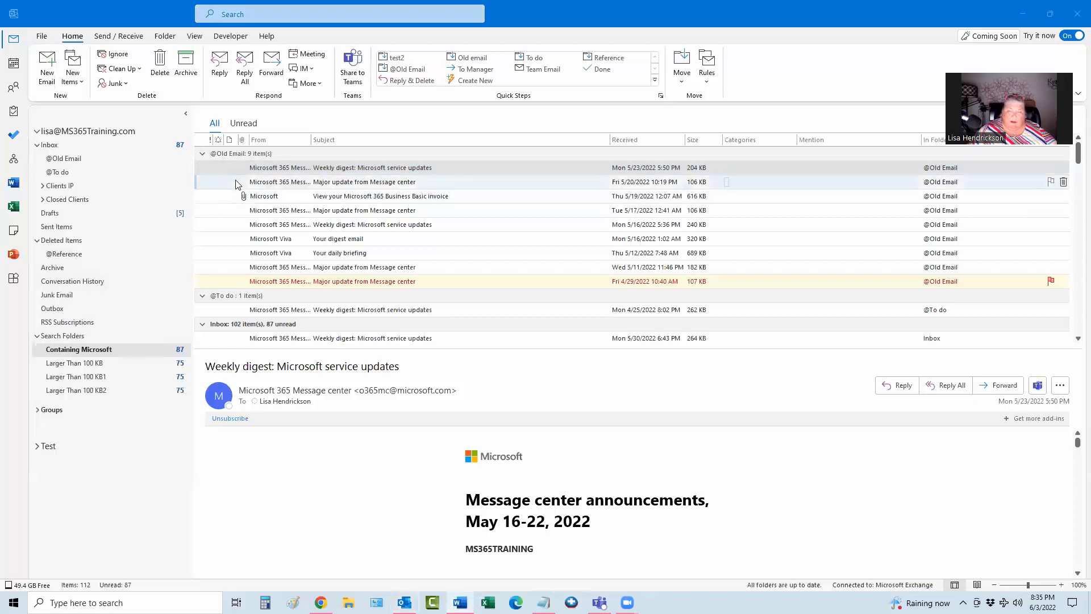
- From the Inbox, find all related messages from the sender of the newest "Weekly digest: Microsoft service updates" email
click(101, 144)
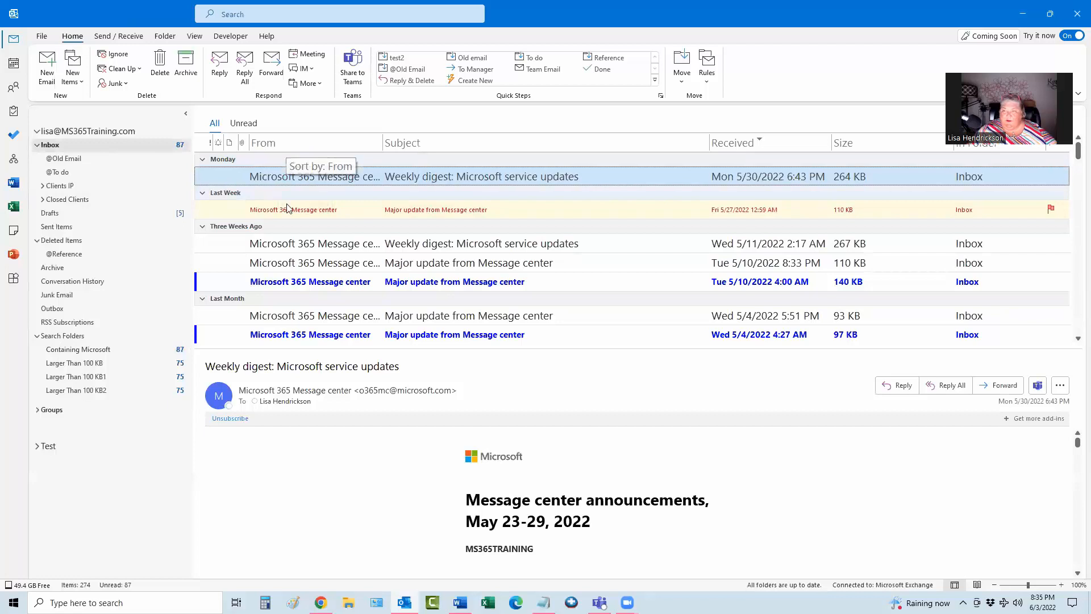
right_click(297, 178)
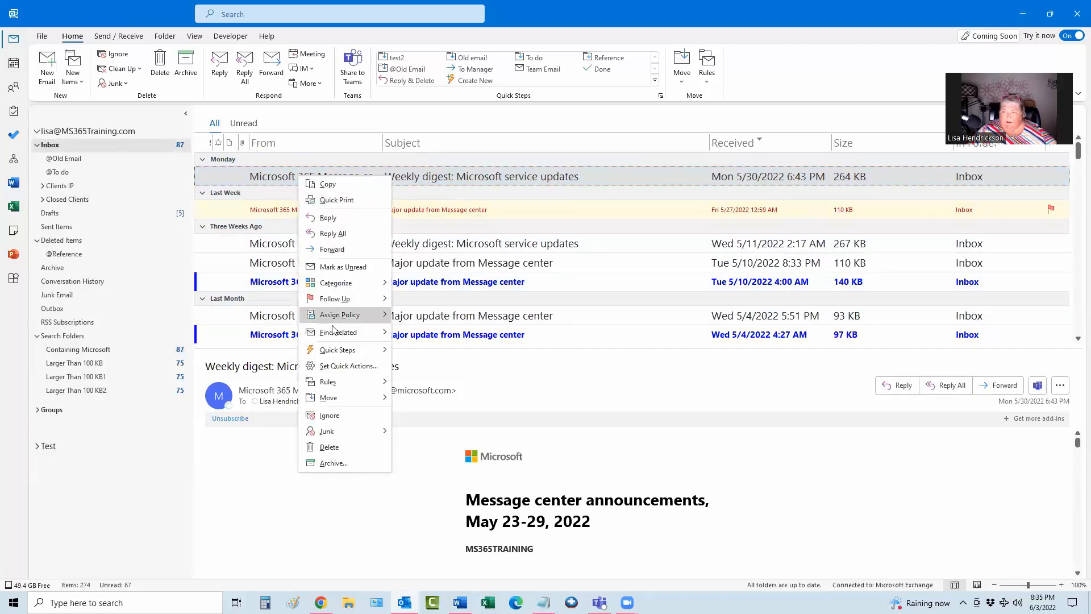
mouse_move(335, 336)
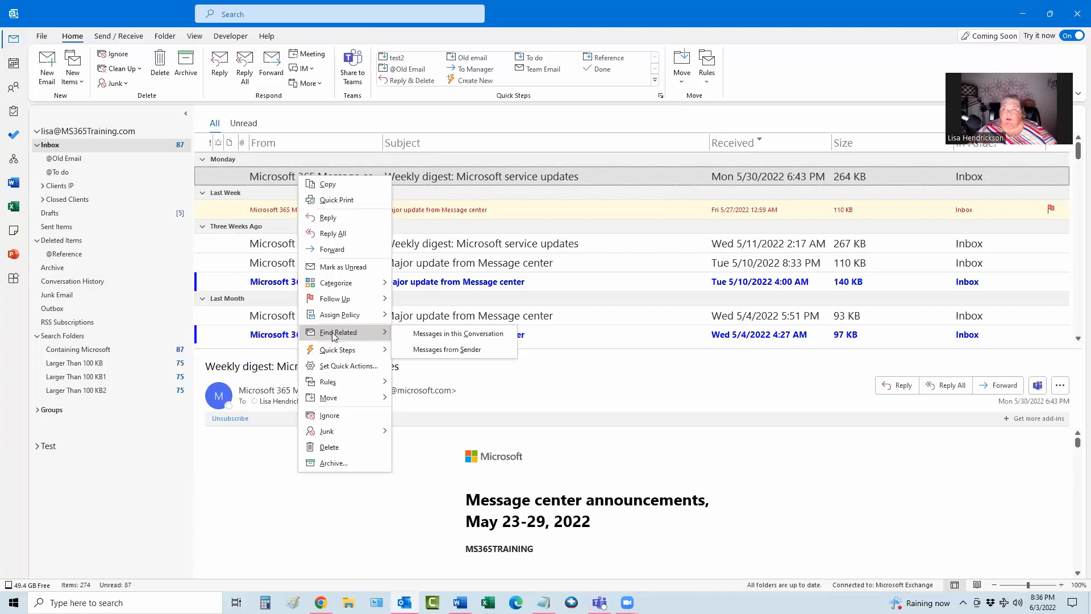
click(472, 350)
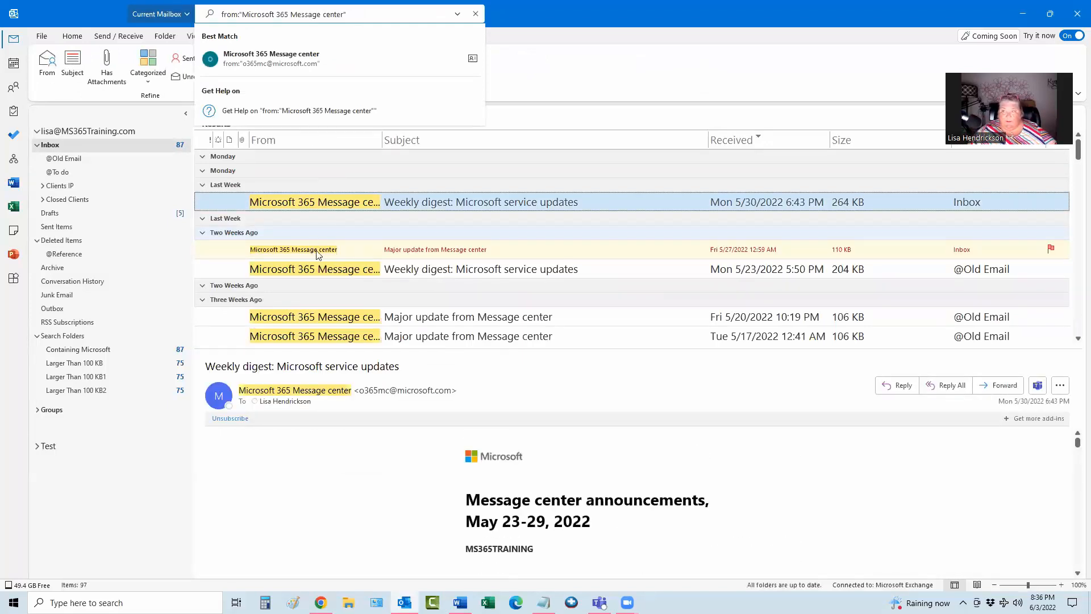
- Find the related messages in the same conversation as the newest Weekly digest email and look through the results
right_click(448, 205)
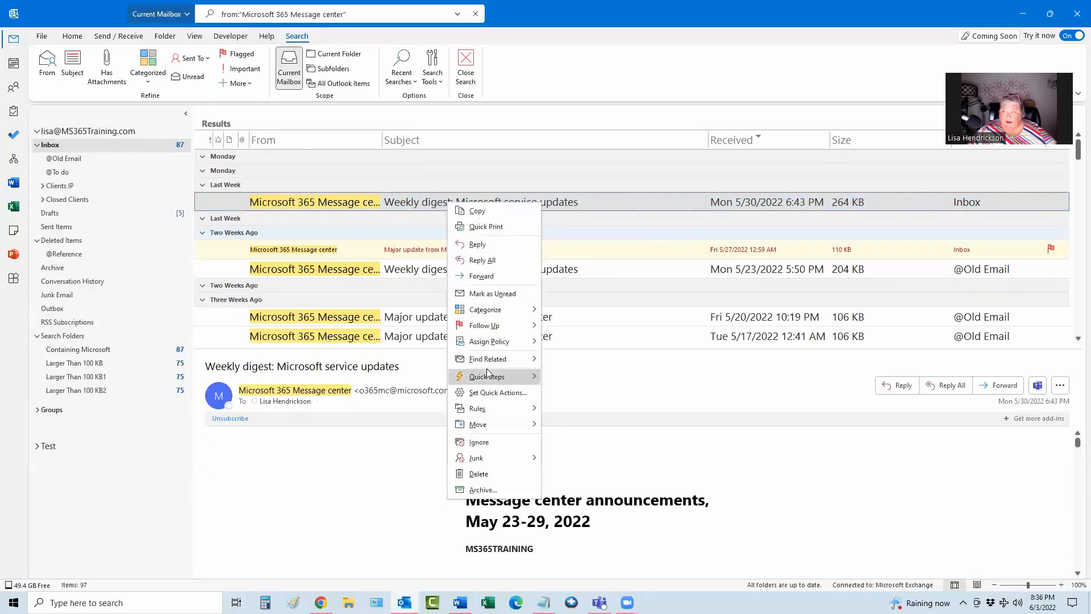
mouse_move(494, 360)
click(590, 364)
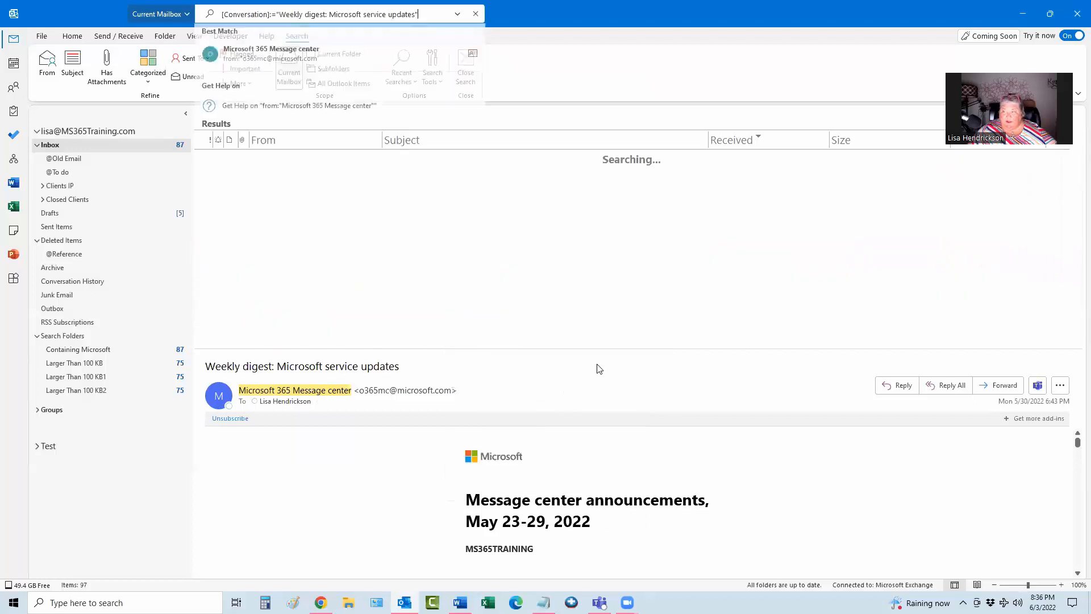
scroll(437, 217, down, 3)
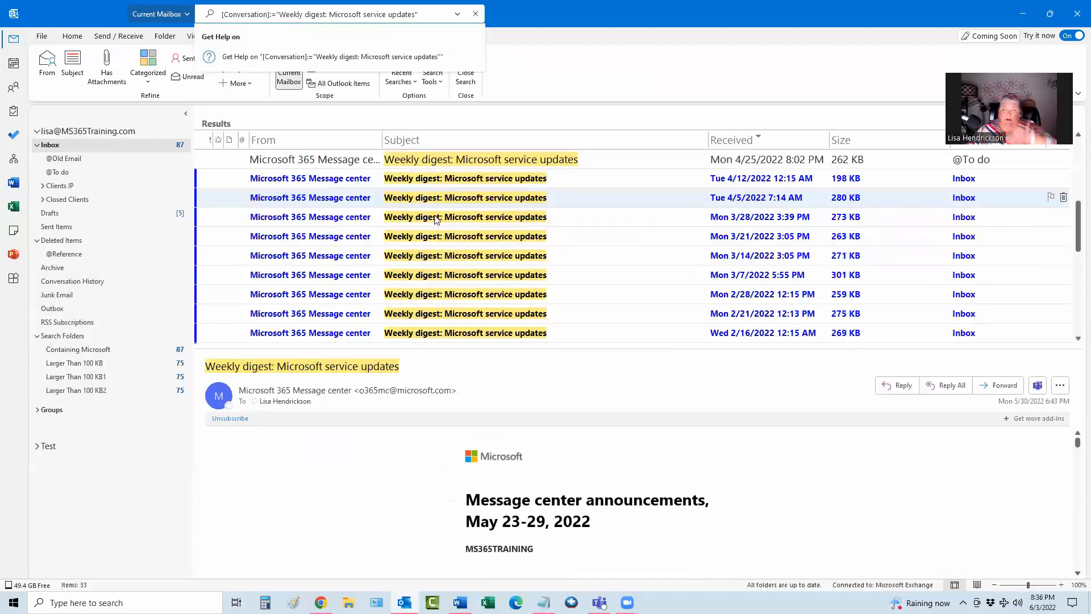
scroll(435, 233, up, 3)
scroll(433, 243, down, 1)
scroll(433, 243, down, 10)
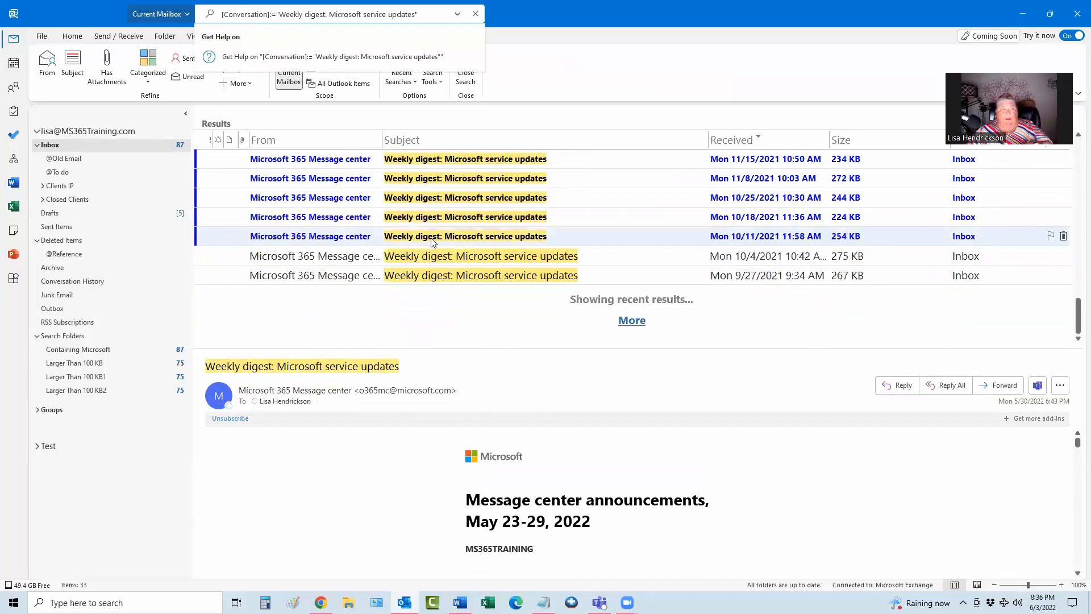
scroll(433, 243, up, 12)
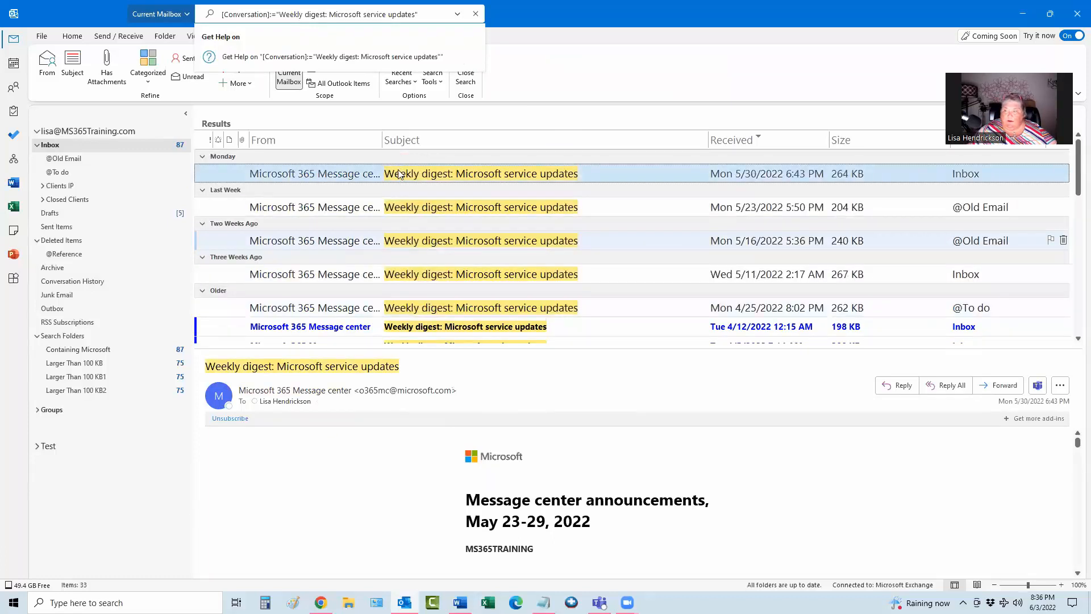
right_click(394, 175)
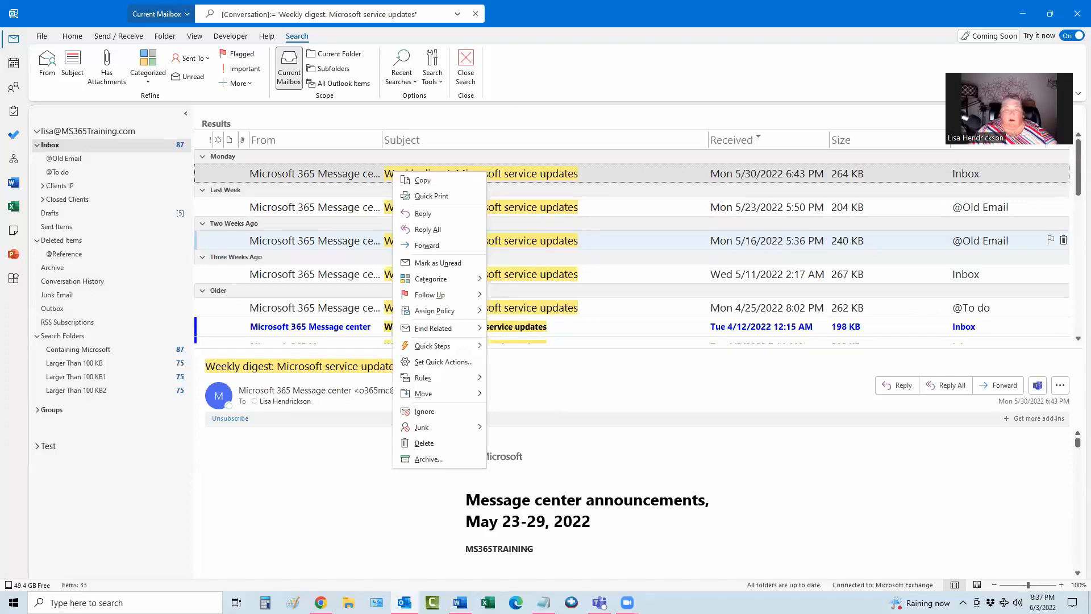
key(alt+Tab)
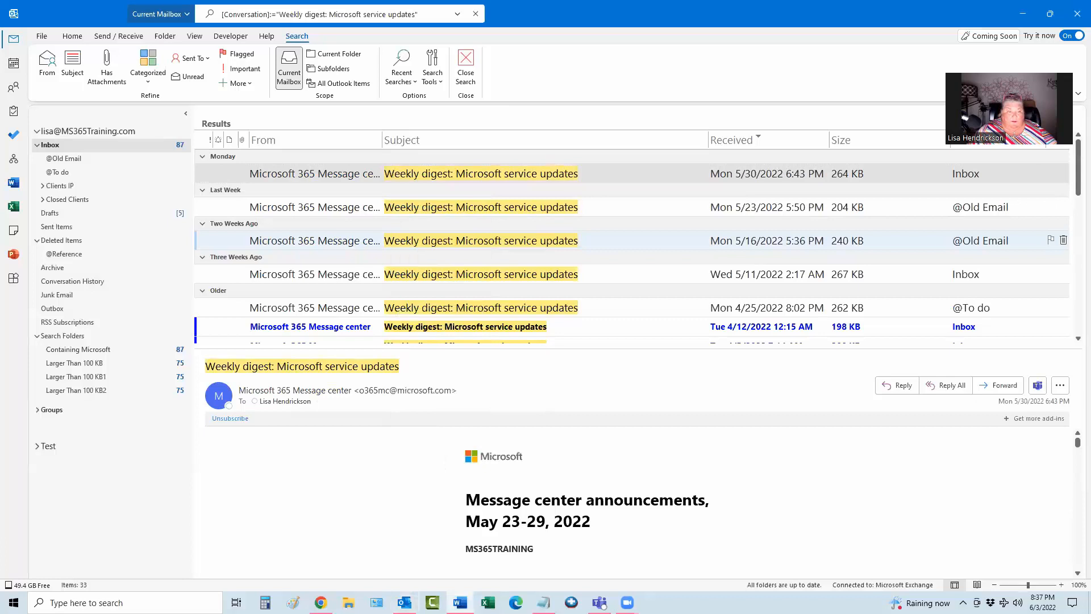